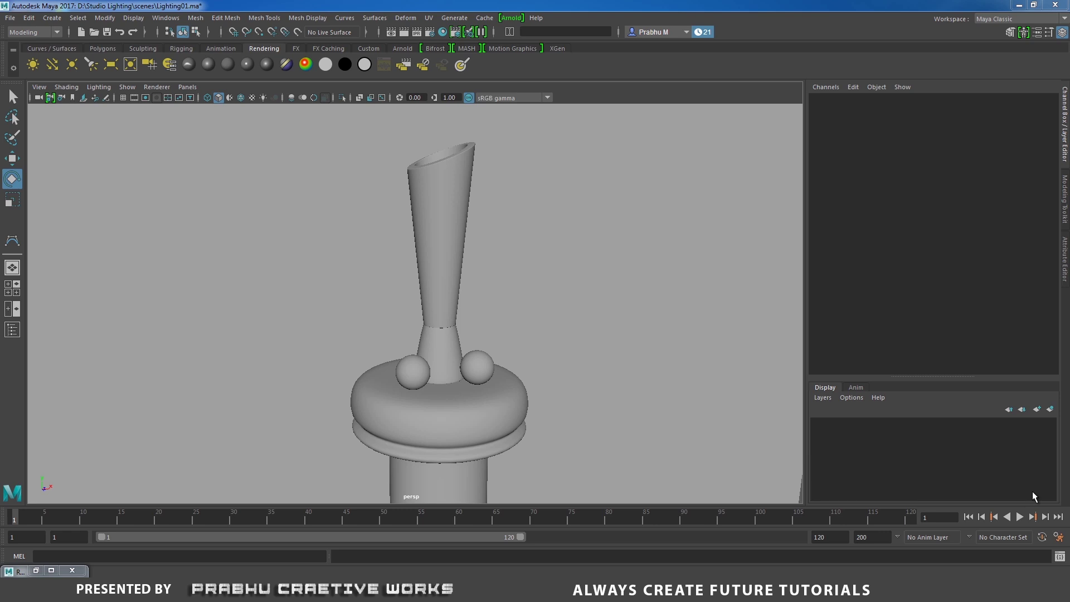
Examine the slanted glass tube standing on the support, from above and around its rim and base.
alt+drag(527, 200, 621, 305)
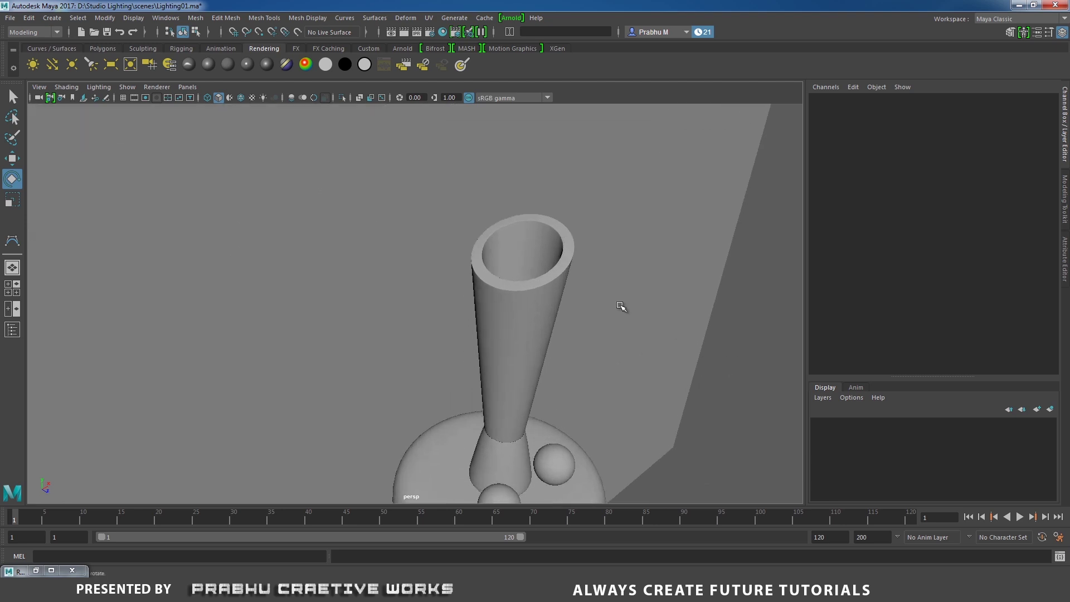
click(562, 281)
alt+middle_drag(641, 347, 522, 234)
alt+drag(523, 233, 492, 295)
click(700, 340)
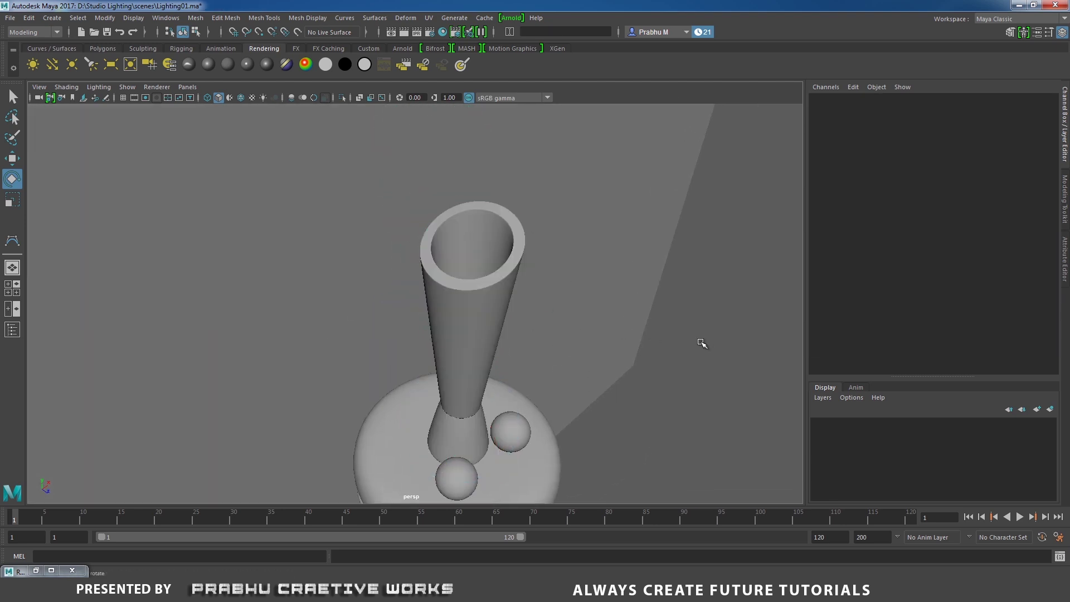
click(480, 308)
alt+drag(691, 421, 551, 297)
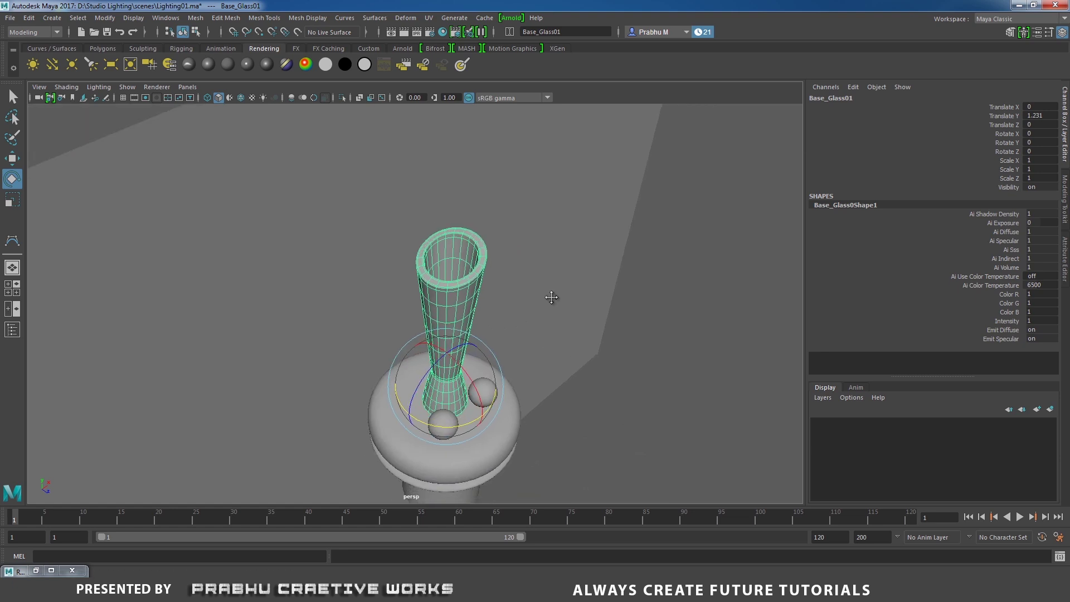
scroll(401, 301, up, 5)
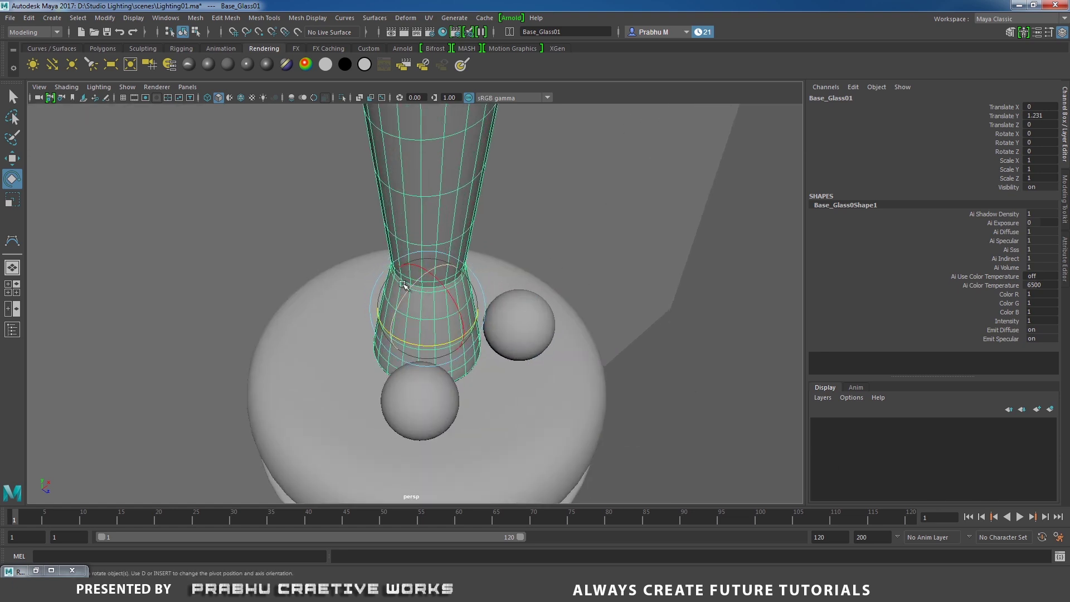
alt+drag(602, 256, 493, 310)
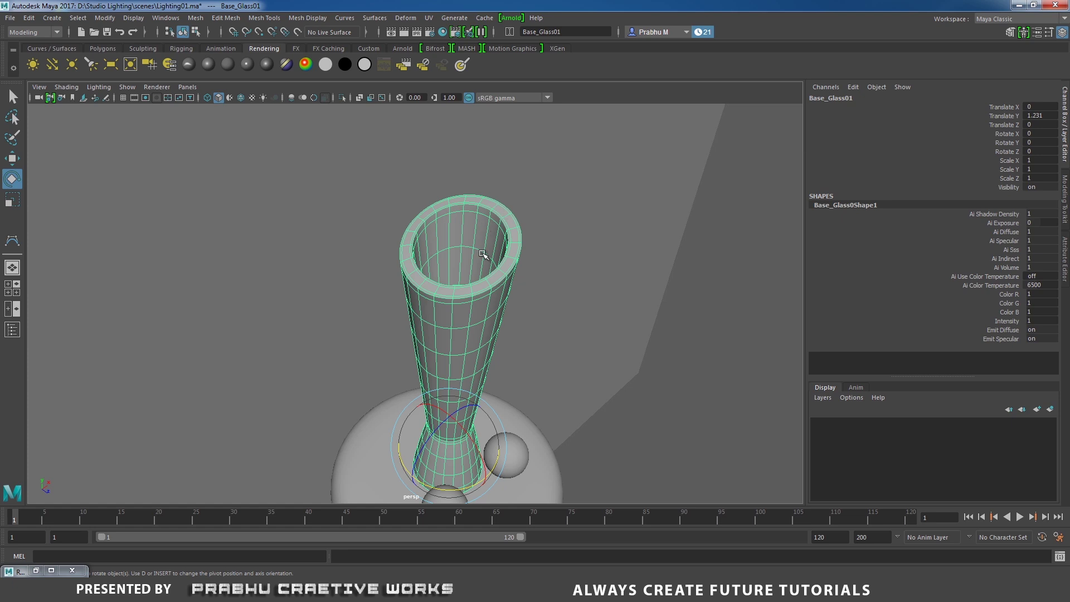
alt+drag(483, 254, 501, 337)
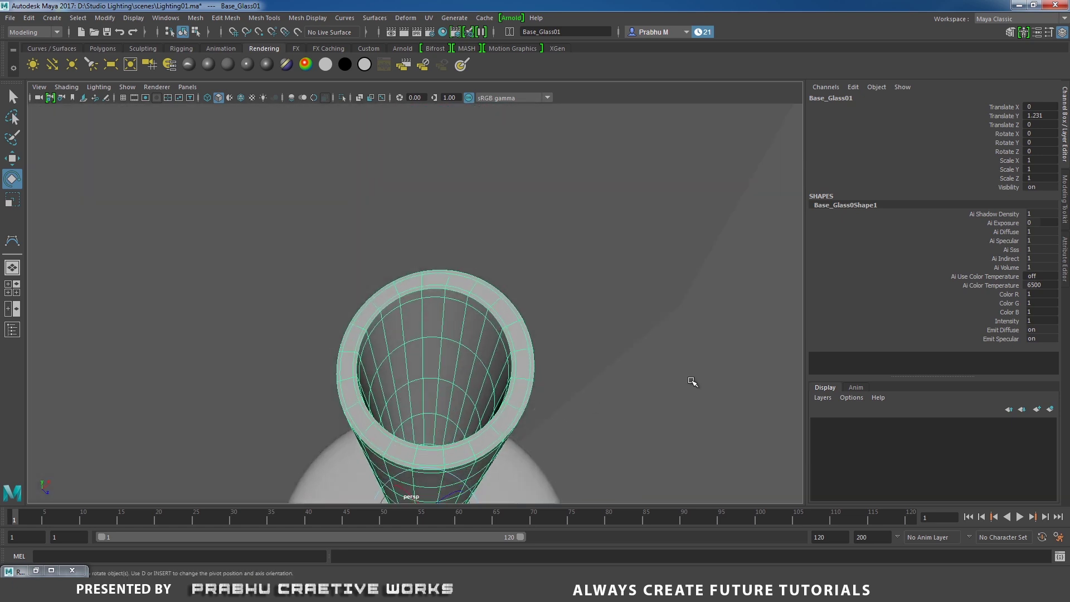
Examine the glossy and chrome spheres beside the glass and the round support beneath them.
click(692, 382)
click(516, 328)
alt+drag(491, 324, 502, 385)
click(444, 410)
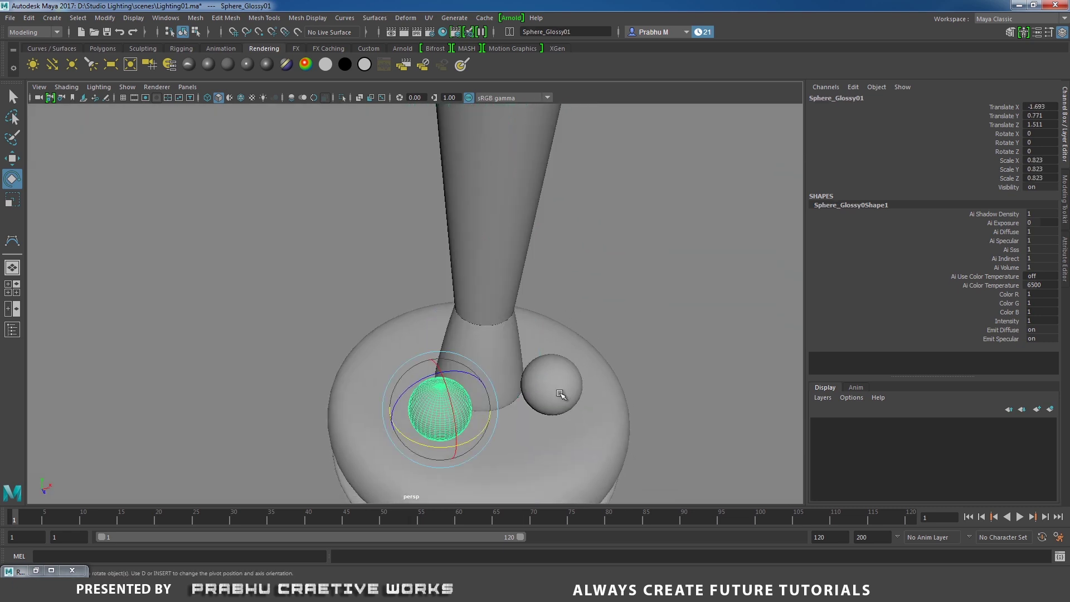
click(560, 394)
click(436, 406)
click(574, 383)
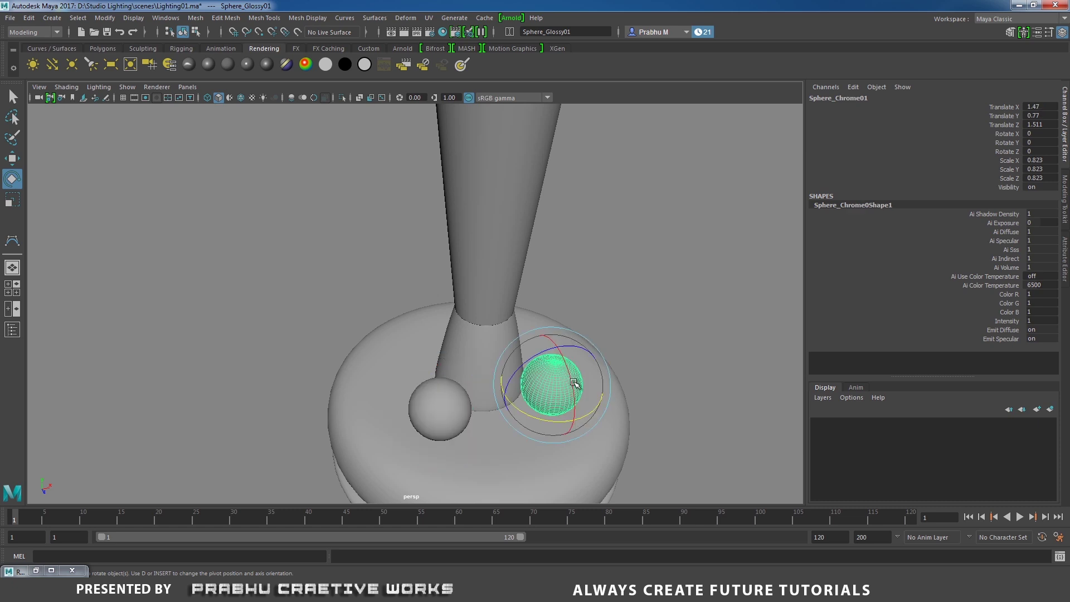
alt+drag(666, 449, 461, 346)
click(484, 283)
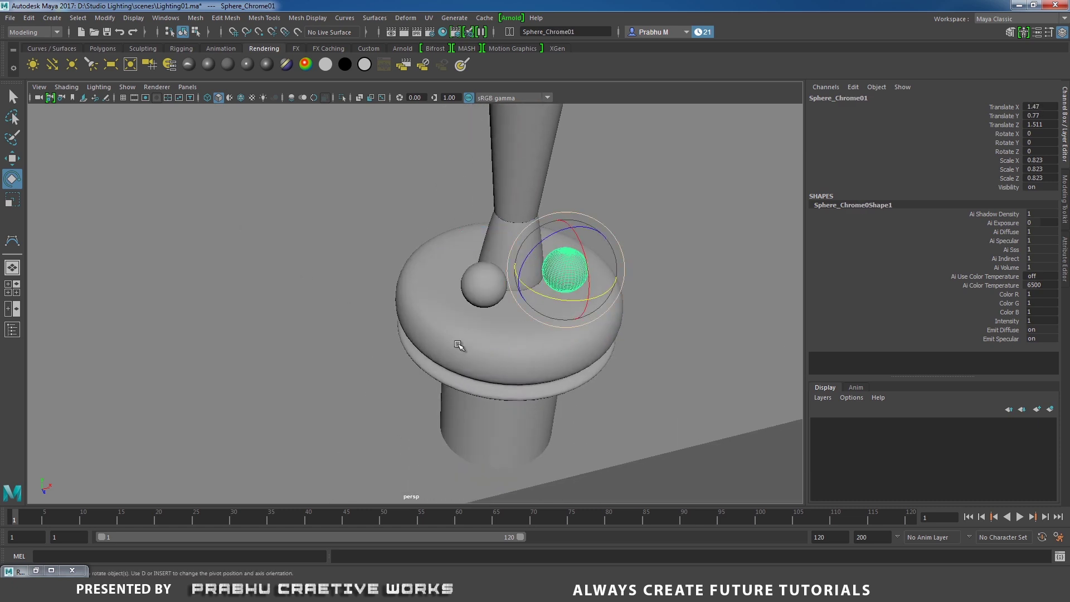
click(527, 395)
alt+drag(638, 416, 423, 282)
alt+right_drag(423, 282, 557, 373)
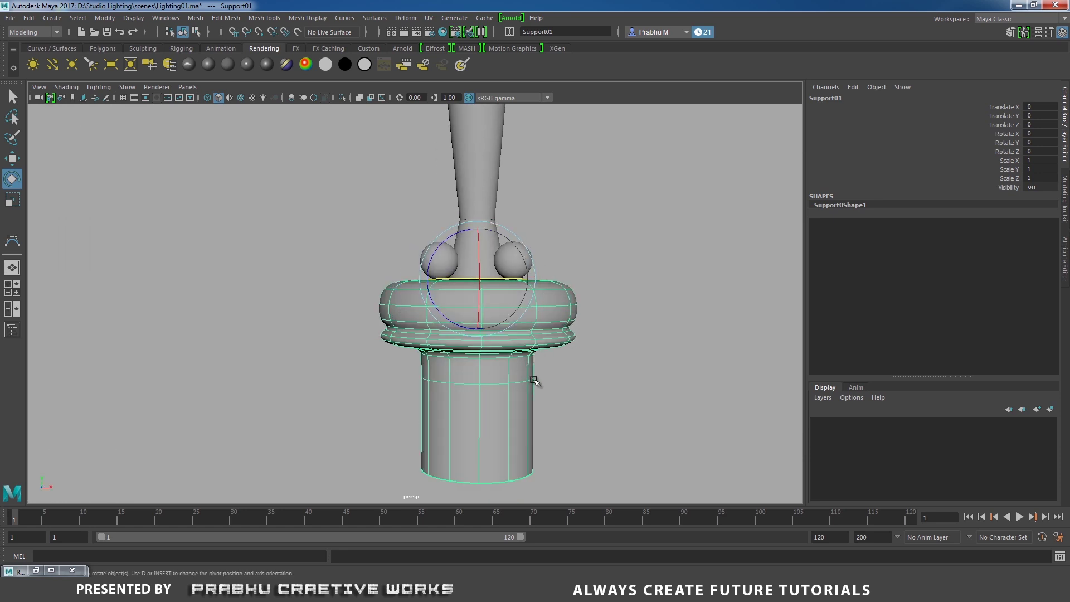
alt+right_drag(540, 368, 375, 263)
alt+drag(376, 263, 574, 370)
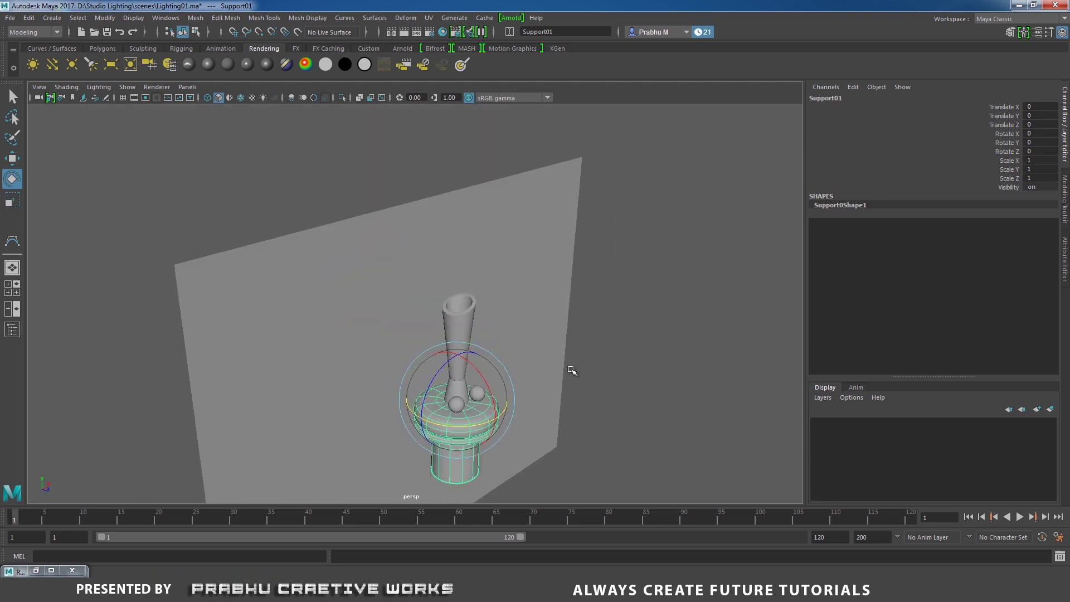
Examine the backdrop plane behind the glass and the overall arrangement of the scene.
click(424, 250)
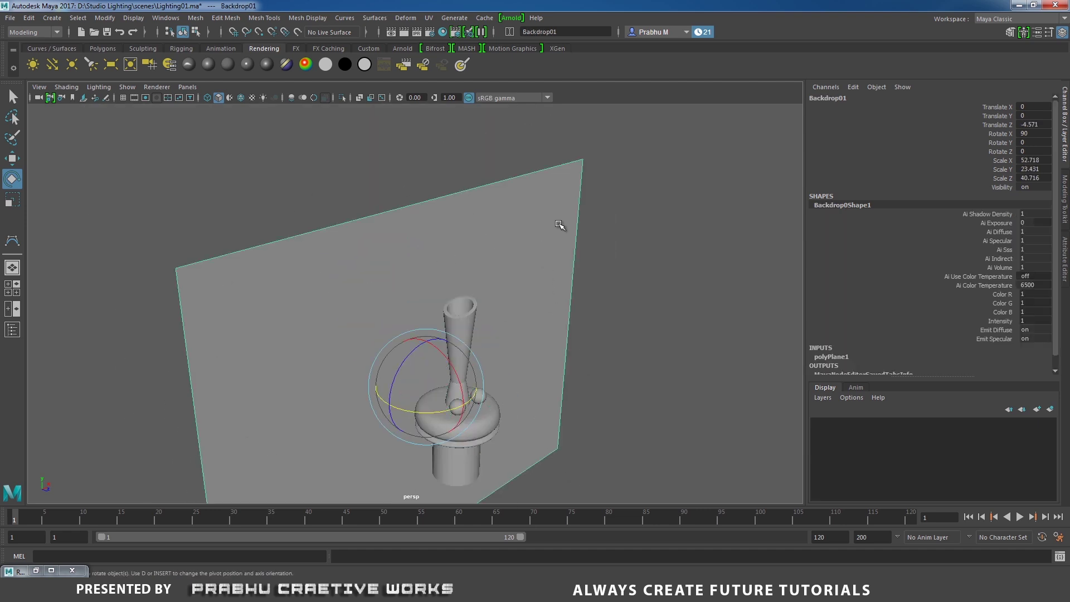
click(629, 181)
click(532, 206)
click(668, 313)
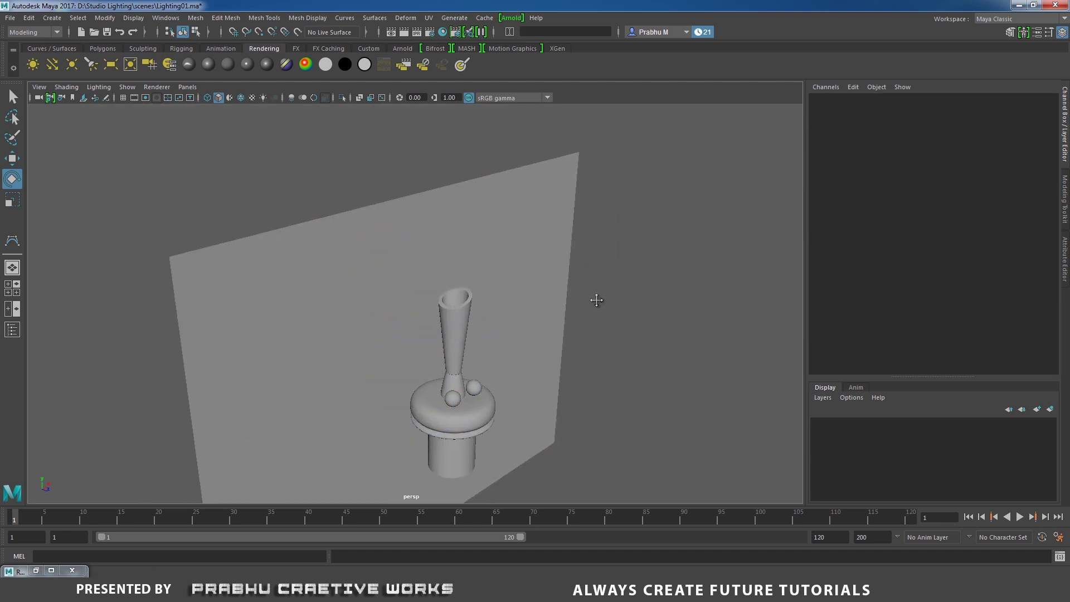
alt+drag(595, 299, 604, 332)
alt+middle_drag(605, 332, 610, 394)
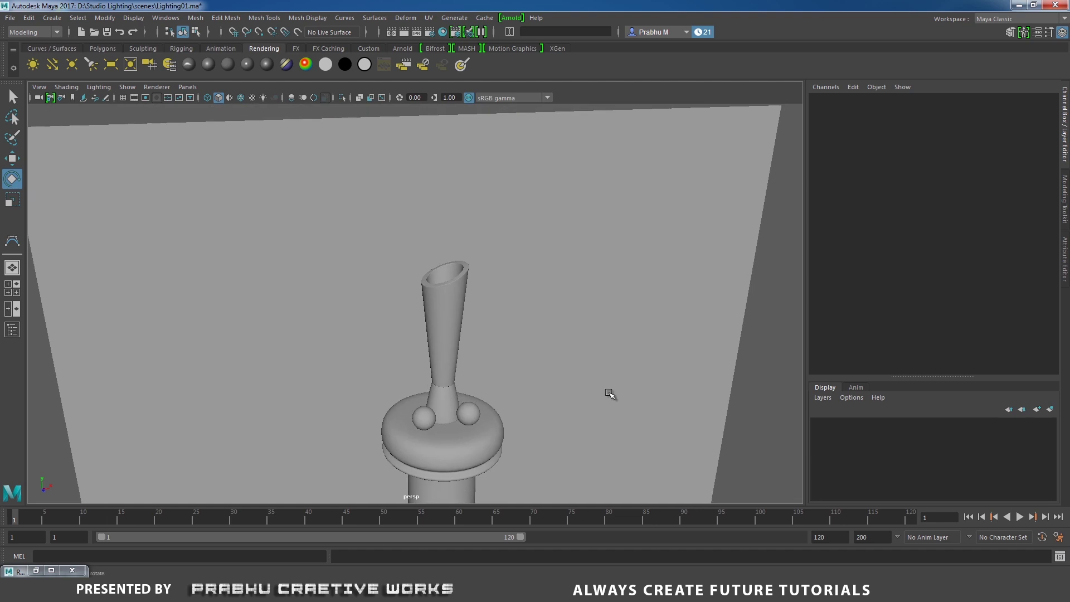
alt+drag(609, 394, 550, 309)
alt+right_drag(550, 308, 590, 341)
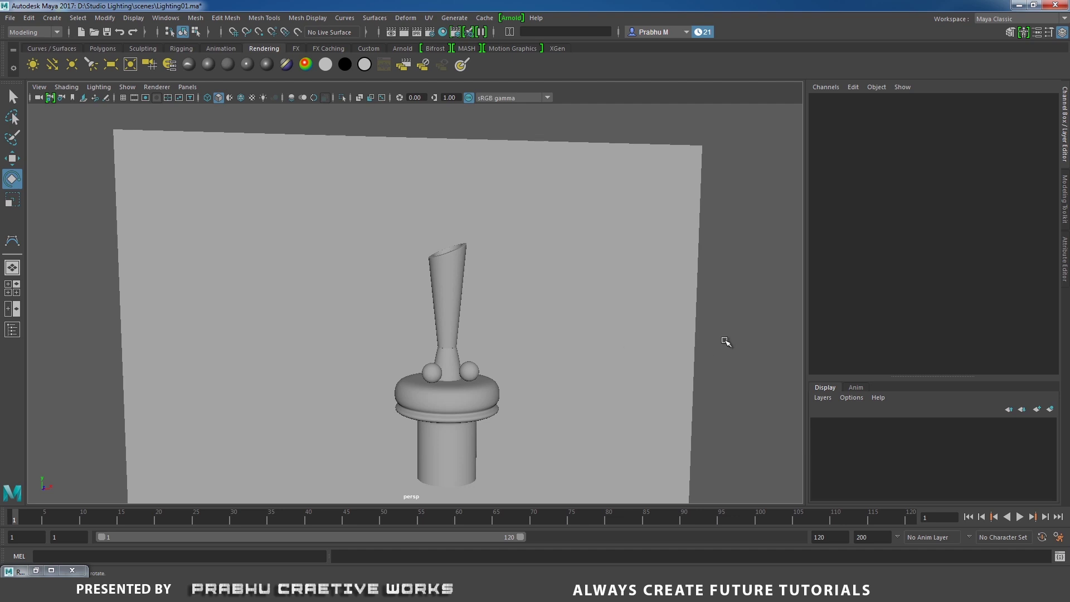
Switch to the multi-view layout and enlarge the top and perspective views to full height, side by side.
key(space)
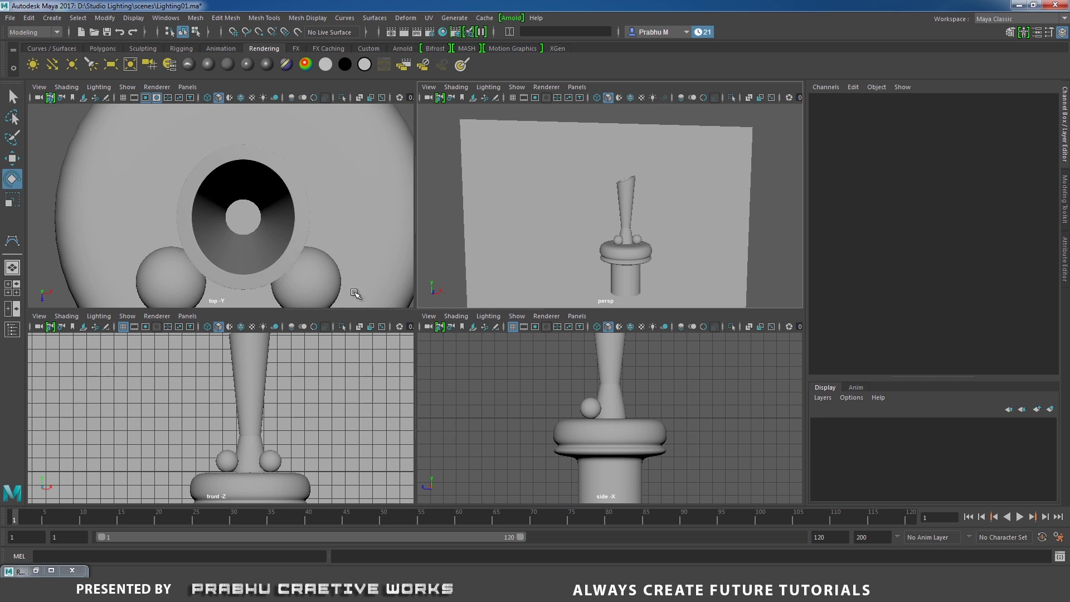
drag(397, 310, 406, 508)
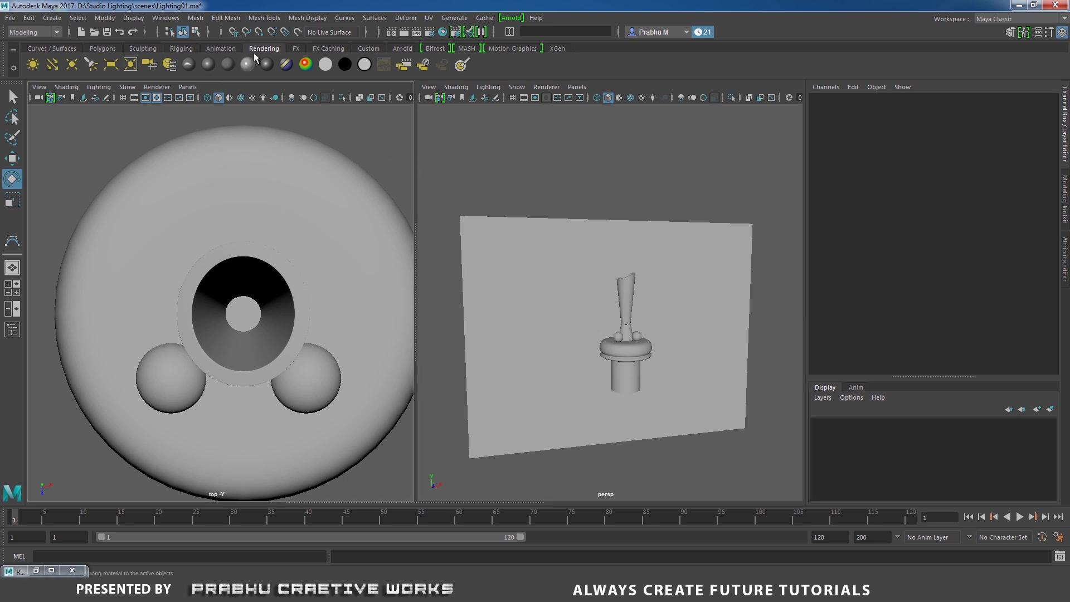
Create a camera at the origin and scale it uniformly to 10.634.
click(149, 64)
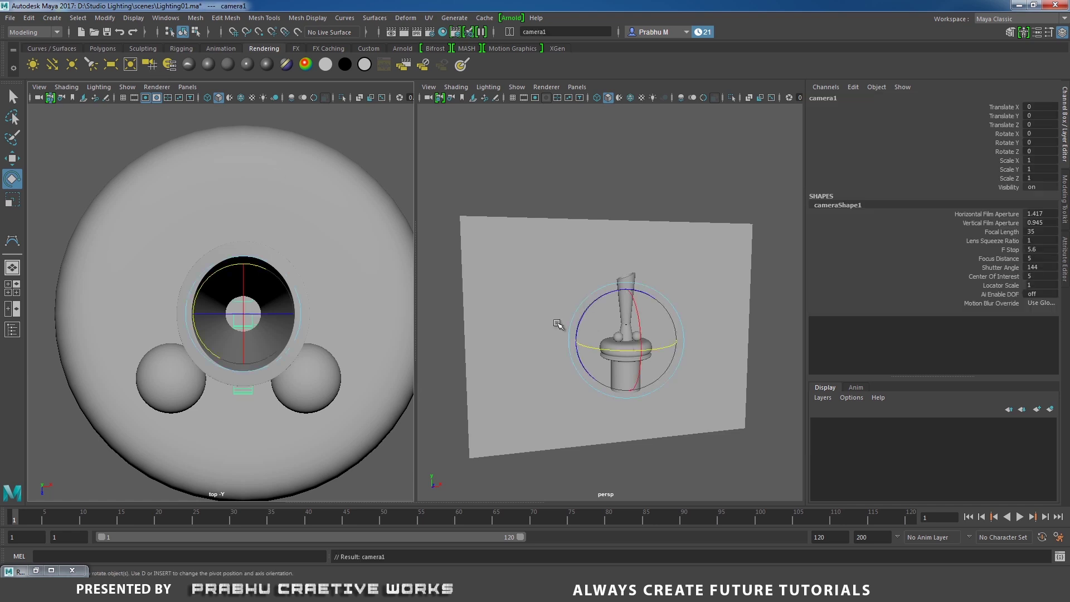
alt+drag(559, 327, 648, 378)
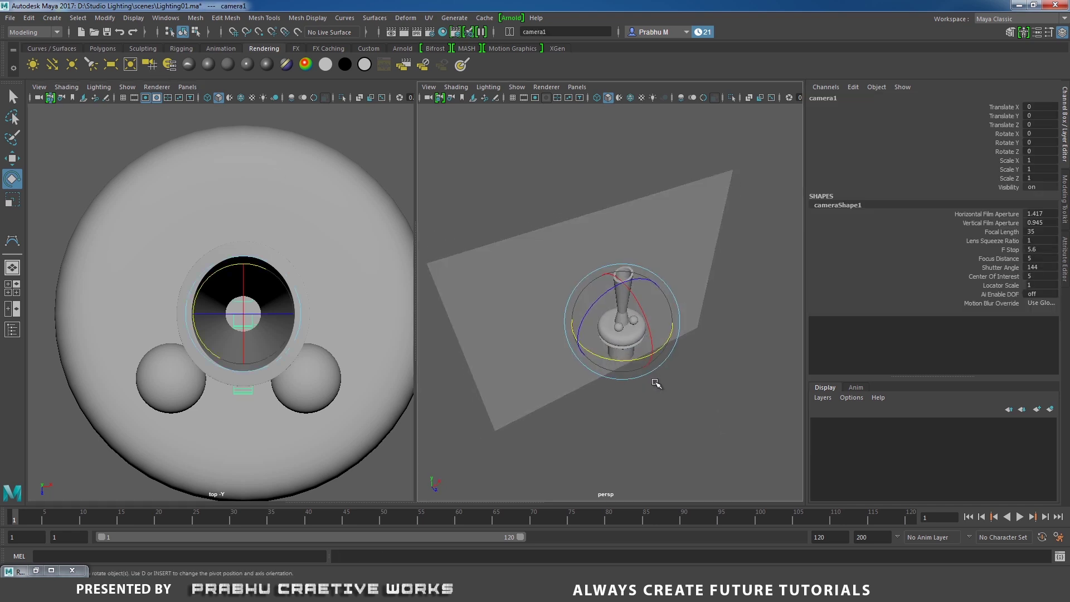
key(r)
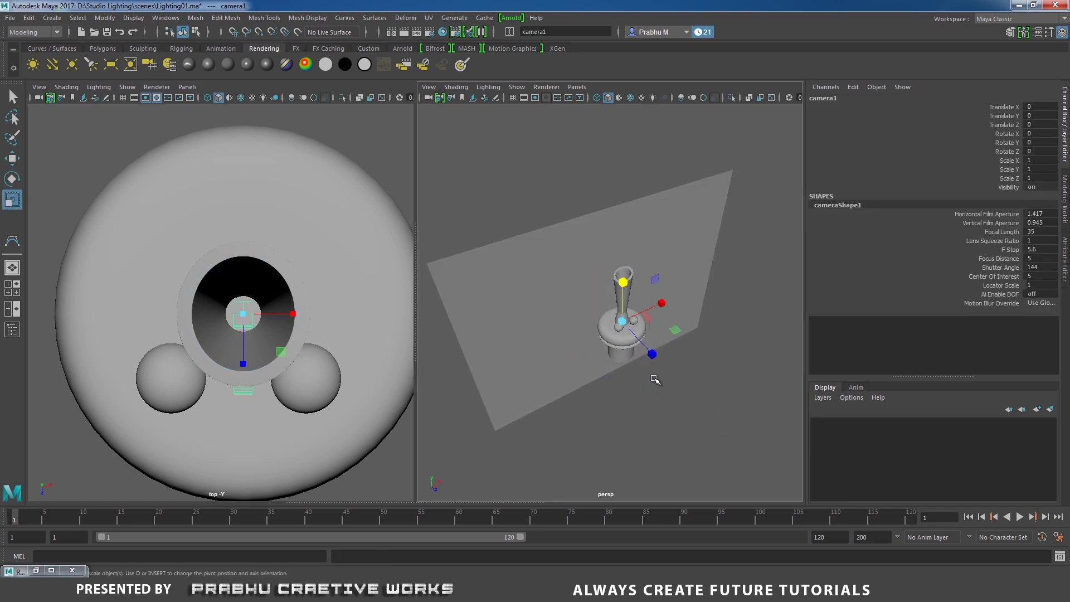
drag(622, 321, 741, 234)
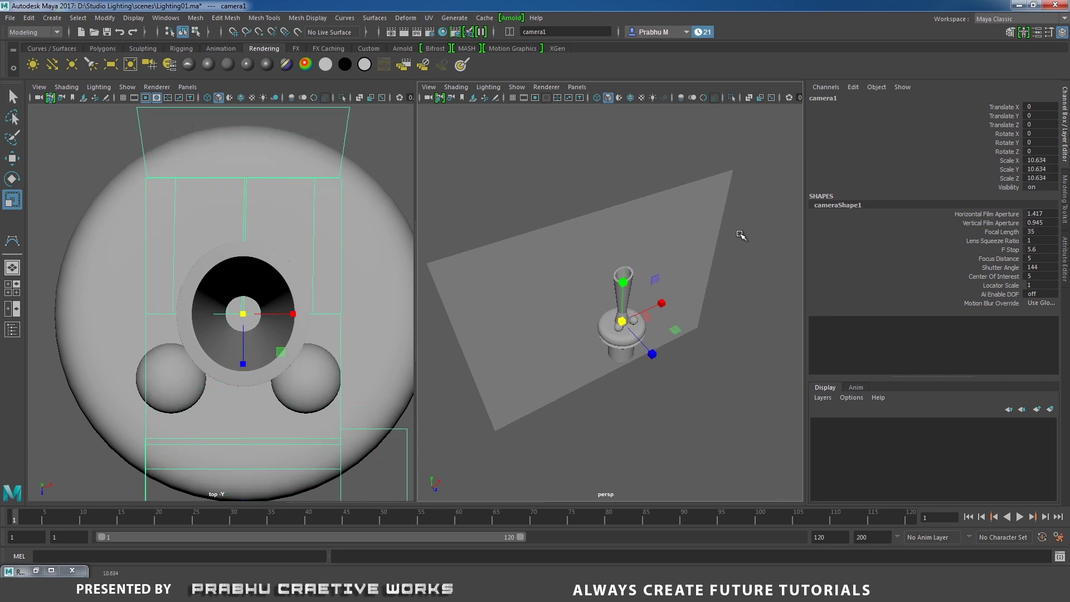
Replace the top view with the view through camera1 and move the camera back to face the glass and support.
click(190, 88)
mouse_move(200, 99)
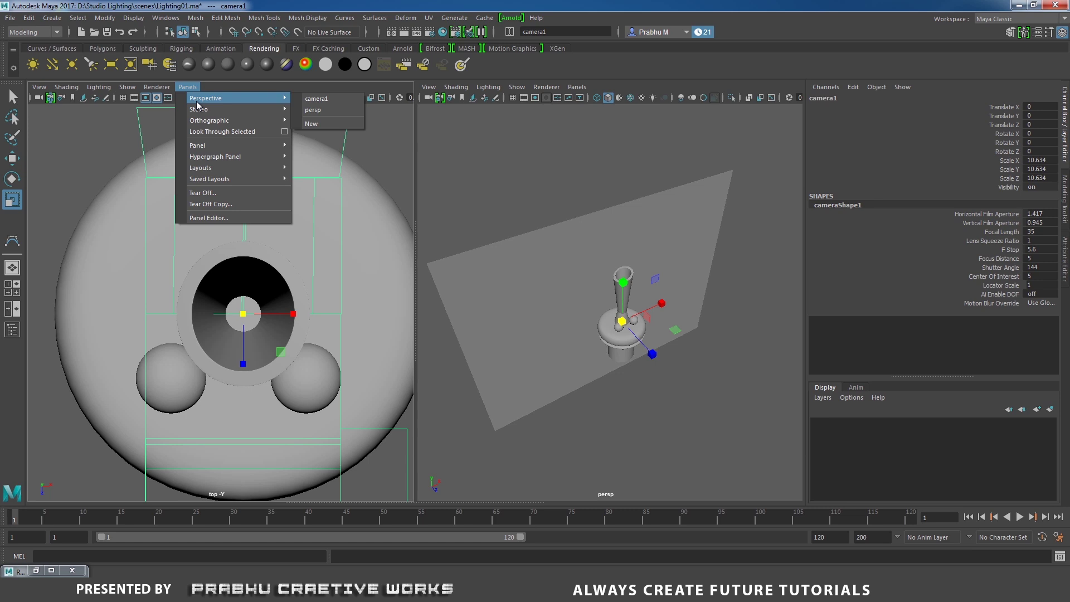
click(321, 102)
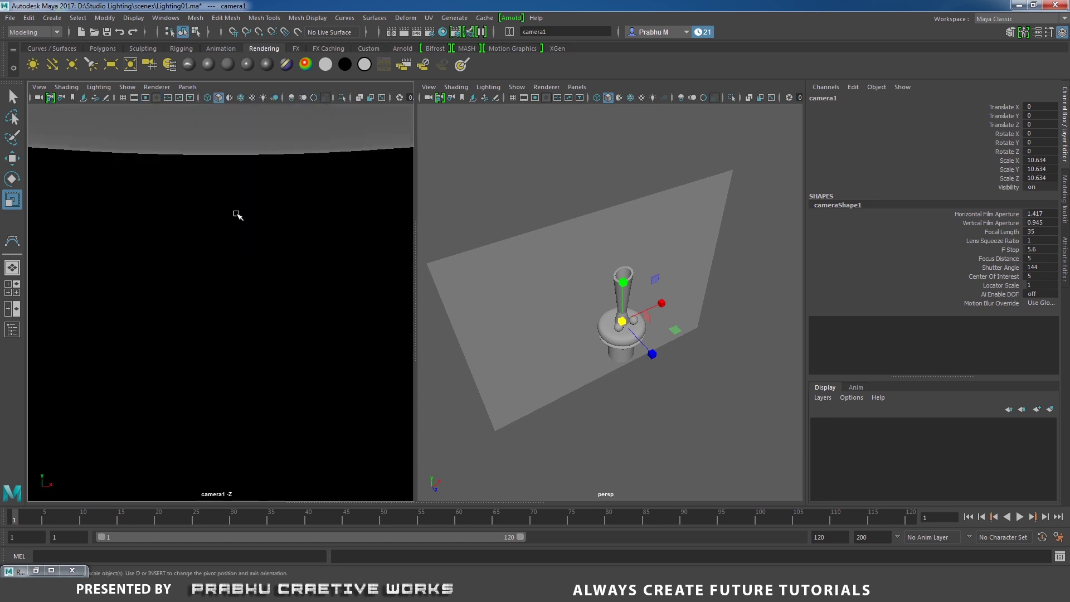
scroll(223, 318, down, 5)
scroll(303, 334, down, 8)
alt+middle_drag(101, 270, 176, 293)
Set the camera1 view to Overscan and turn on its Resolution Gate.
click(39, 87)
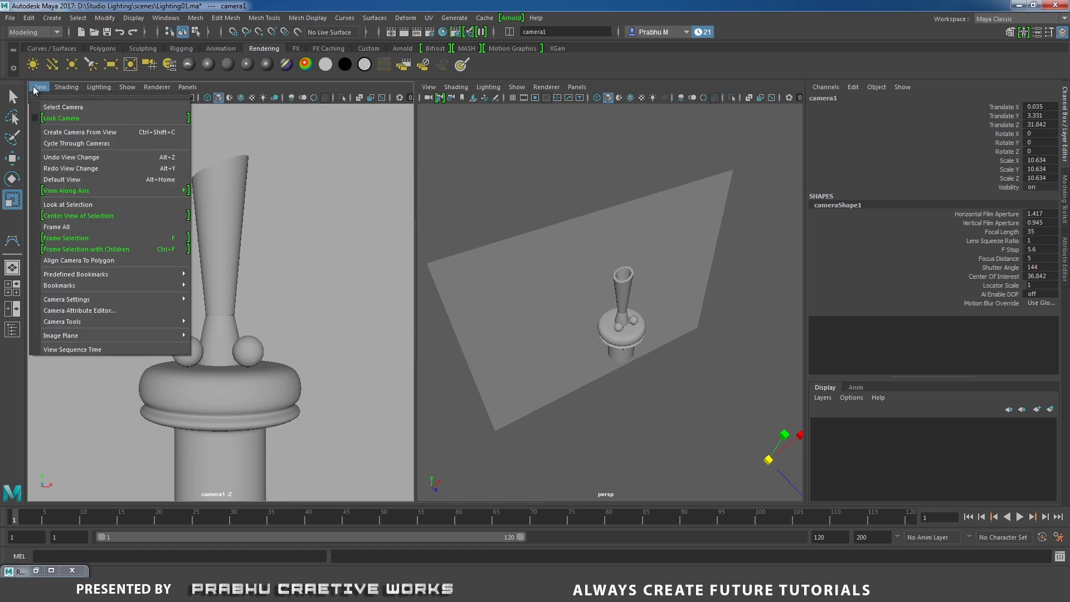
mouse_move(112, 301)
click(240, 490)
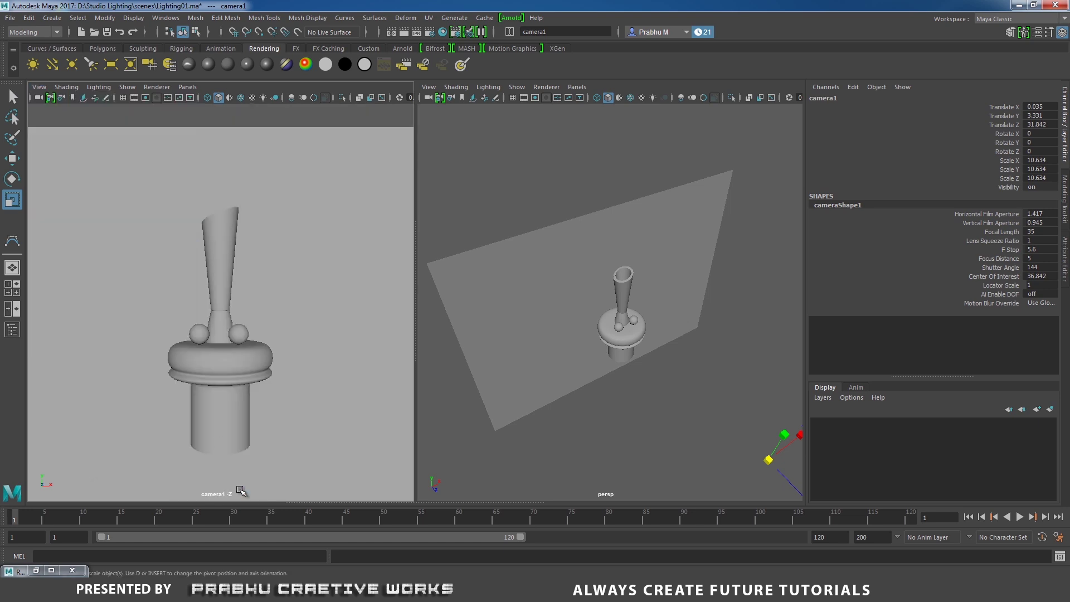
click(39, 87)
mouse_move(167, 299)
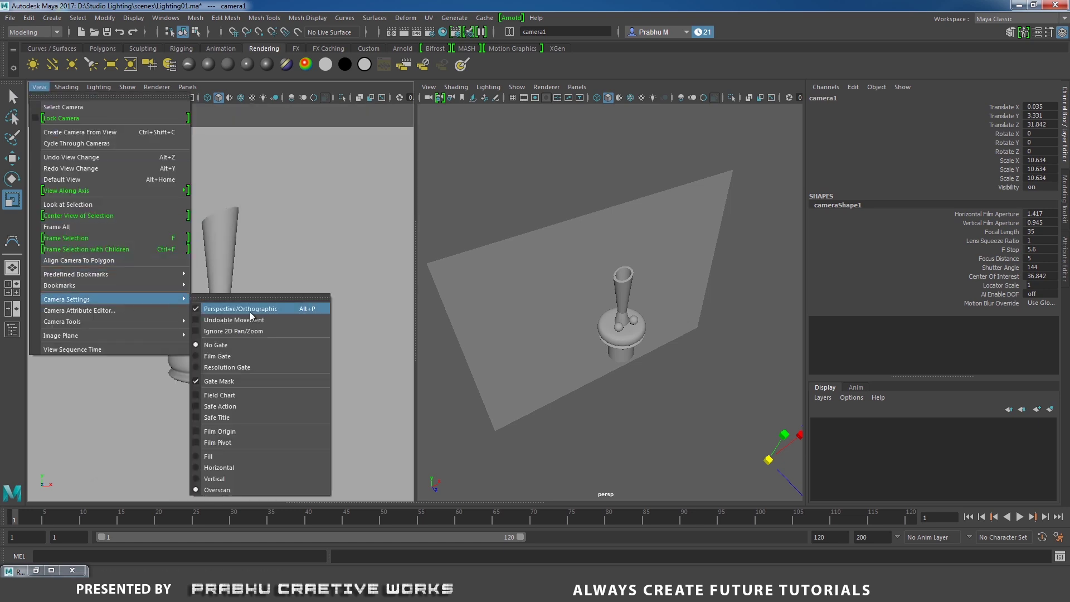
click(239, 368)
Frame the glass, spheres and top of the support inside camera1's resolution gate, lock the camera and clear the selection.
scroll(282, 287, up, 5)
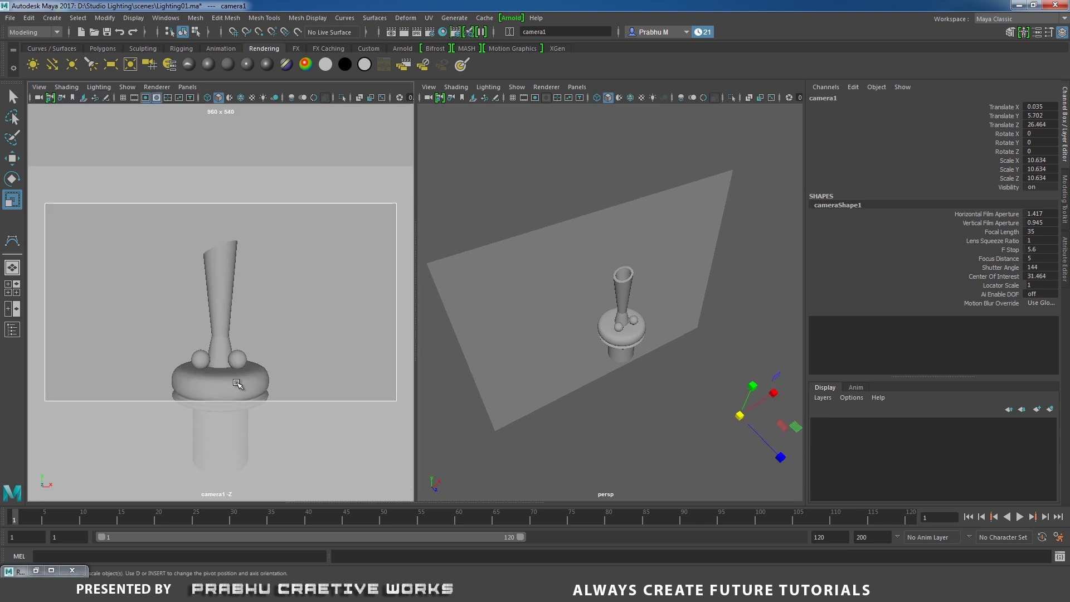
alt+middle_drag(237, 394, 256, 338)
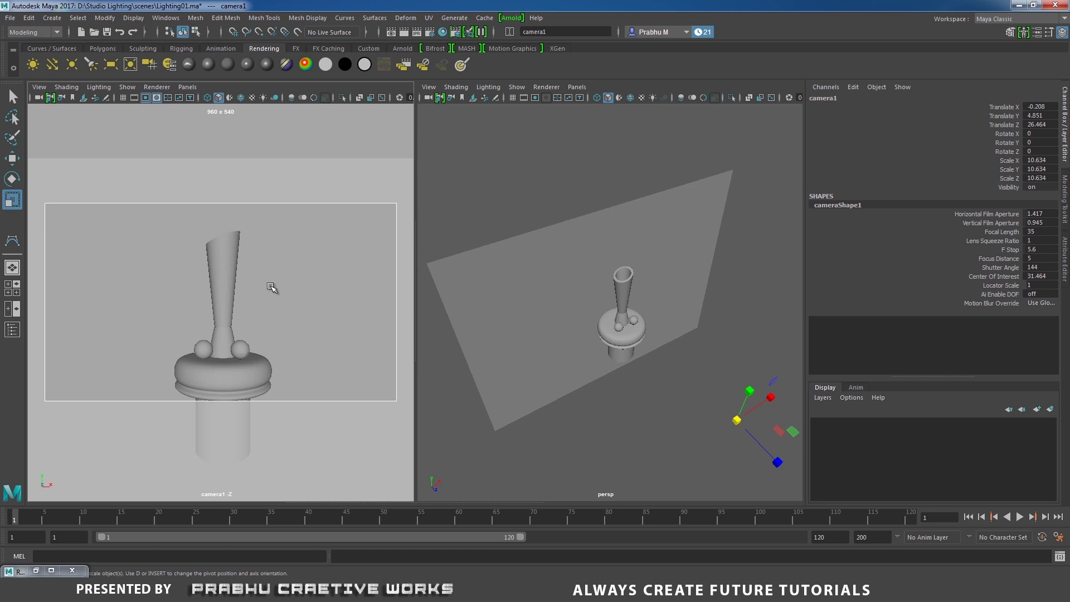
click(202, 390)
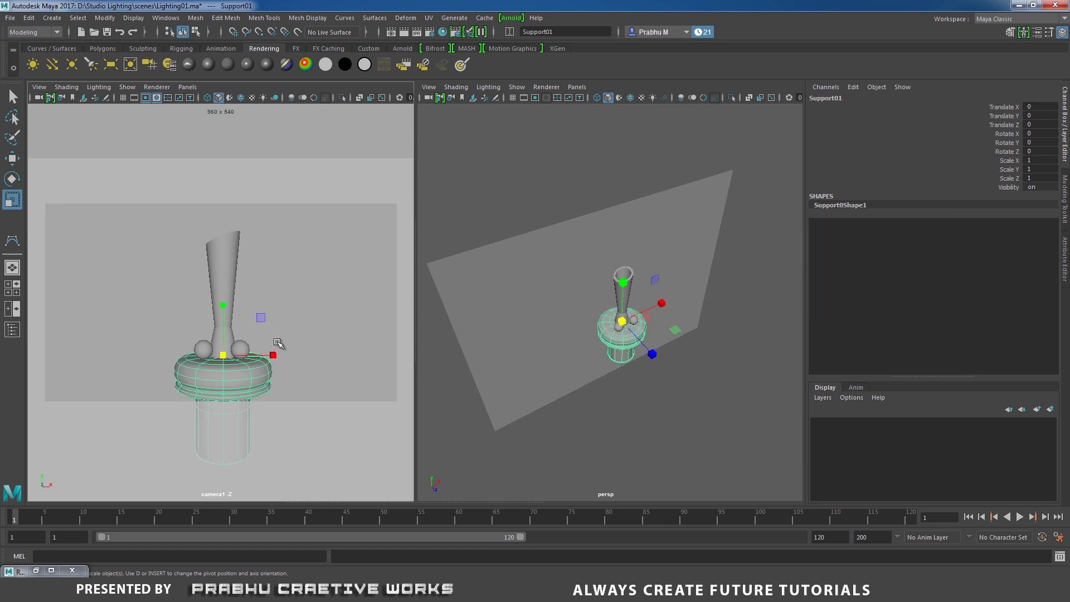
scroll(321, 304, up, 3)
scroll(321, 302, up, 2)
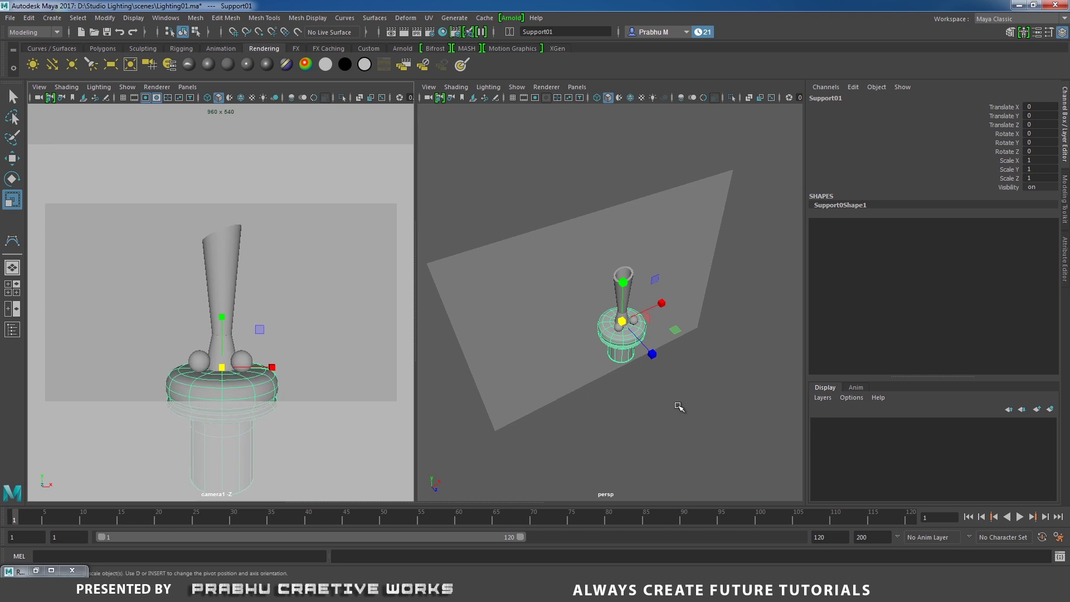
click(51, 98)
click(536, 178)
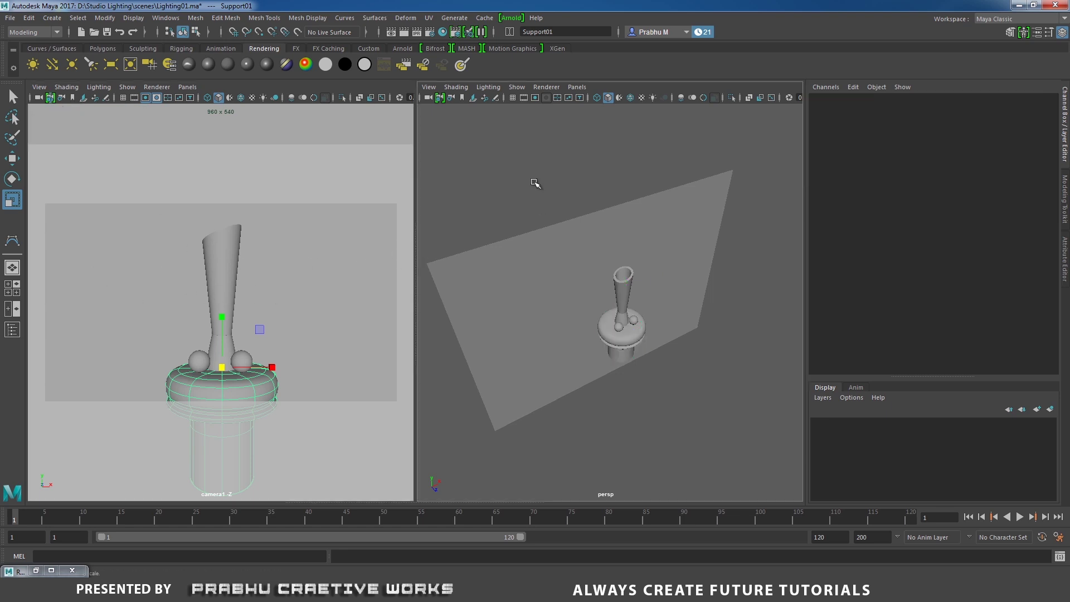
Create an area light at the origin and scale it to 12.076 in X and Z and 21.138 in Y.
alt+drag(535, 182, 645, 308)
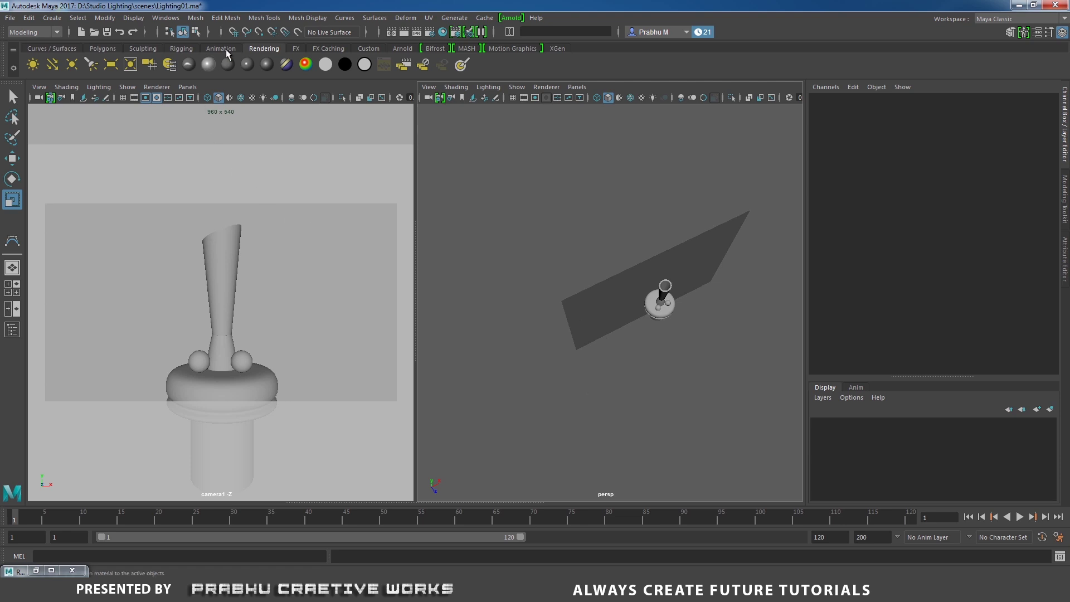
click(113, 65)
alt+drag(614, 306, 659, 291)
Rotate the area light to -90 degrees around Y.
key(e)
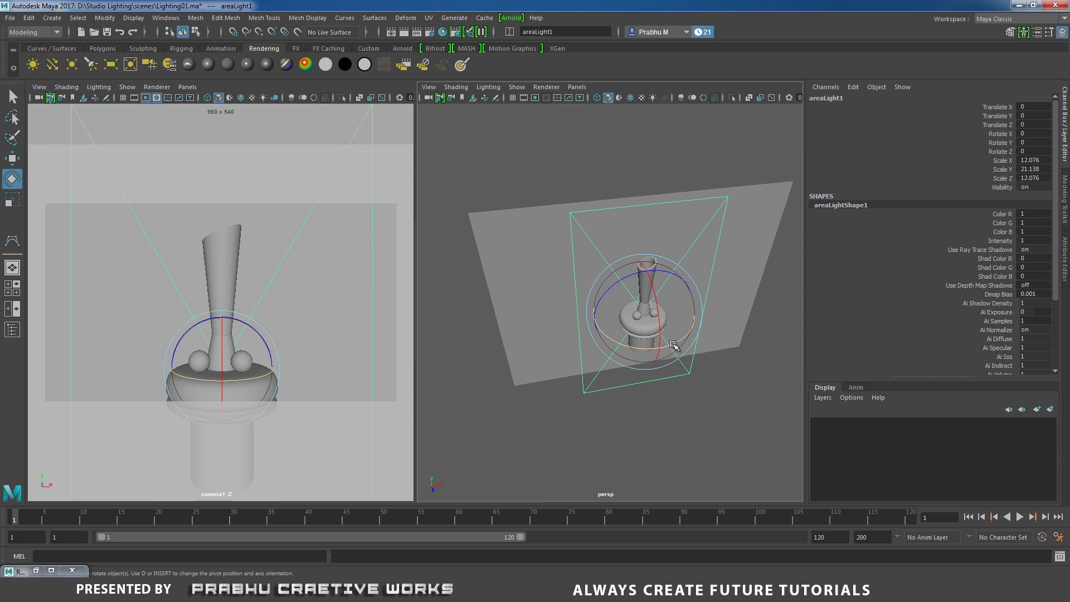
drag(674, 346, 729, 351)
double_click(1034, 143)
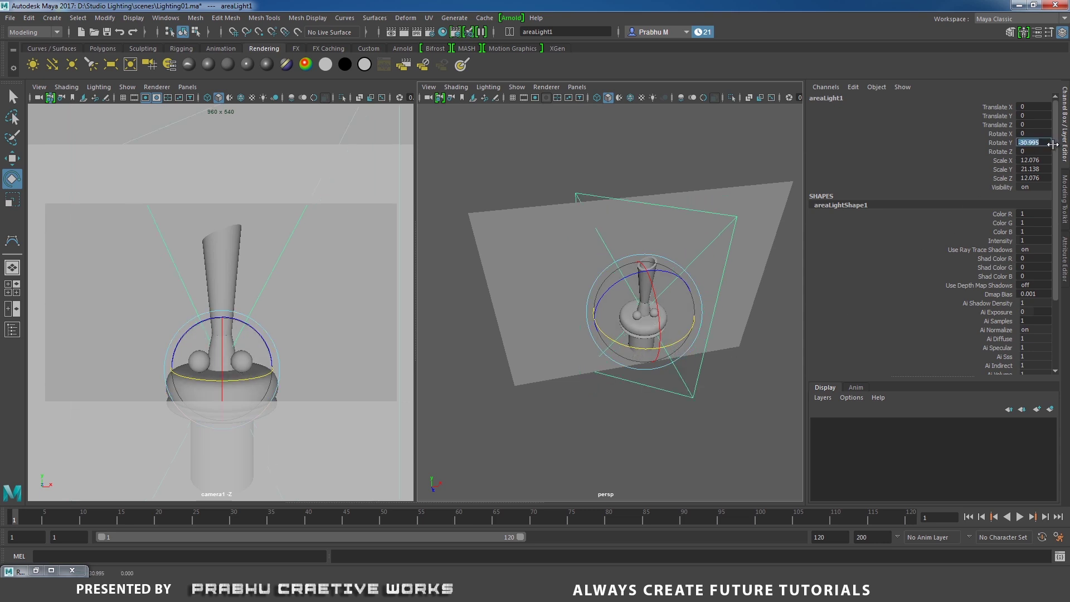
text(-90)
key(Return)
alt+drag(591, 290, 583, 311)
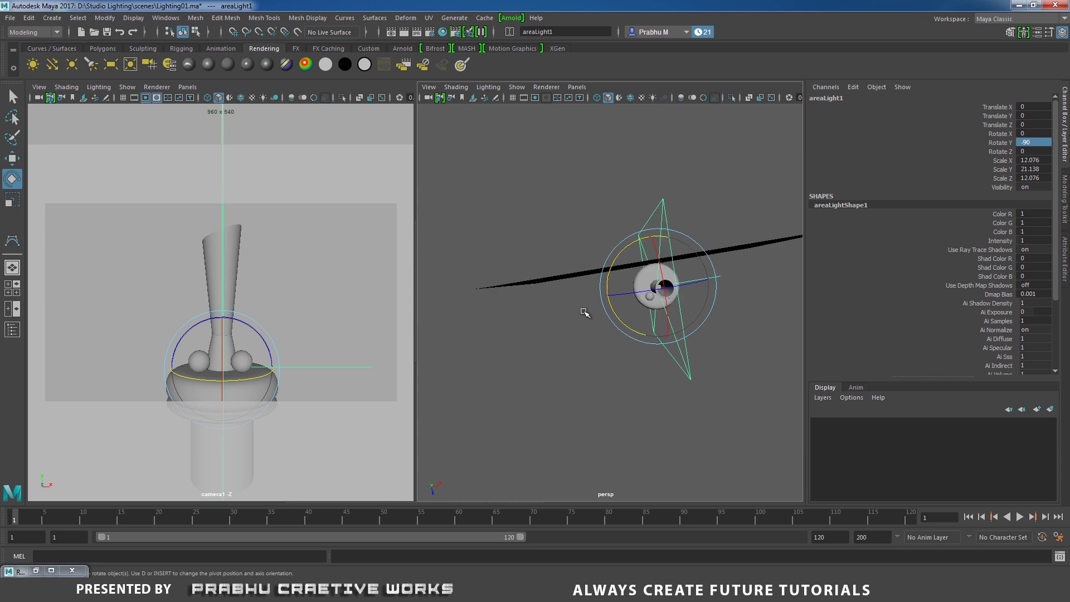
Move the area light out to the side of the glass, at about X -24.931 and Z 7.434.
key(w)
drag(667, 336, 669, 373)
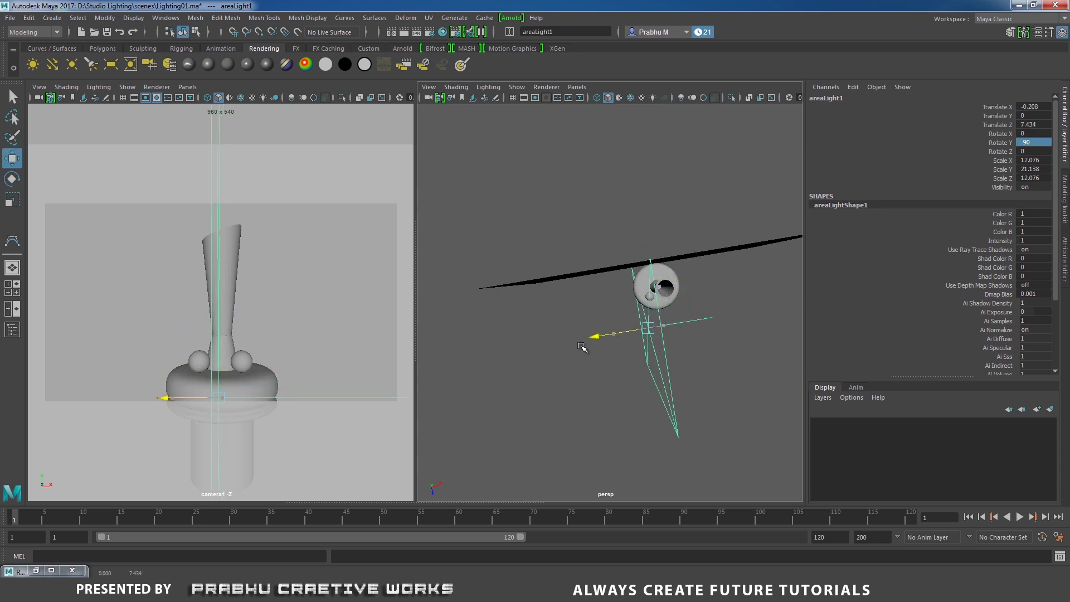
drag(583, 344, 505, 305)
Rename the area light to key_areaLight1.
double_click(828, 99)
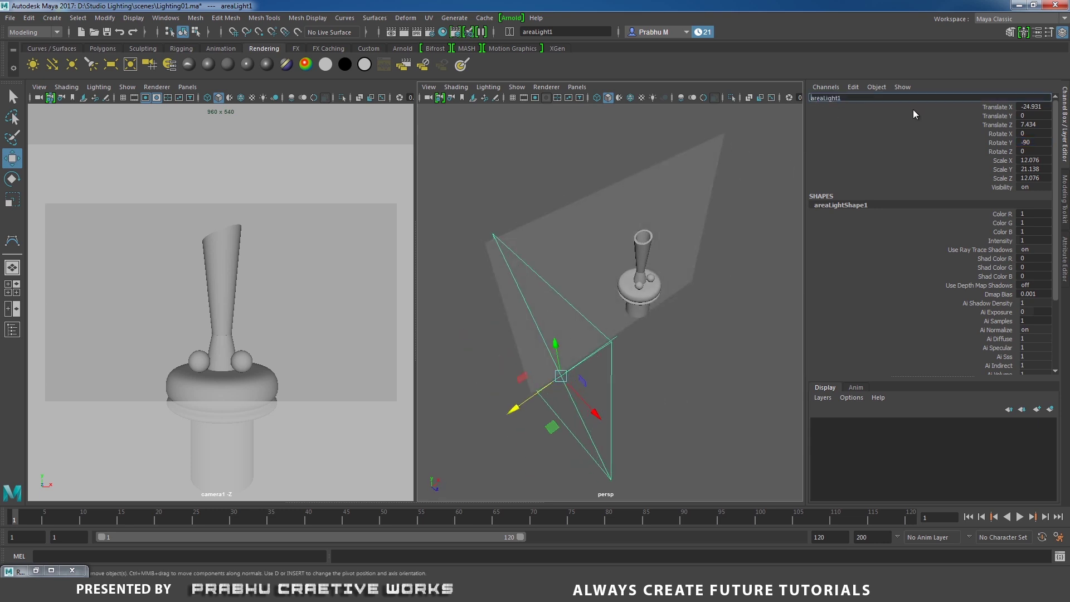
text(key_)
key(Return)
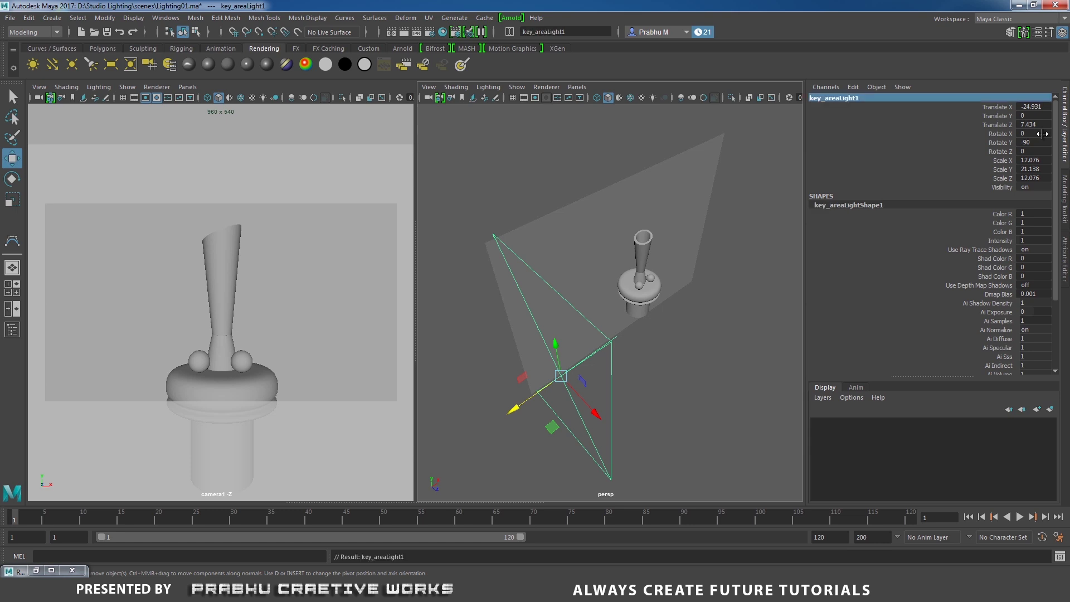
Open the Arnold Render View with cameraShape1 as its camera and place the window clear of the perspective view.
alt+drag(505, 312, 646, 333)
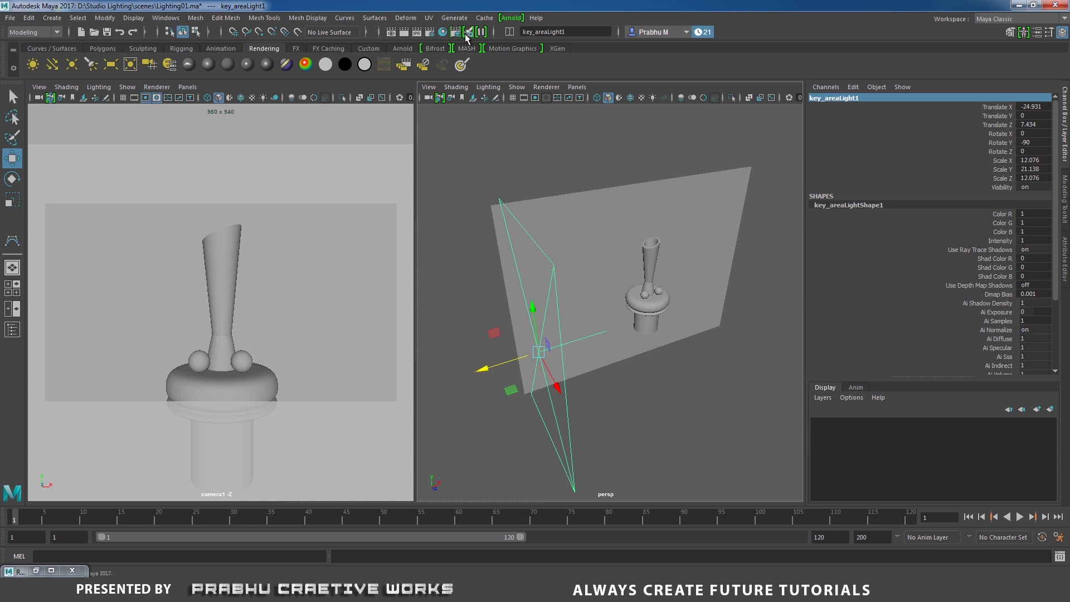
click(511, 18)
click(532, 38)
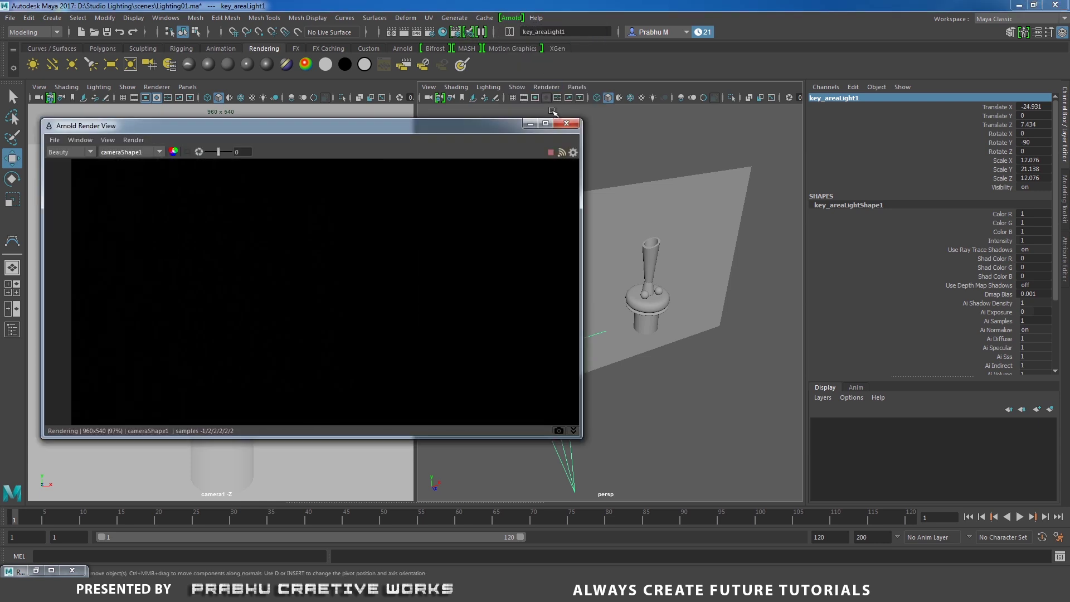
click(133, 152)
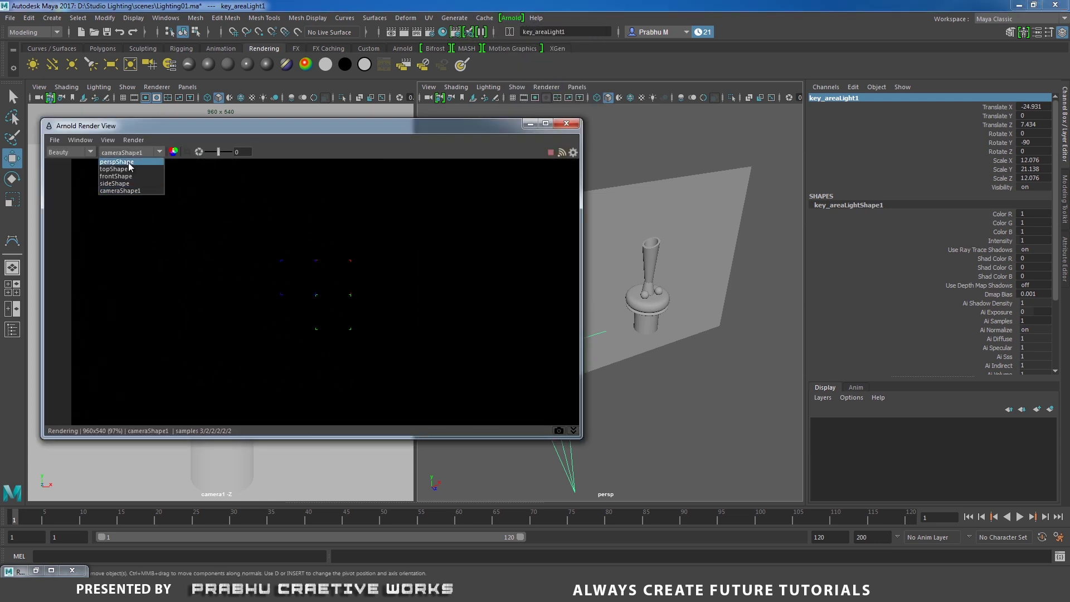
click(125, 161)
click(143, 153)
click(117, 190)
mouse_move(390, 124)
mouse_down()
mouse_move(427, 151)
mouse_move(373, 128)
mouse_up()
scroll(306, 244, down, 2)
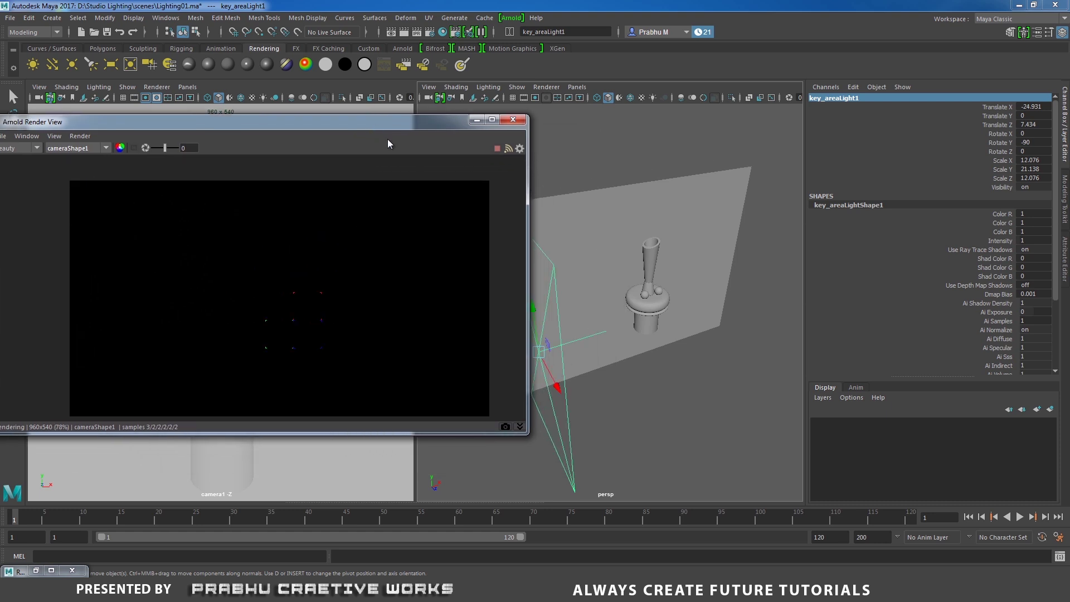
Set the key area light's Arnold exposure to 12.
click(685, 456)
drag(545, 478, 638, 471)
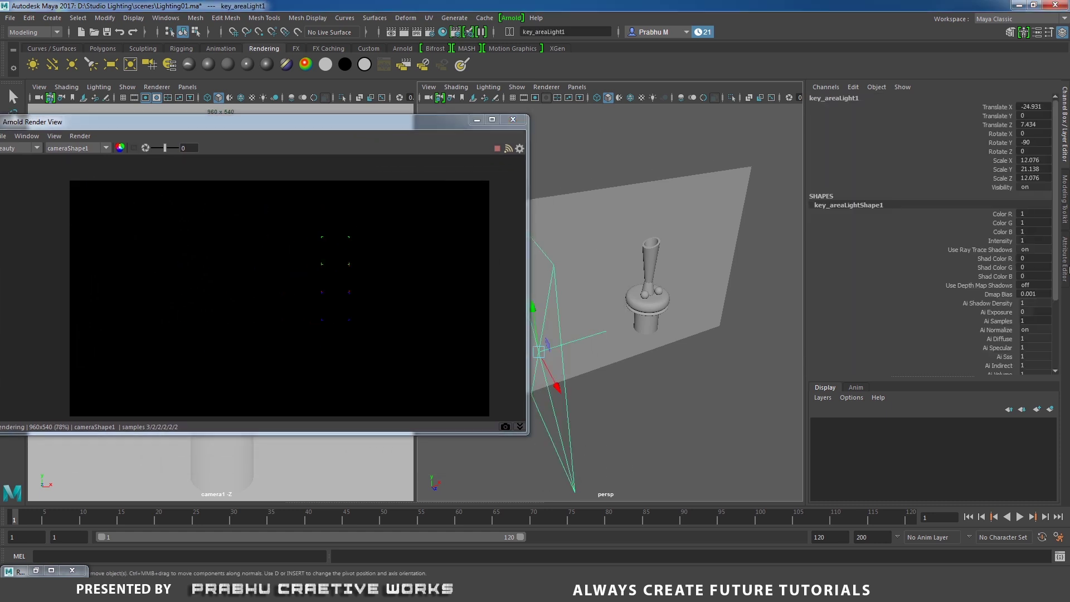
click(1066, 266)
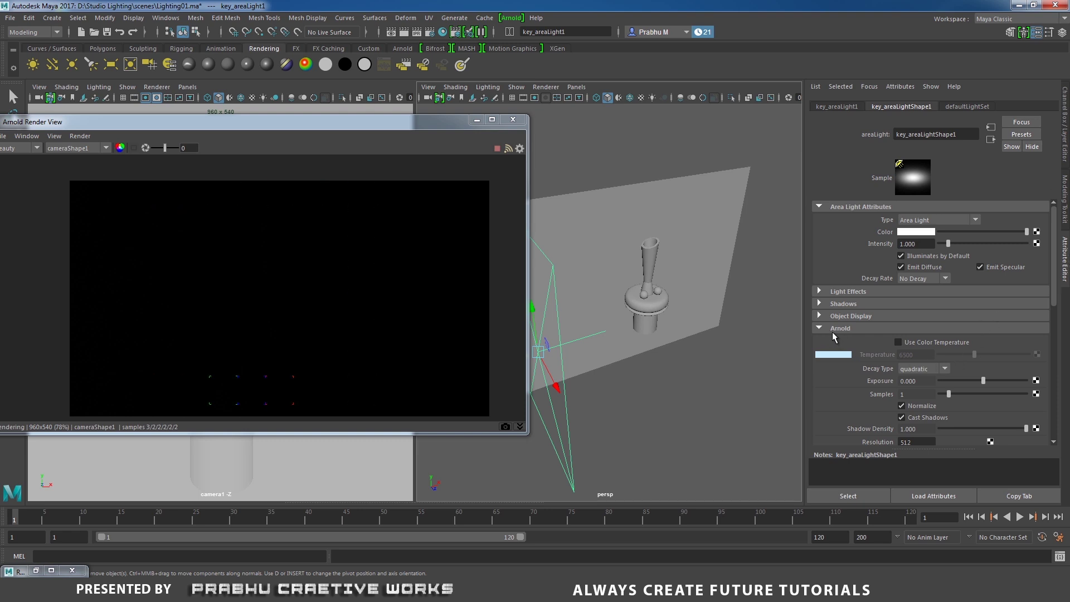
click(930, 383)
text(12)
key(Return)
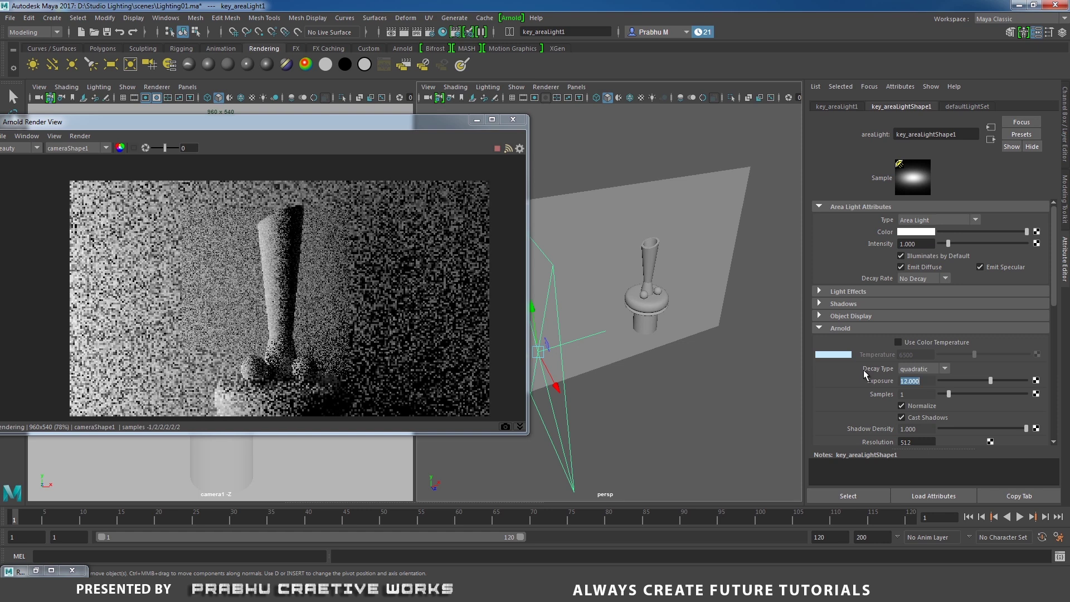
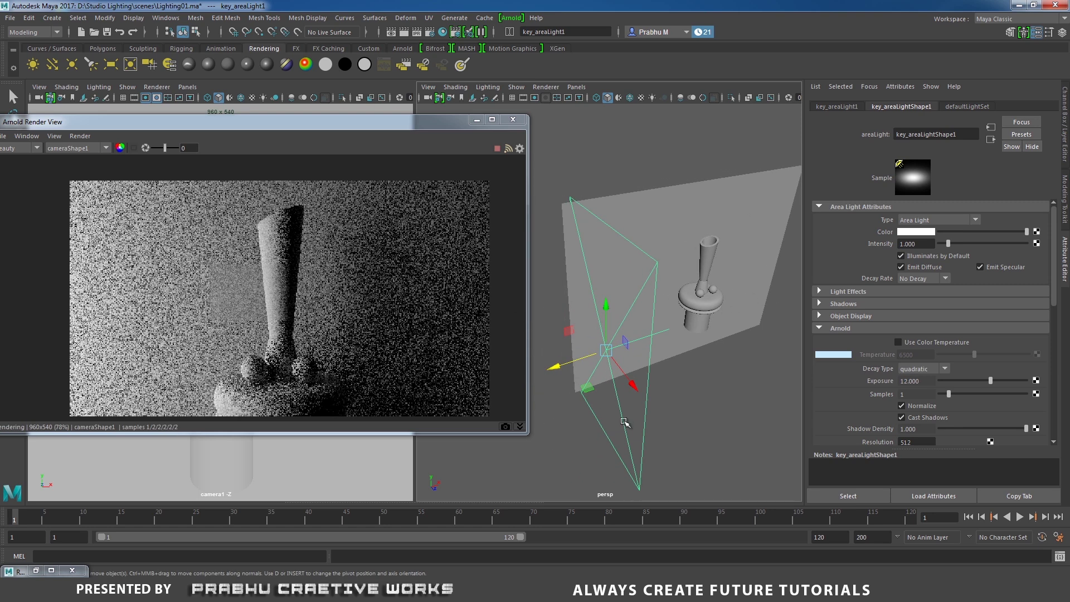
Duplicate the key light and move the copy to the opposite side of the glass, at about X 21.454.
click(706, 433)
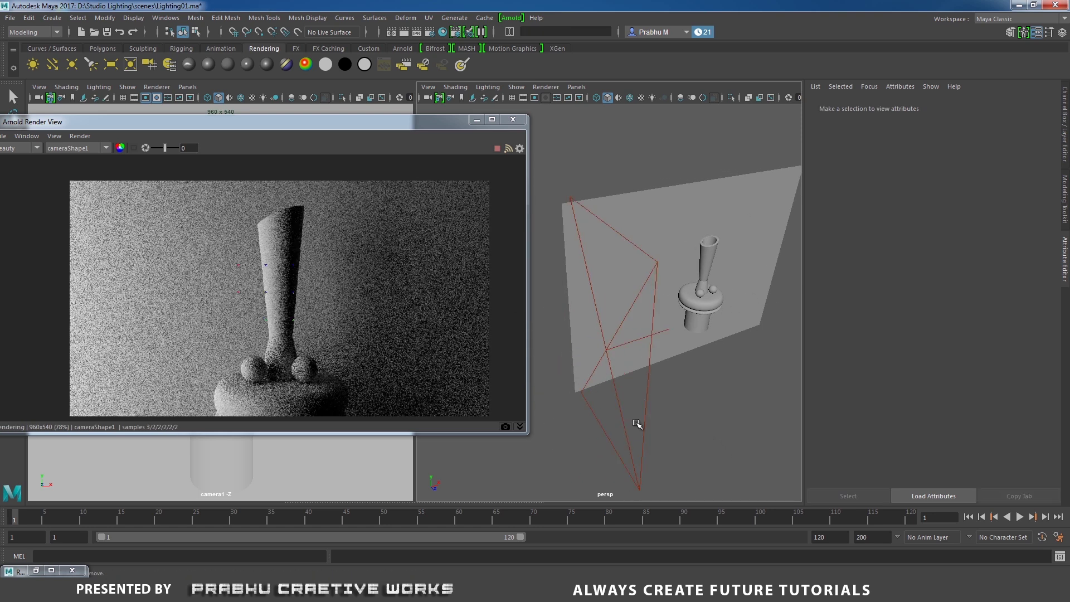
drag(636, 425, 677, 443)
key(ctrl+d)
alt+drag(735, 388, 707, 407)
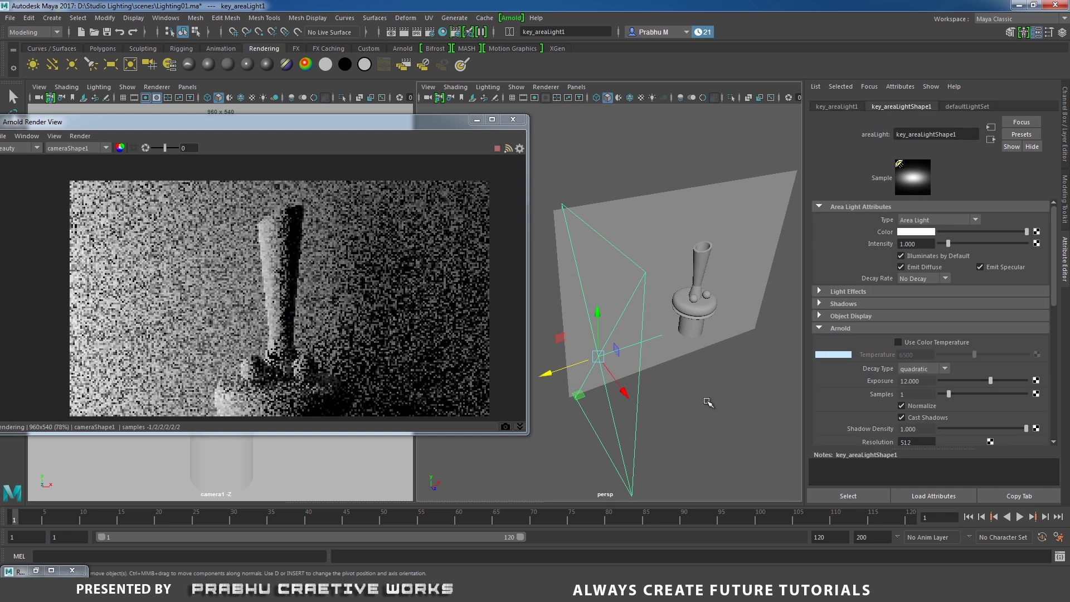
drag(547, 370, 684, 351)
Rotate the duplicated light to -270 degrees around Y so it faces the objects.
key(e)
drag(732, 394, 775, 384)
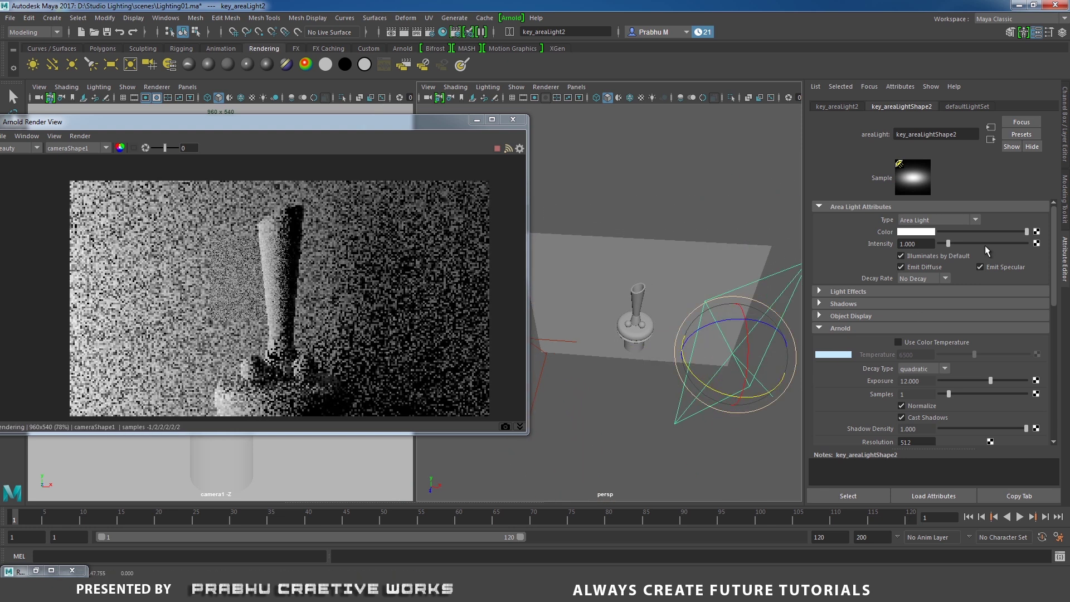
key(ctrl+a)
click(1032, 142)
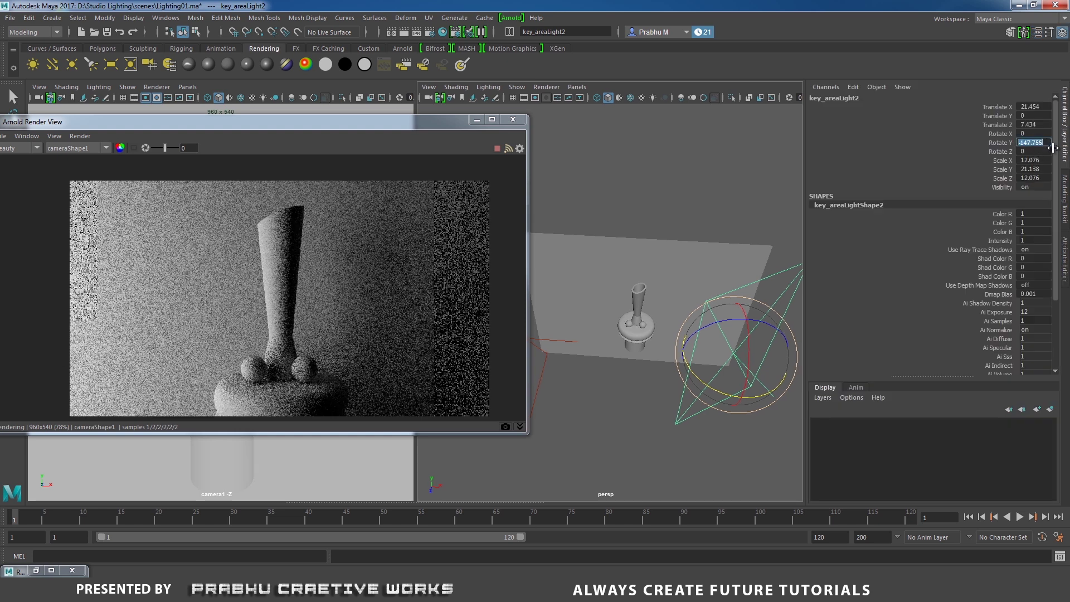
text(-270)
key(Return)
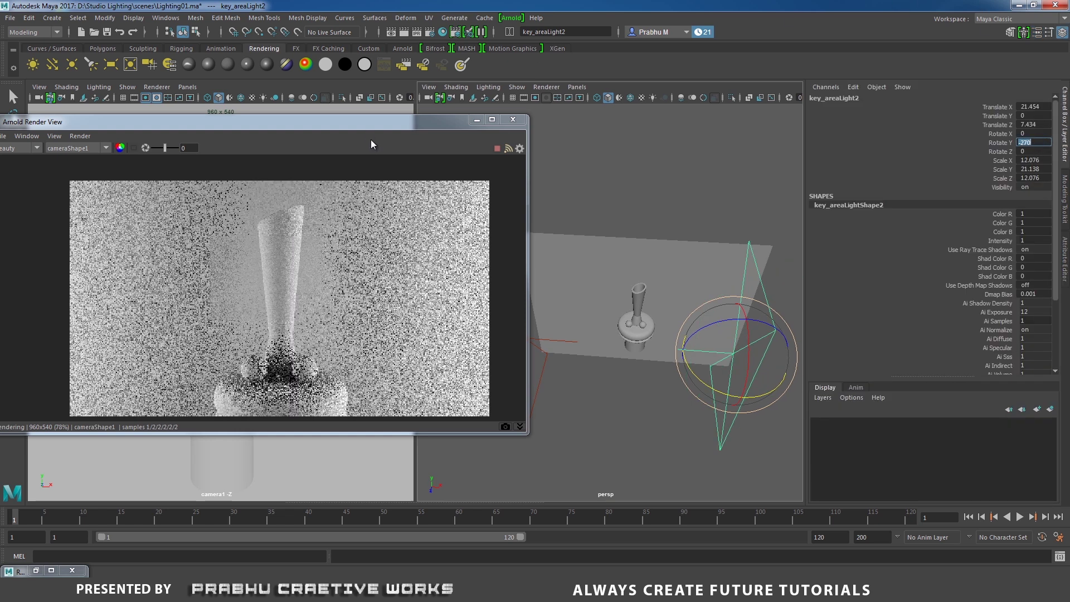
Rename the duplicated side light to fill1_areaLight2.
alt+drag(546, 300, 755, 186)
click(755, 217)
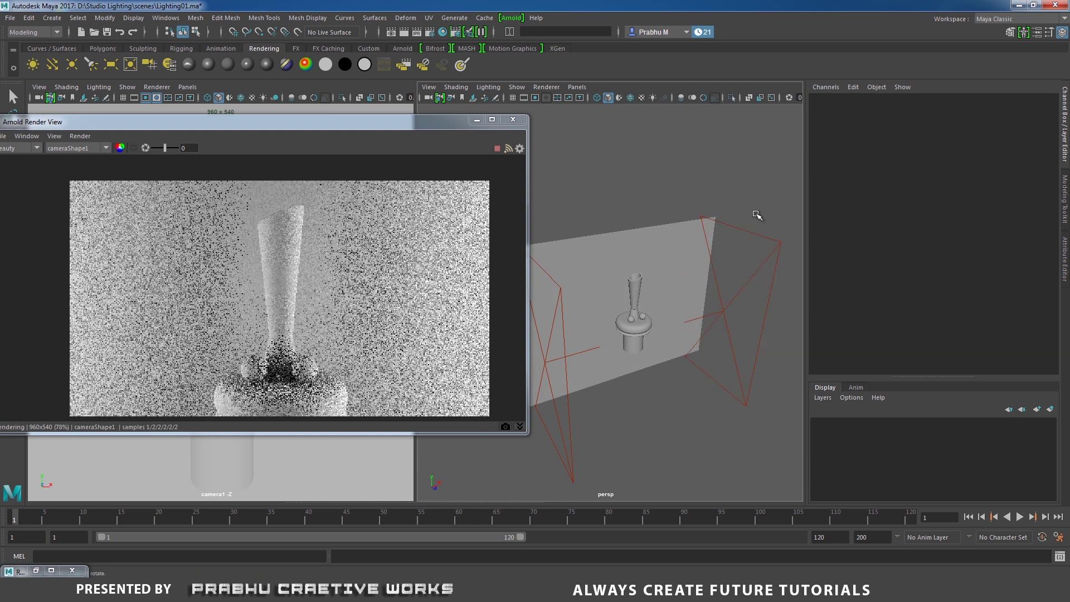
click(747, 256)
click(823, 99)
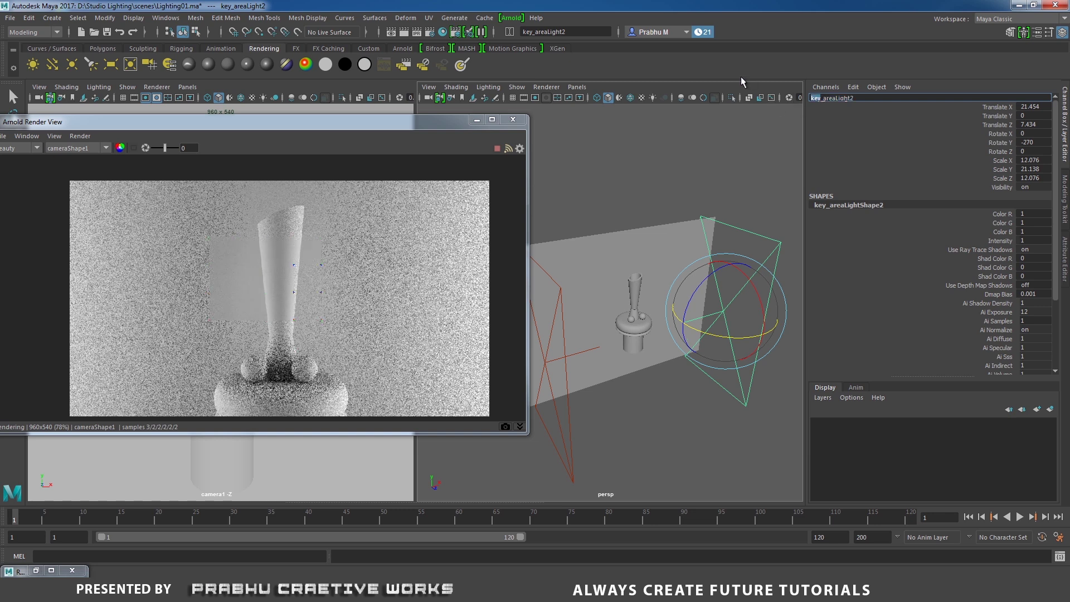
text(fill1)
key(Return)
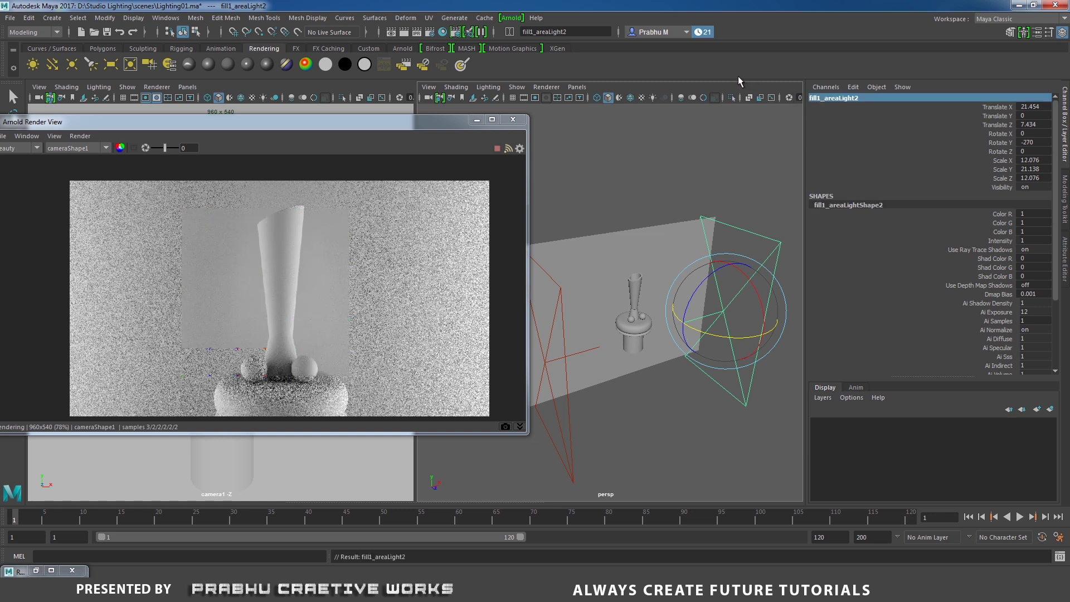
Try an Arnold exposure of 8 on the fill light, settle on 9.5 and compare it with the key light's exposure.
click(1066, 258)
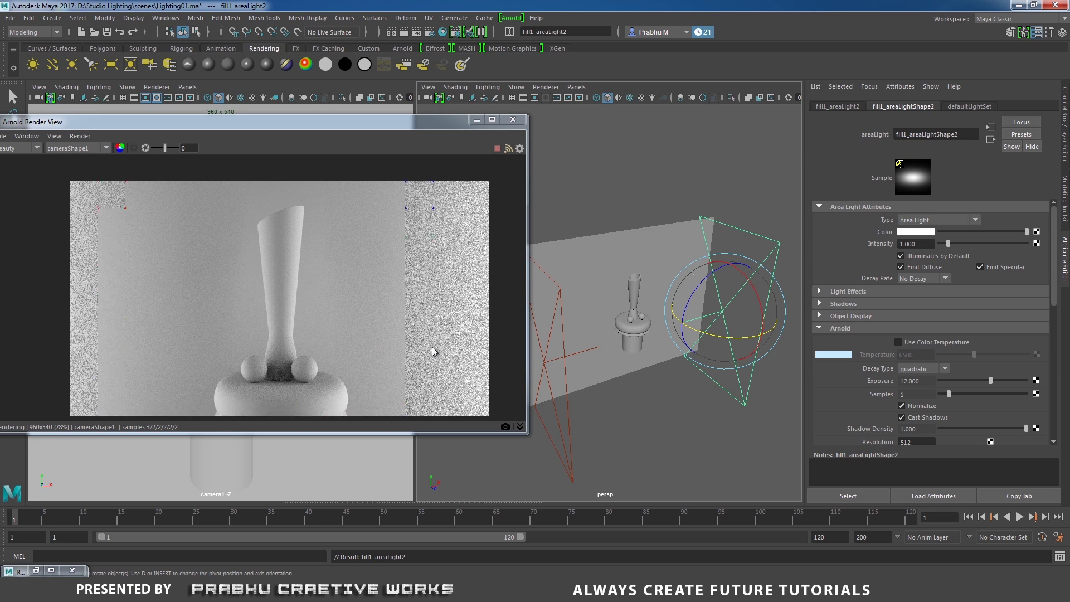
click(712, 462)
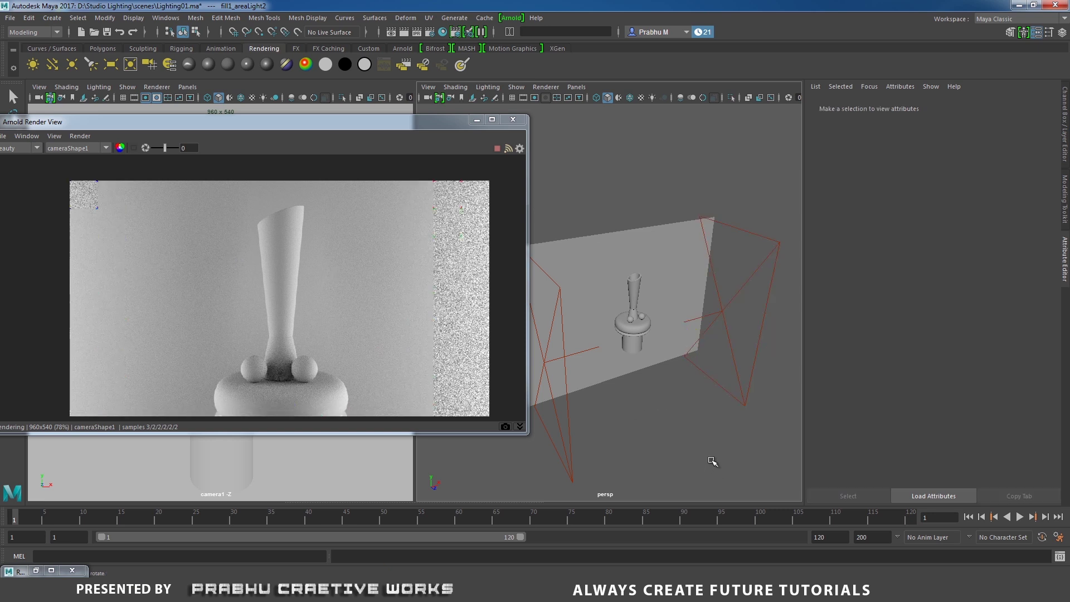
click(741, 359)
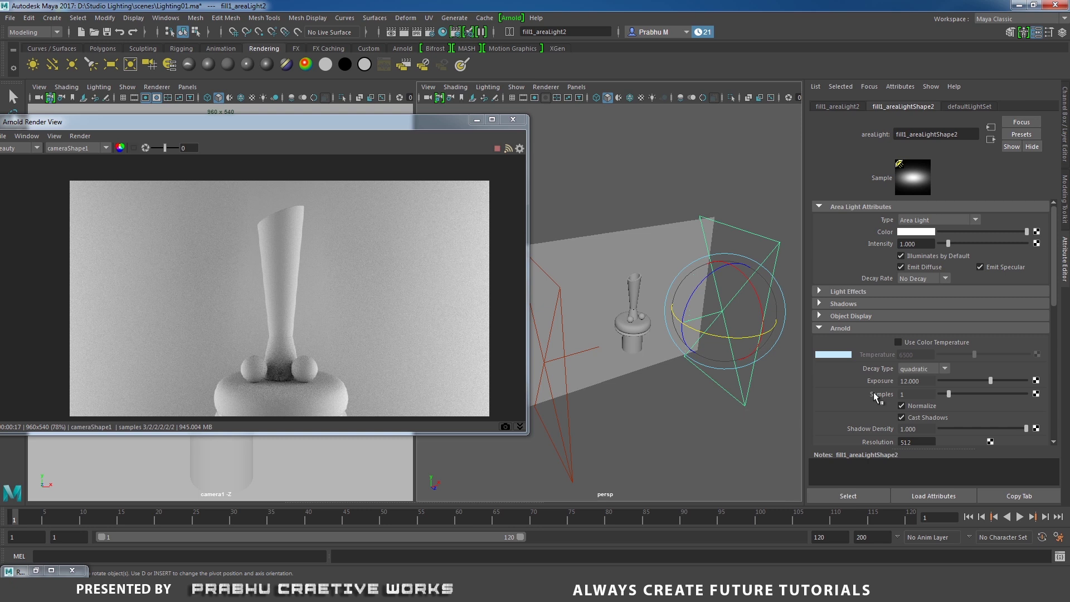
text(8)
key(Return)
text(9.5)
key(Return)
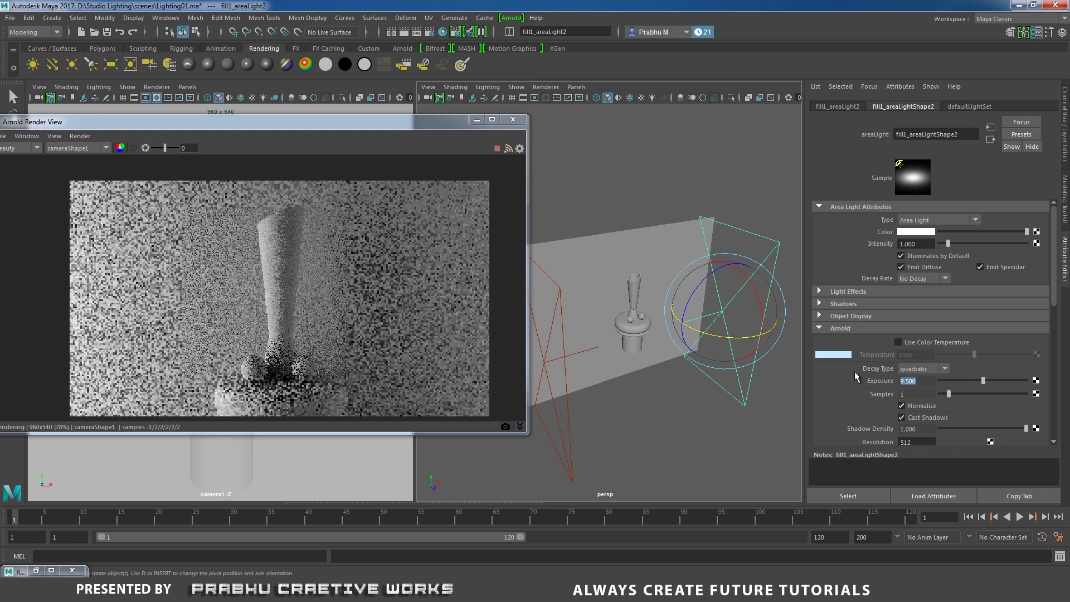
click(557, 452)
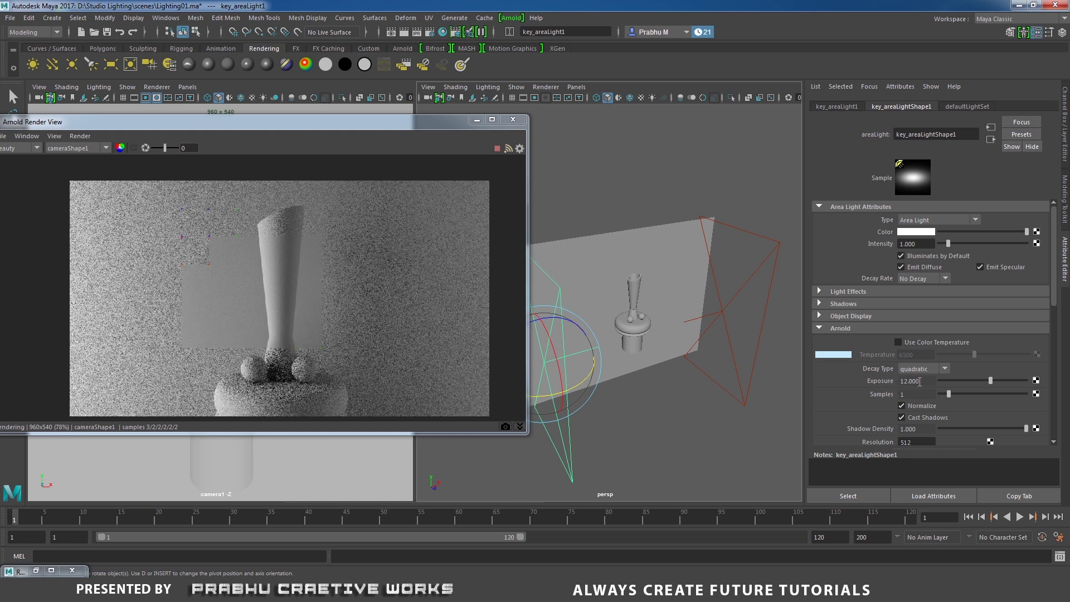
click(745, 386)
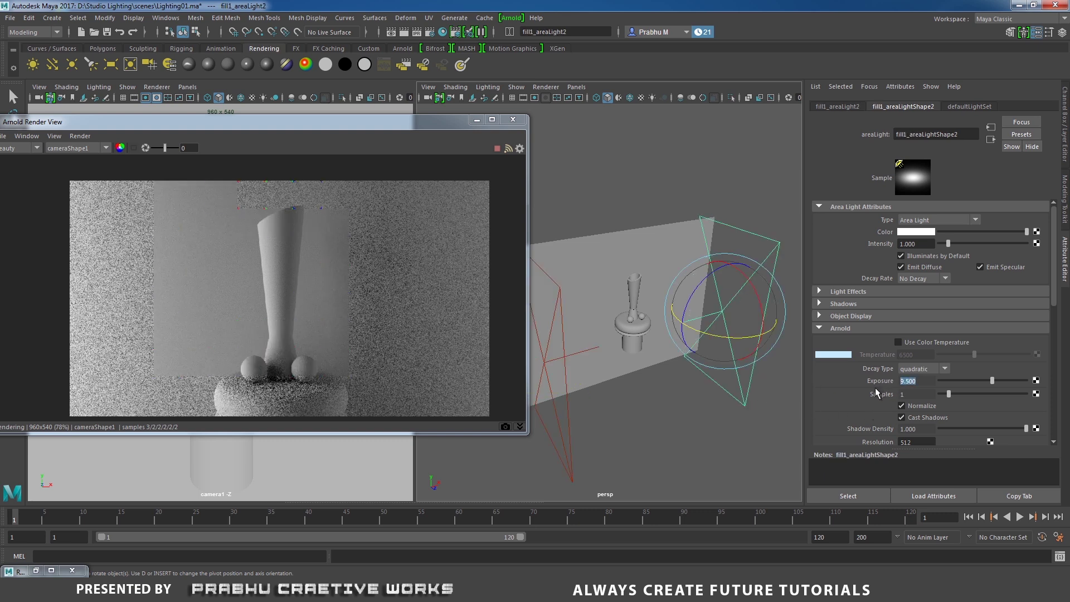
Duplicate the fill light and move the copy above the glass, at about X -3.548 and Y 16.625.
click(726, 434)
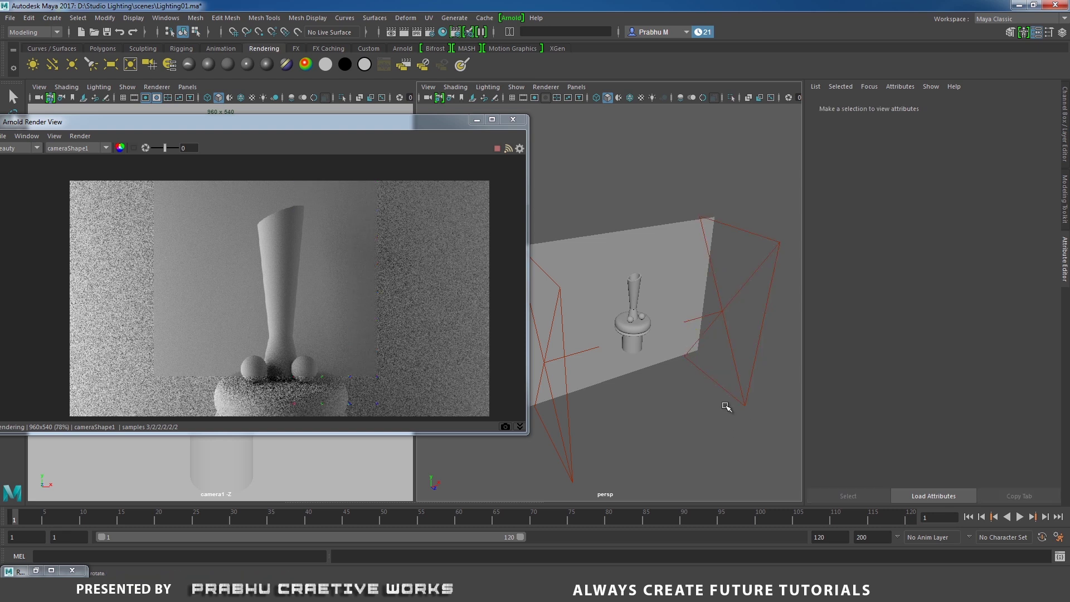
click(765, 406)
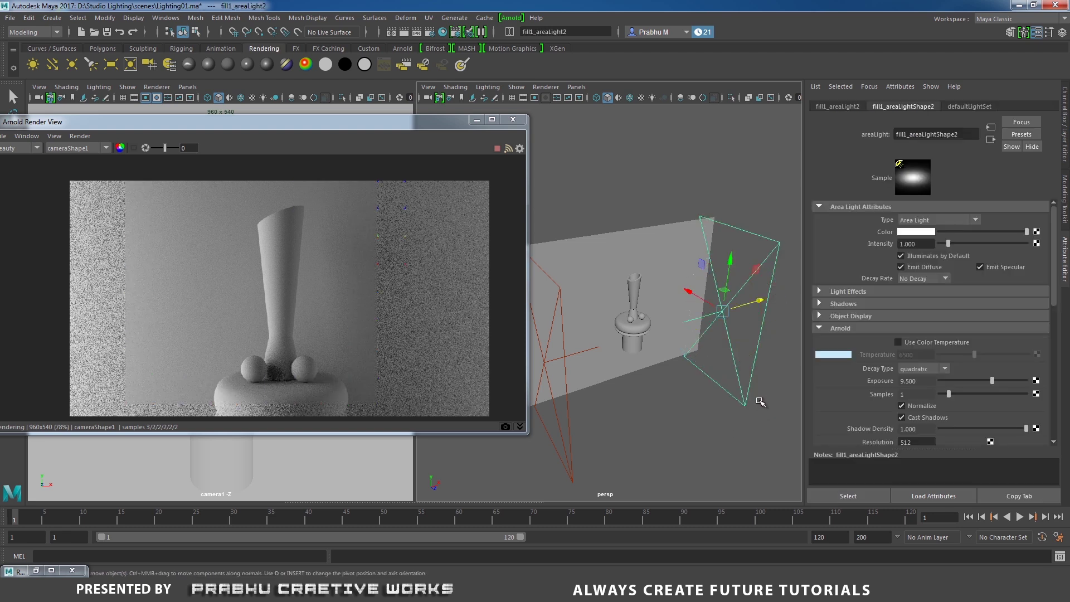
key(ctrl+d)
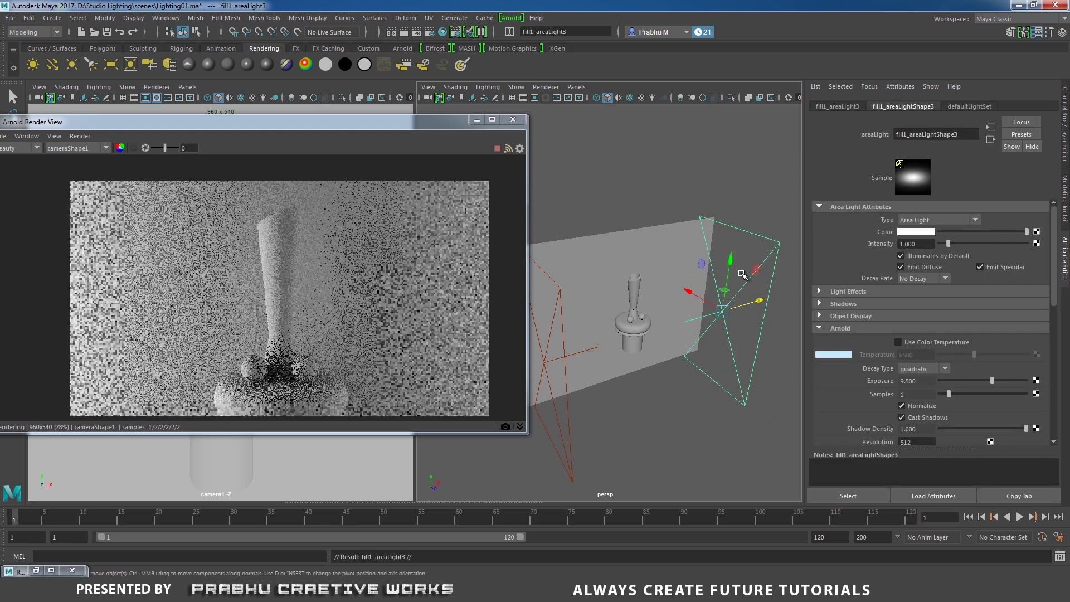
drag(731, 258, 744, 196)
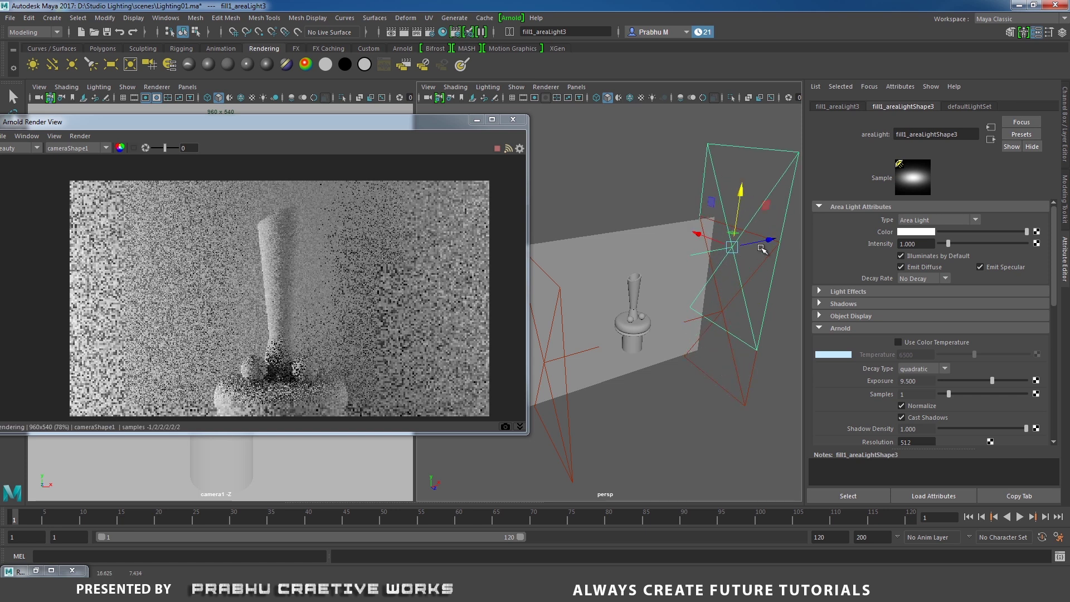
drag(761, 253, 679, 260)
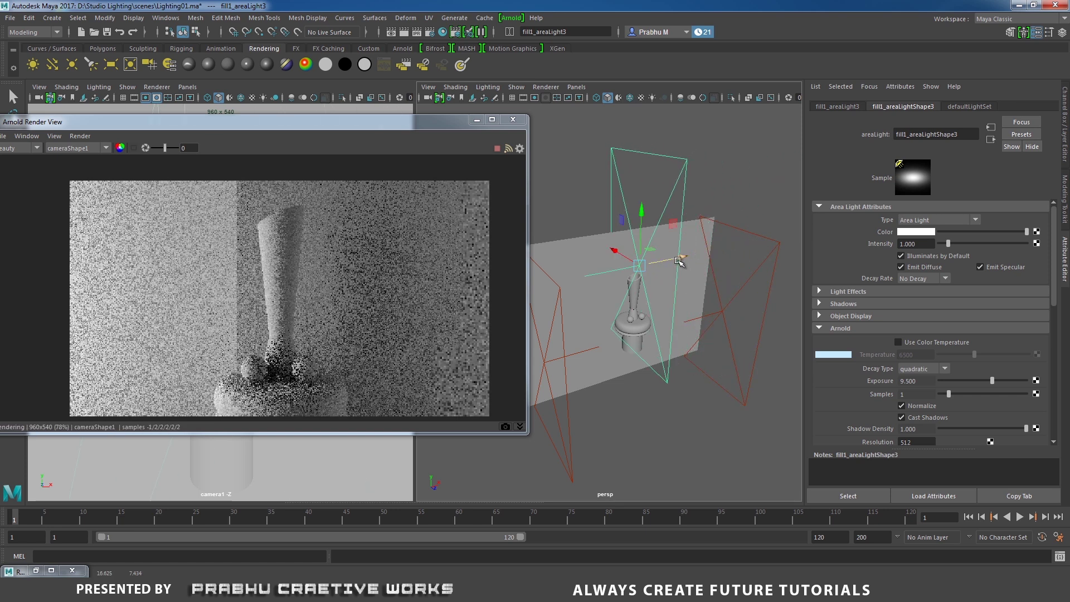
Rotate the overhead fill light to -90 degrees around X so it lies horizontally above the objects.
key(e)
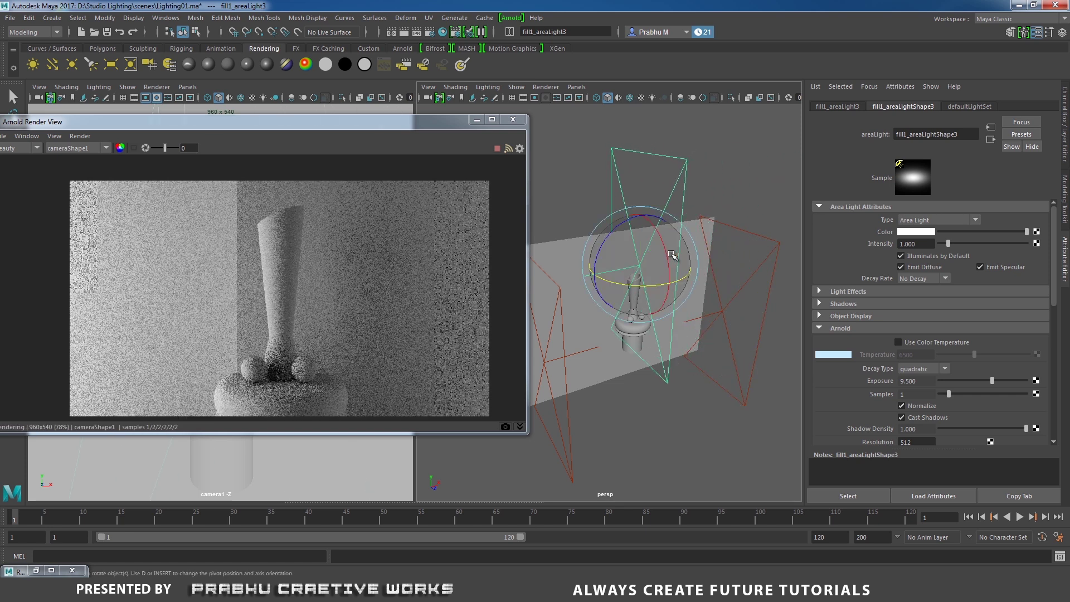
drag(614, 233, 587, 300)
click(1064, 122)
click(1034, 134)
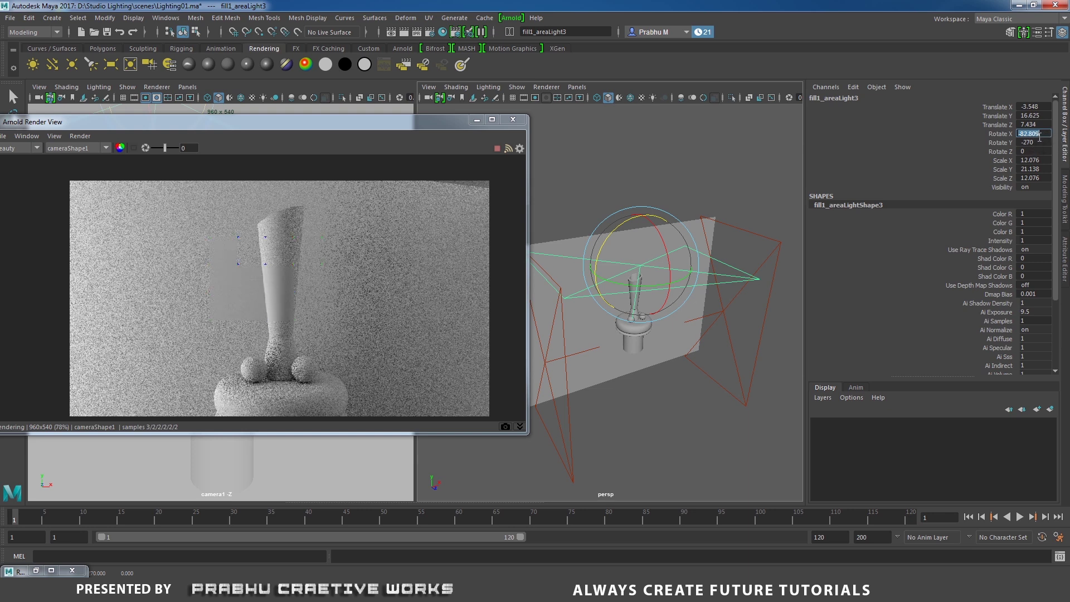
text(-90)
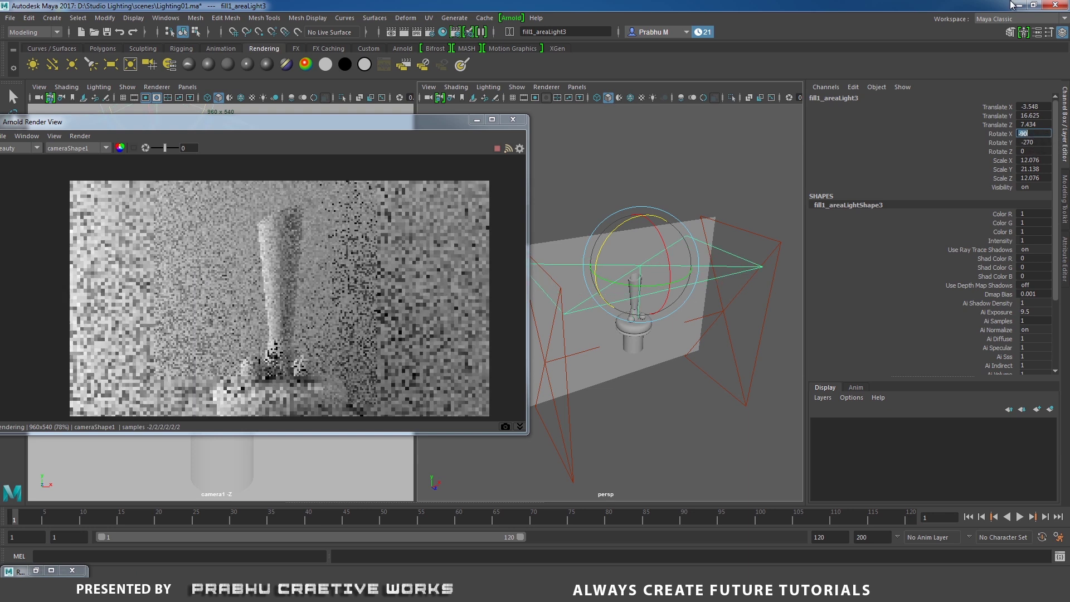
key(Return)
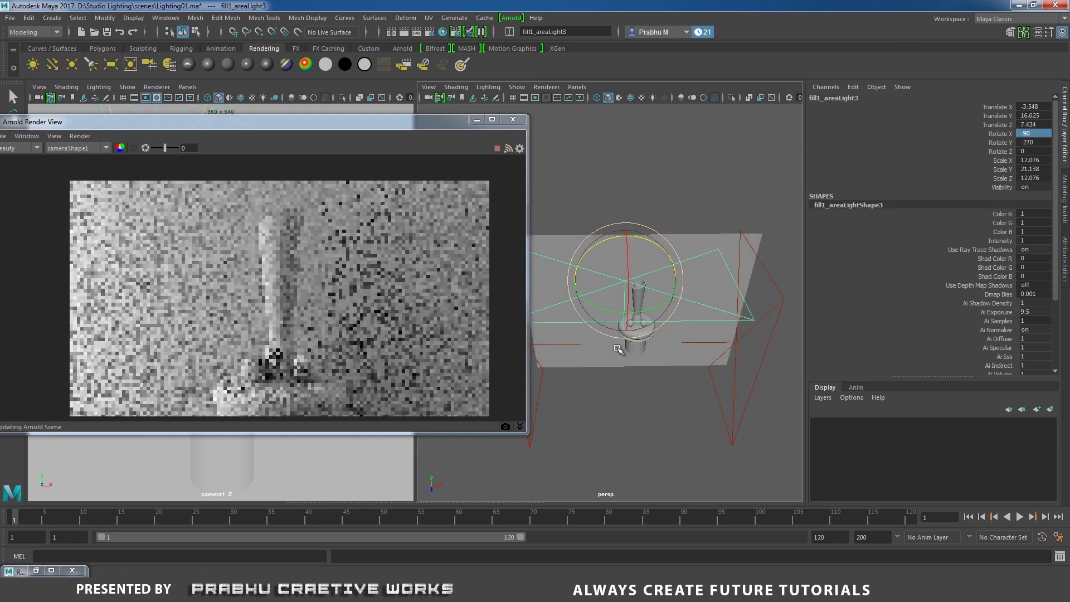
Raise the overhead fill light slightly above Y 19.675, level with the side lights' upper edges, and shift it slightly along Z.
key(w)
alt+drag(681, 299, 720, 286)
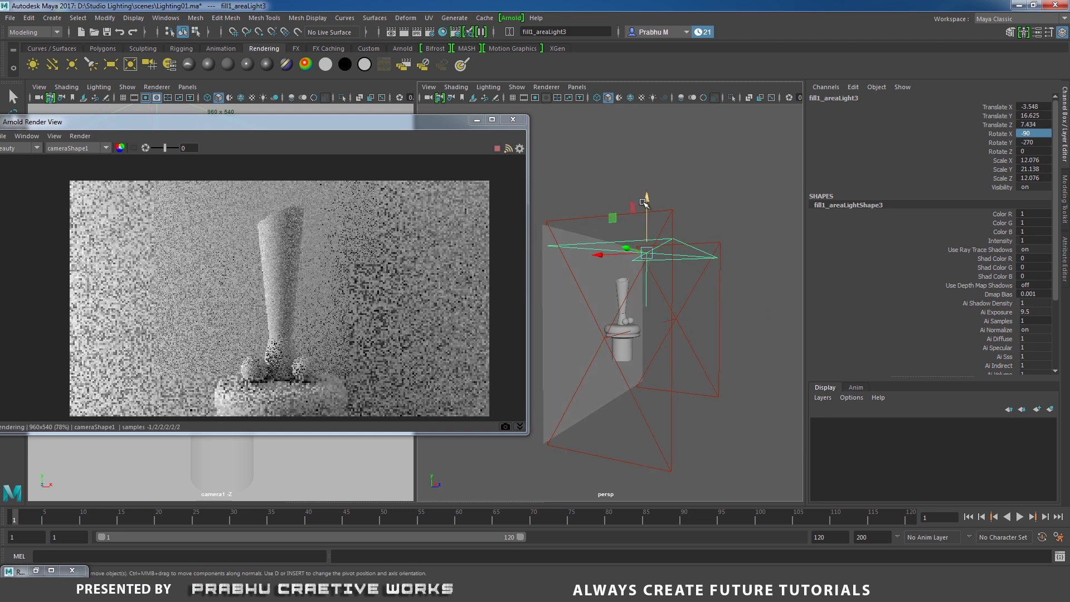
drag(647, 197, 650, 183)
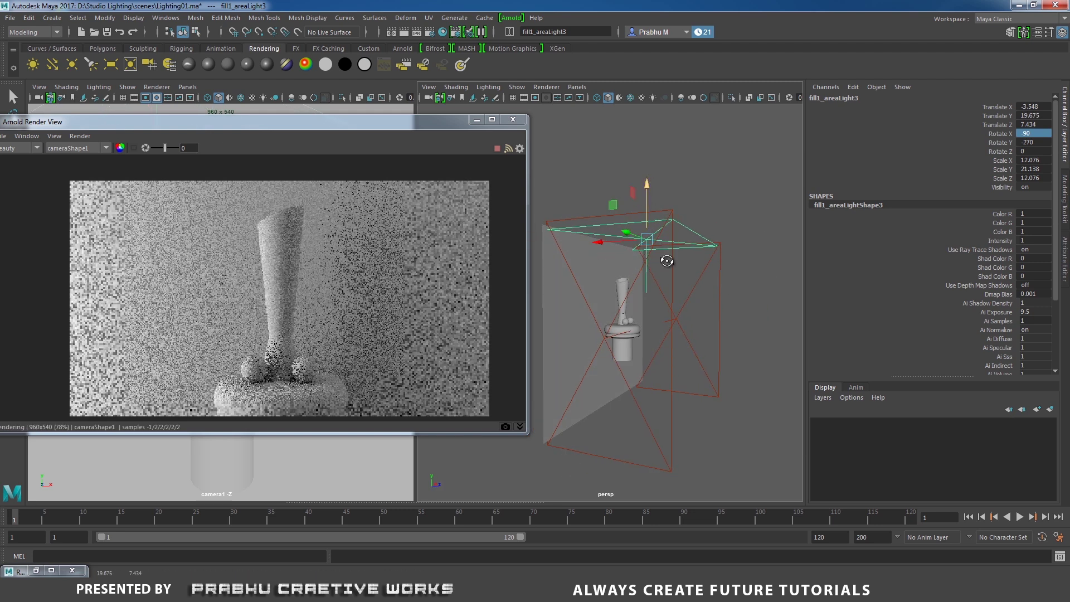
alt+drag(658, 234, 700, 270)
drag(599, 242, 567, 238)
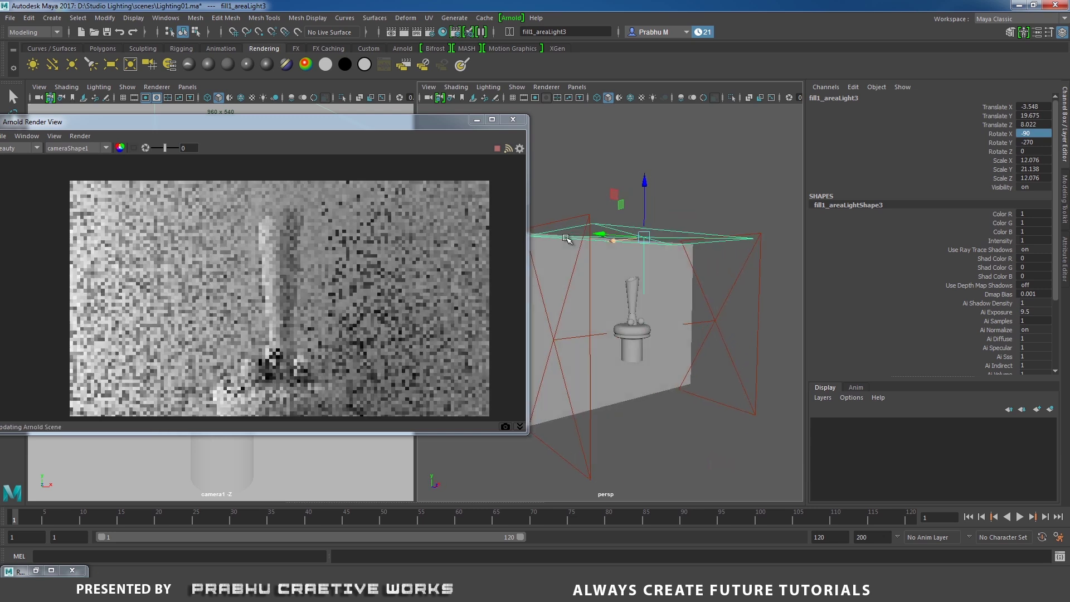
drag(646, 183, 645, 177)
click(667, 200)
key(ctrl+z)
Review the overhead fill light's Arnold exposure and sampling attributes, leaving the light deselected.
click(1065, 261)
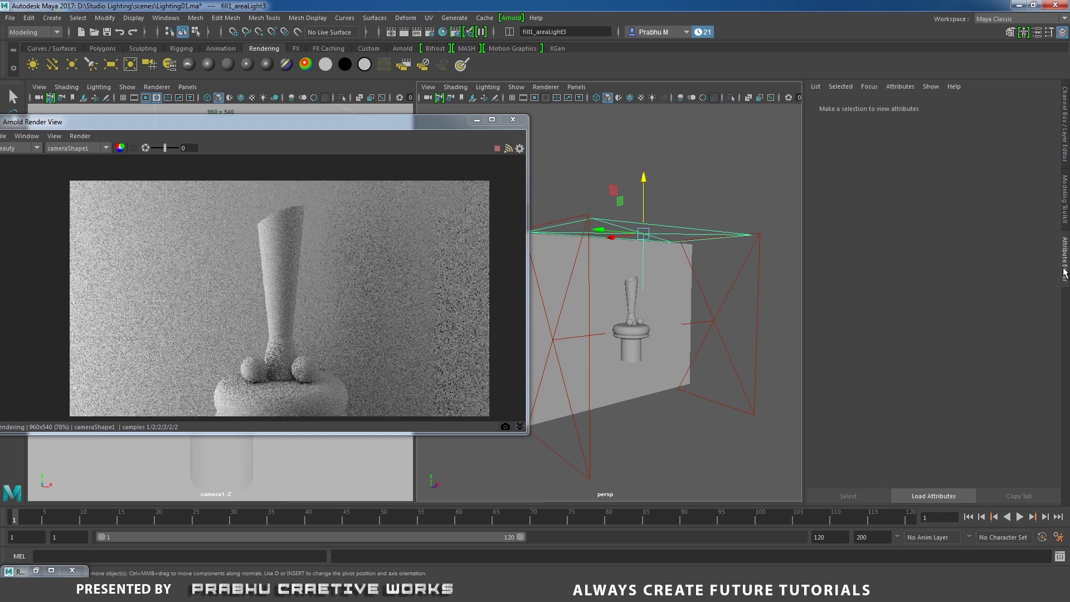
scroll(938, 333, down, 4)
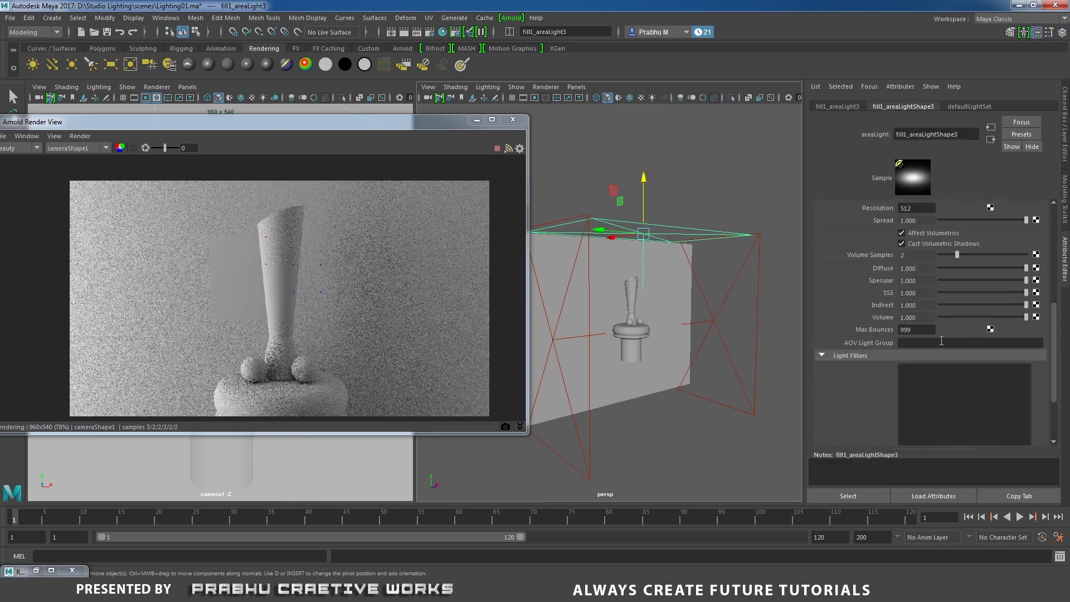
scroll(983, 302, up, 3)
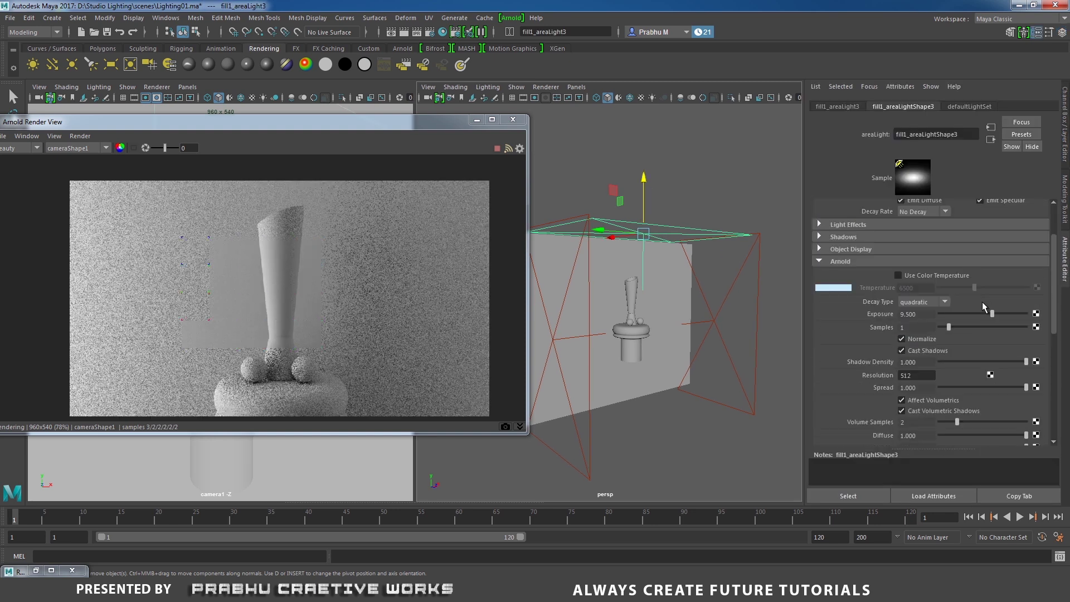
click(730, 188)
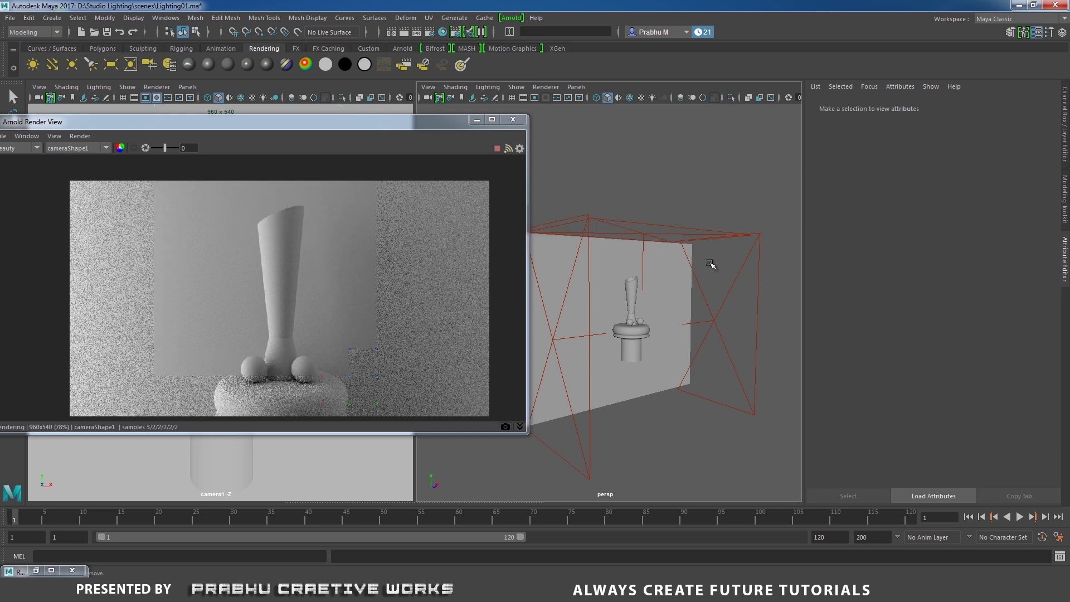
Assign a new Arnold aiStandard material to the Sphere_Glossy01 sphere beside the glass base.
scroll(688, 308, up, 8)
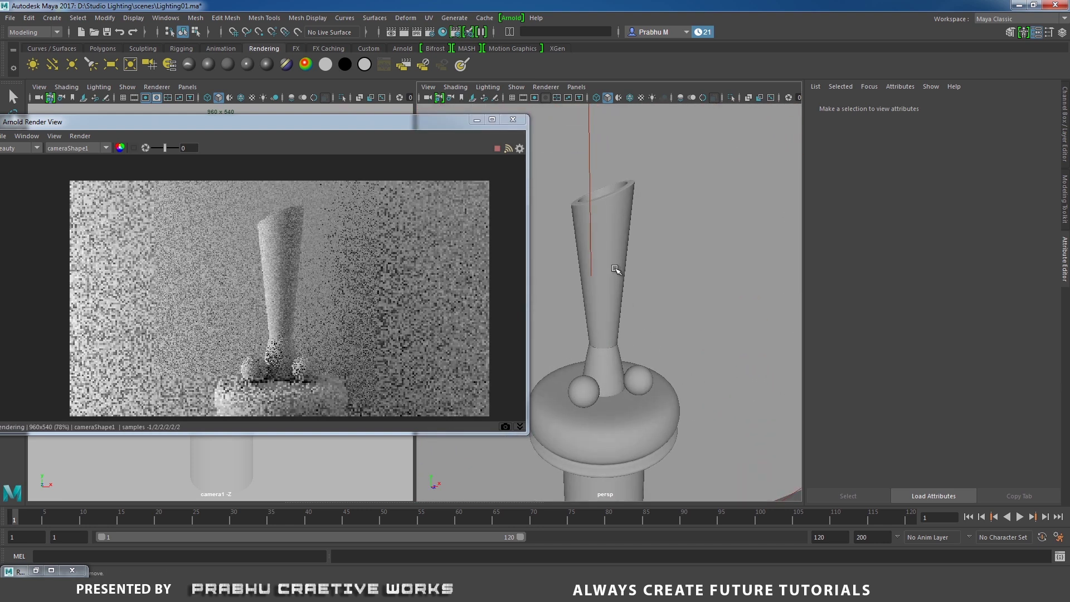
click(604, 282)
click(581, 408)
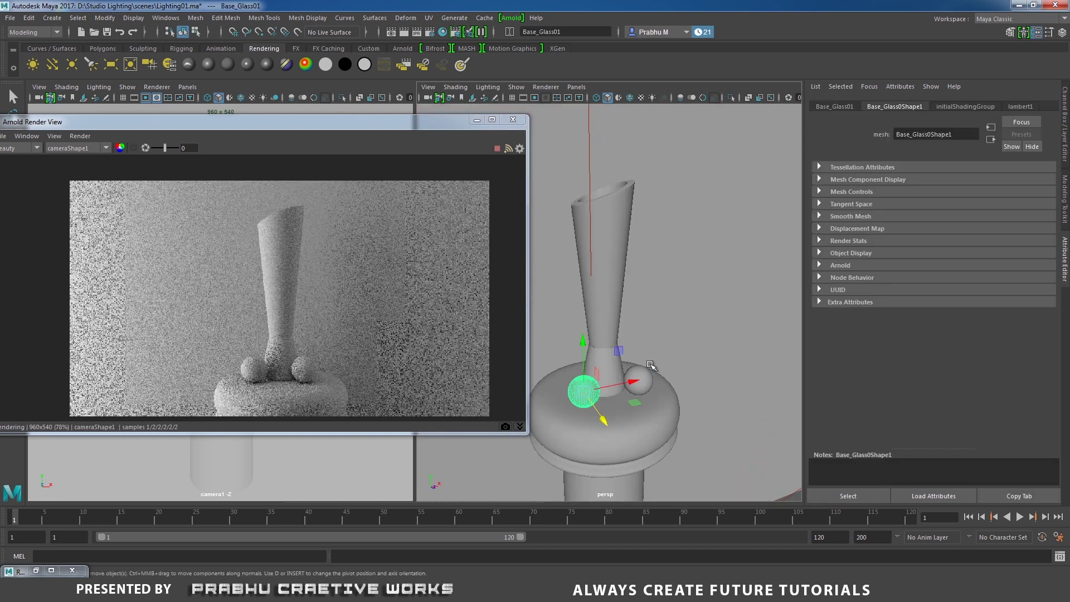
scroll(647, 356, up, 5)
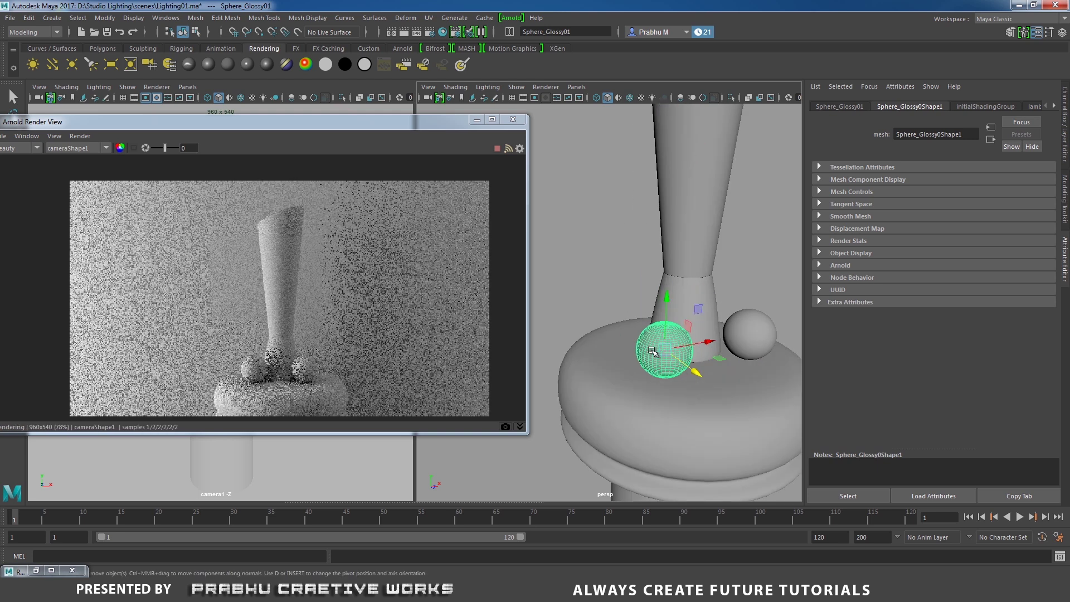
right_drag(657, 347, 659, 554)
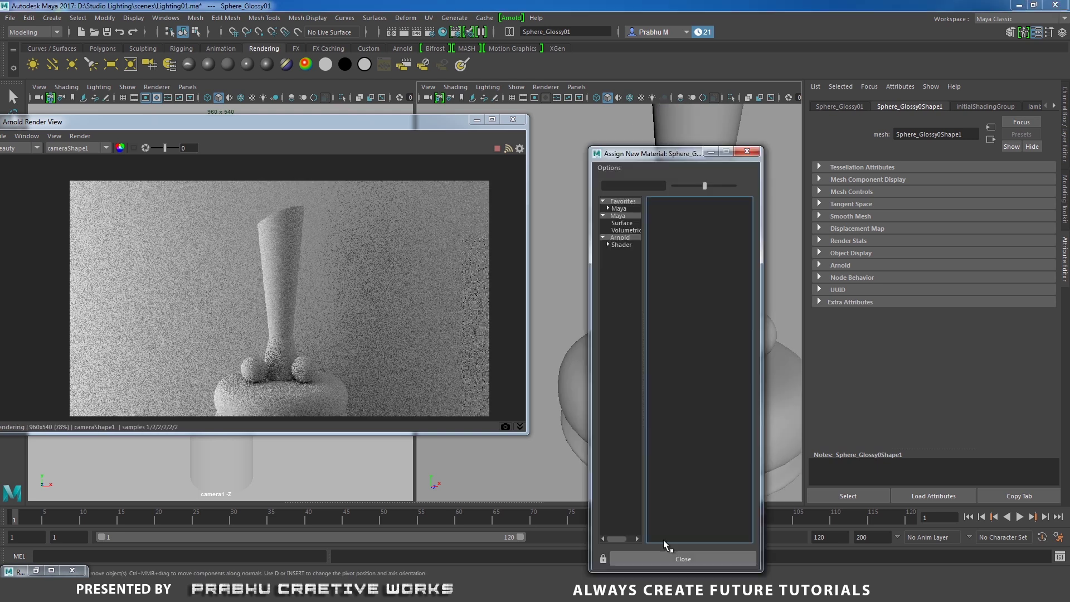
click(616, 239)
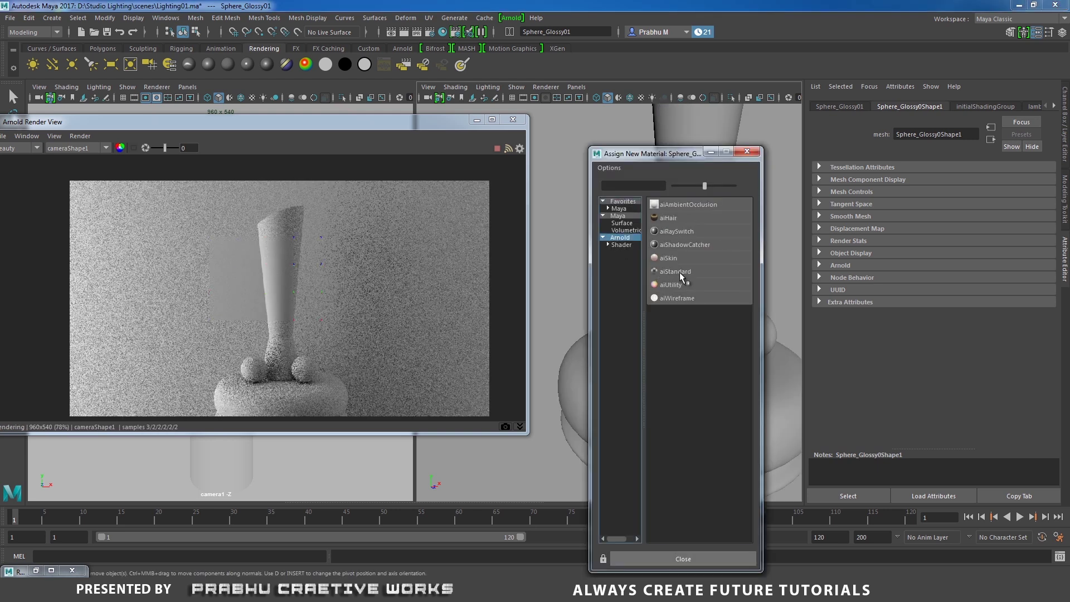
click(680, 272)
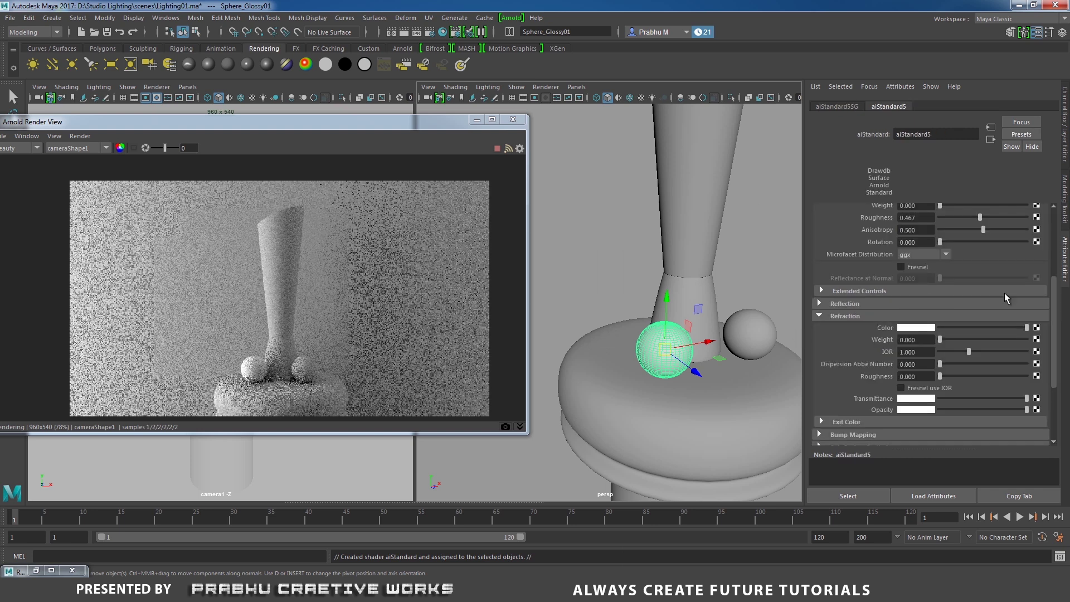
Darken the glossy sphere material's diffuse color to near black, with saturation 0 and value 0.022.
scroll(1055, 300, up, 2)
scroll(1055, 300, up, 3)
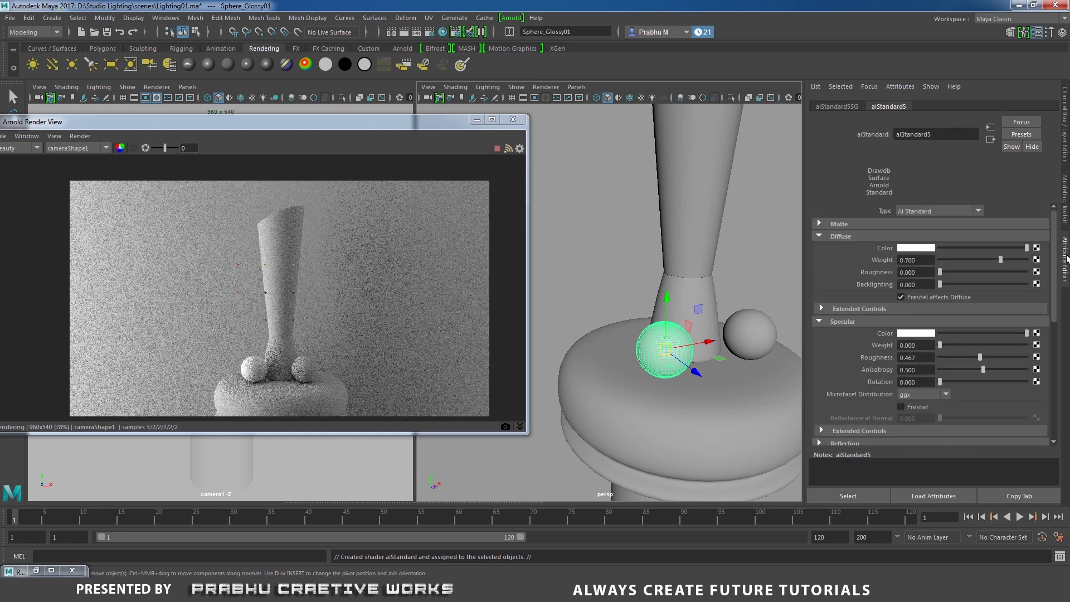
click(917, 249)
click(929, 249)
click(1008, 246)
drag(1008, 247, 984, 250)
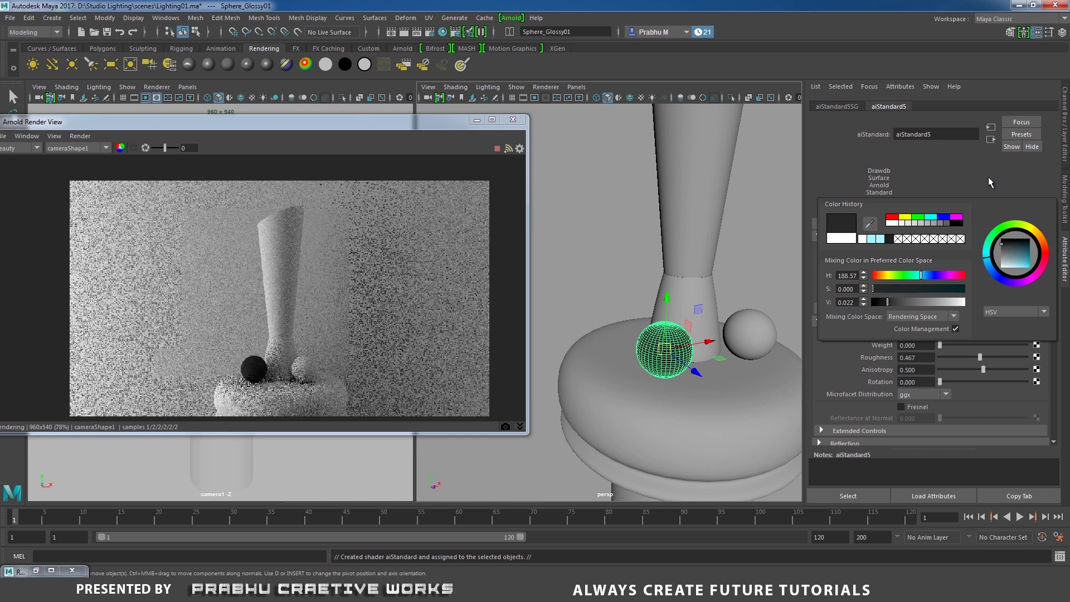
Try a specular weight of 0.2 on the glossy sphere's material, then settle on 0.1.
click(908, 345)
text(0.2)
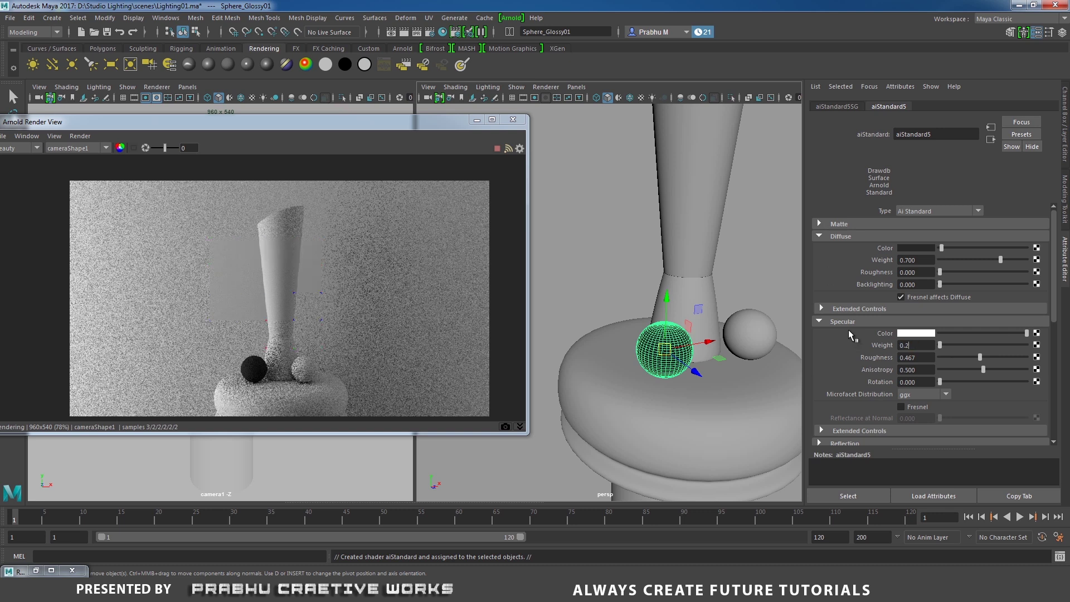
key(Return)
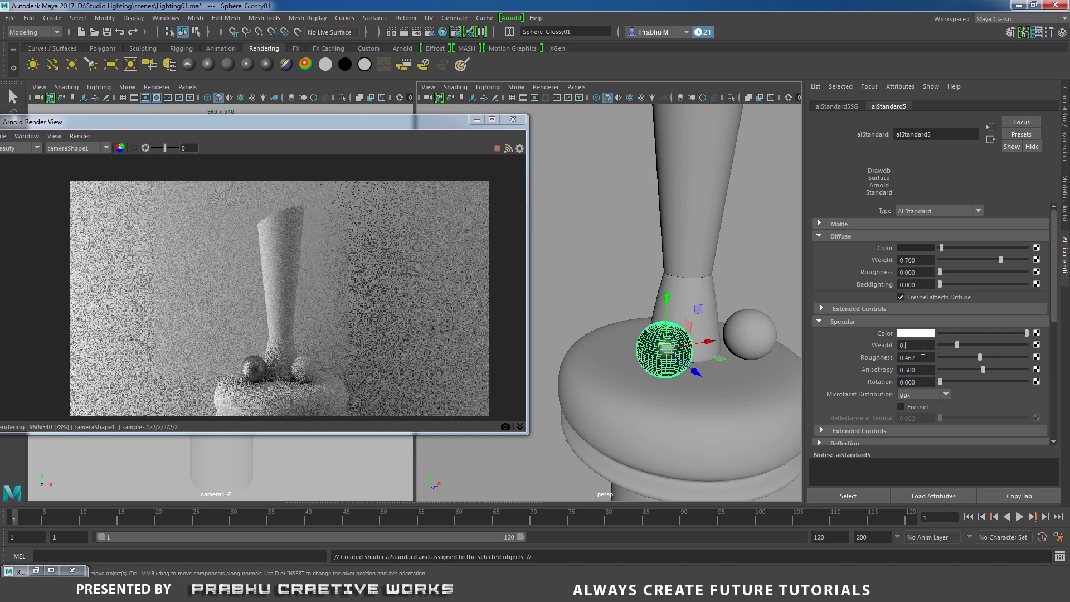
text(0.1)
key(Return)
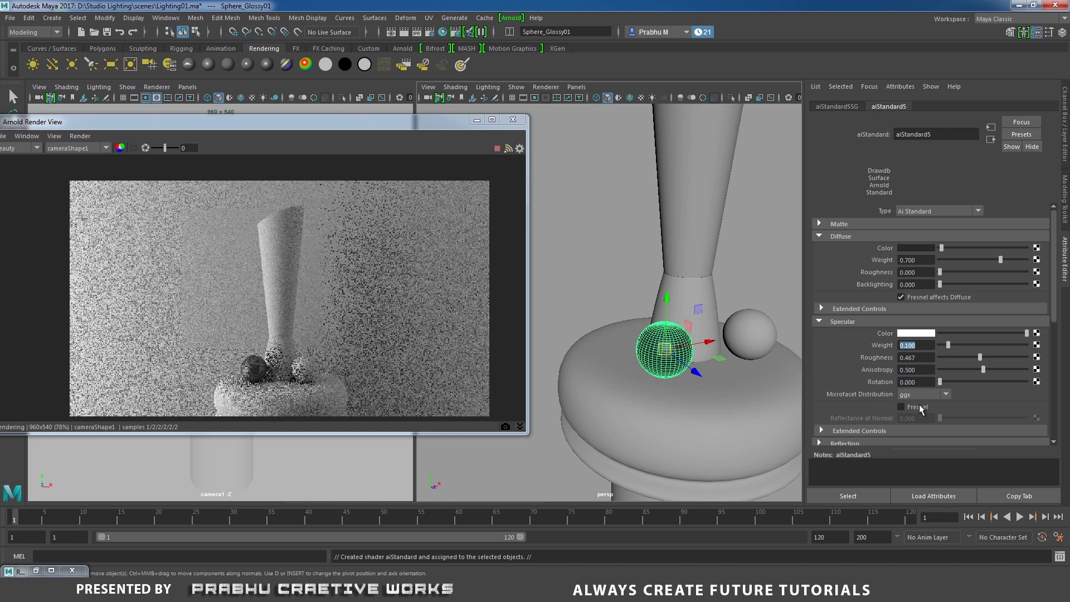
Set the glossy sphere material's specular roughness to 0.1 and inspect its reflections close up in the render.
click(909, 358)
text(0)
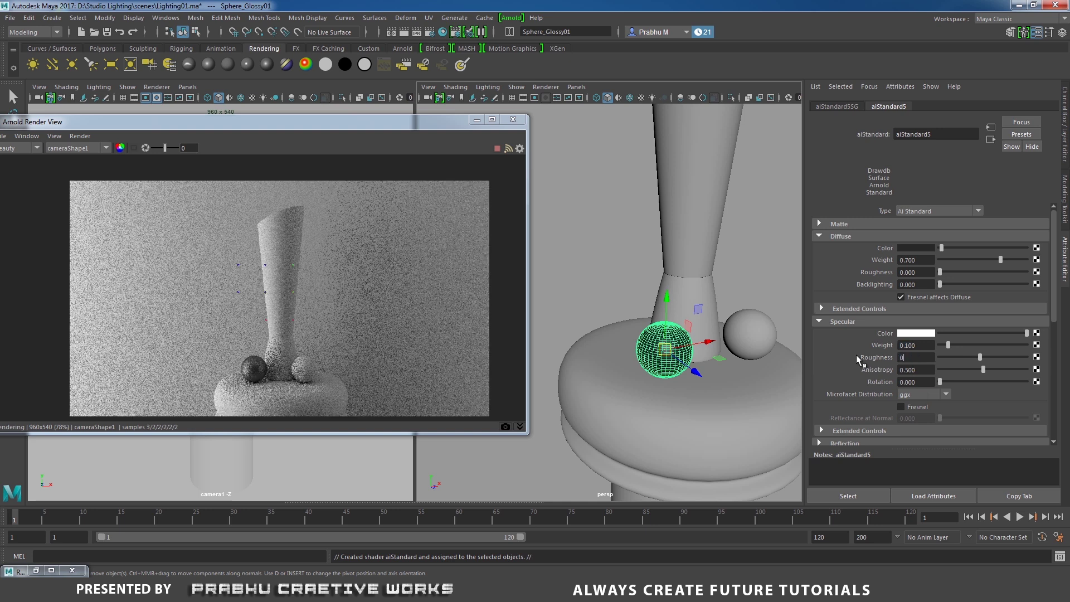
text(.1)
key(Return)
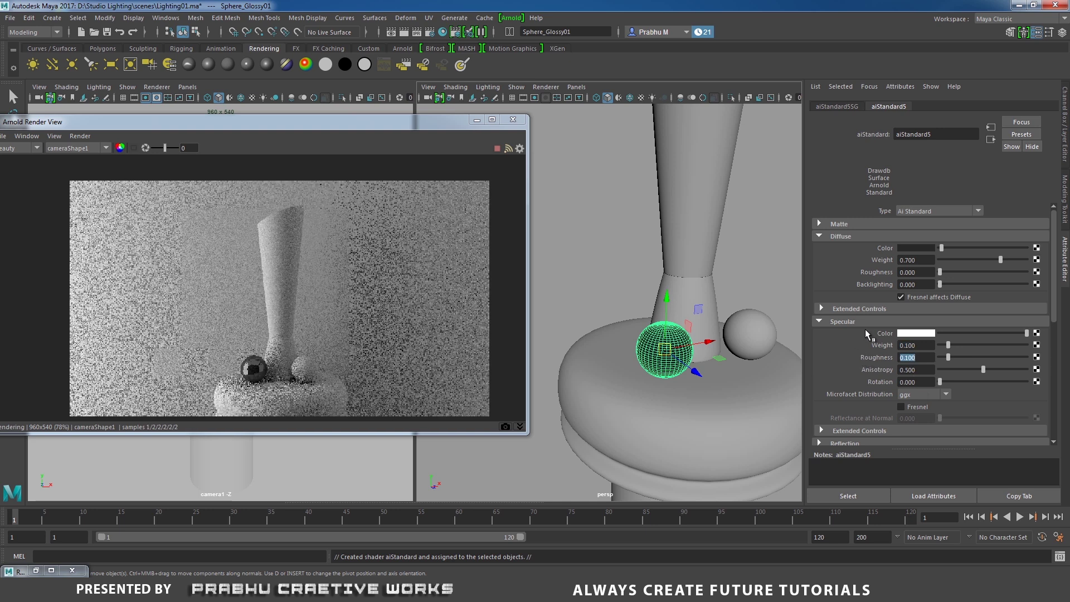
scroll(258, 363, up, 4)
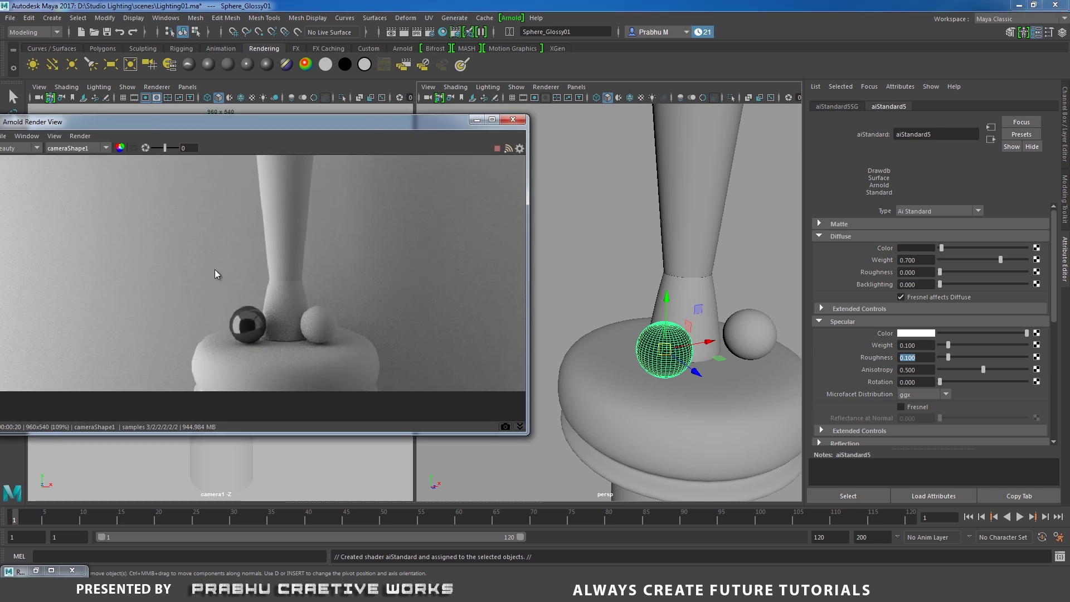
middle_drag(239, 336, 248, 284)
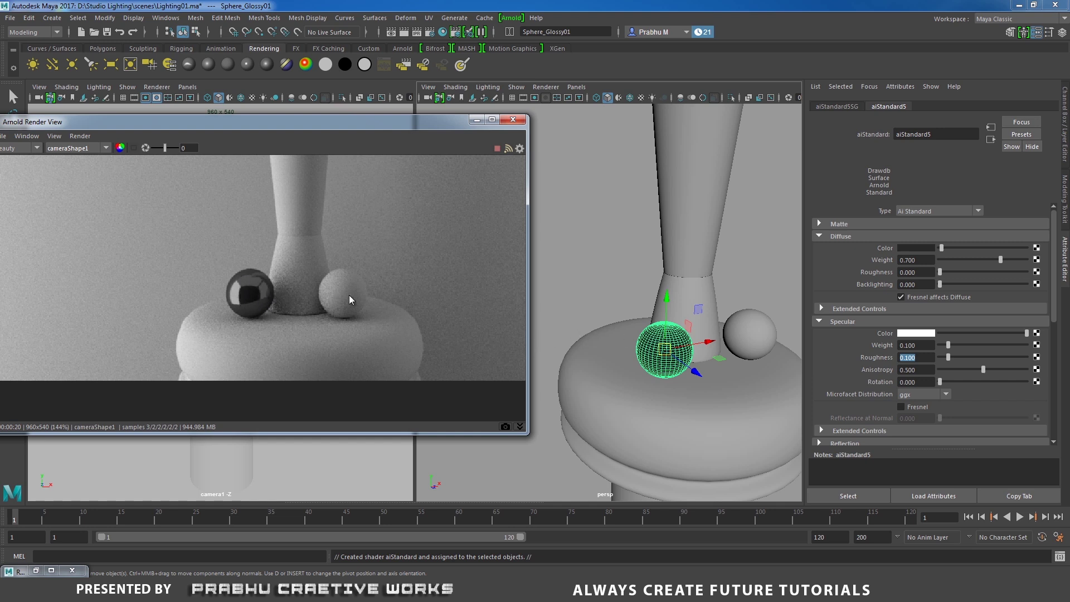
Assign a new Arnold aiStandard material to Sphere_Chrome01 and rename the material chrome_aiStandard6.
click(745, 340)
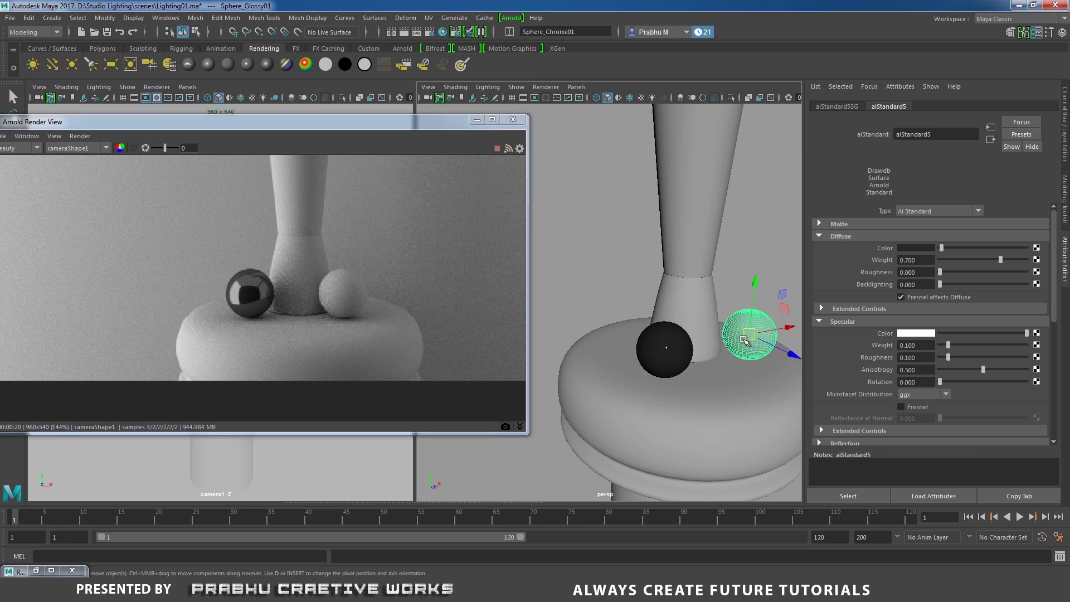
right_click(746, 347)
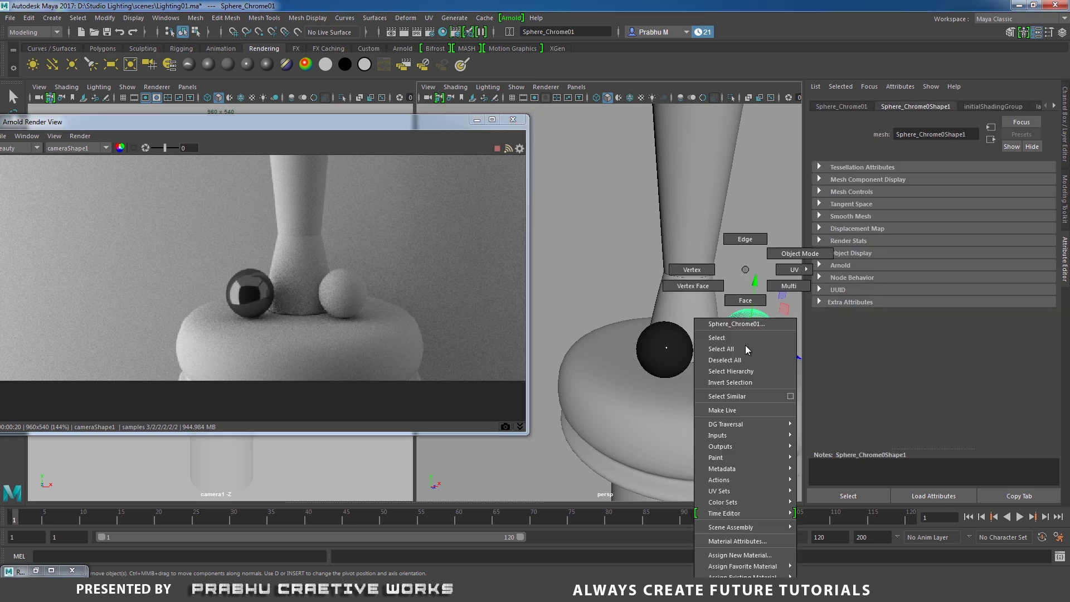
click(742, 554)
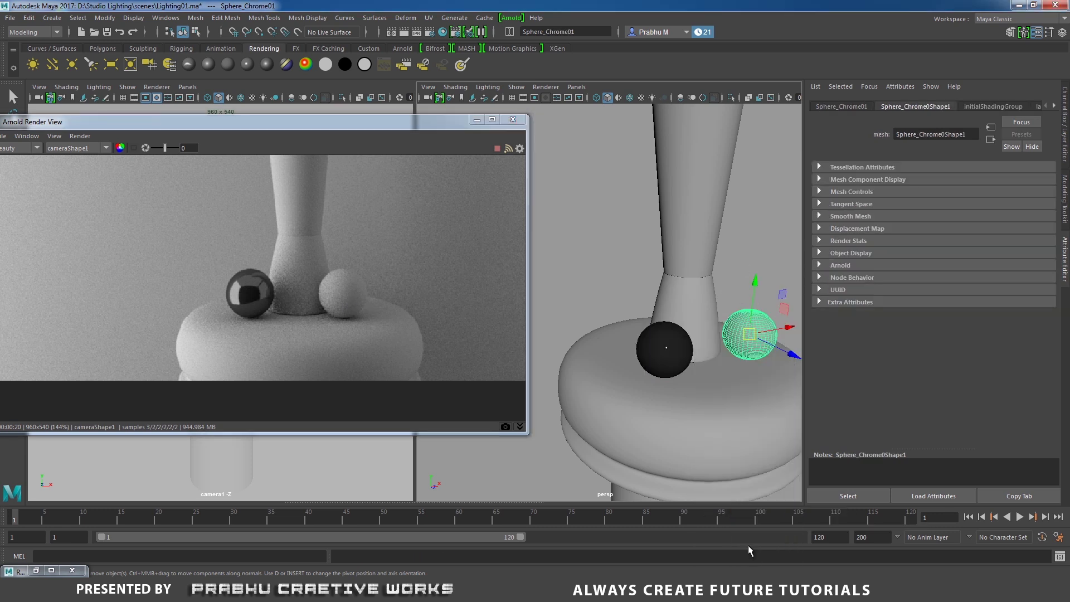
click(622, 238)
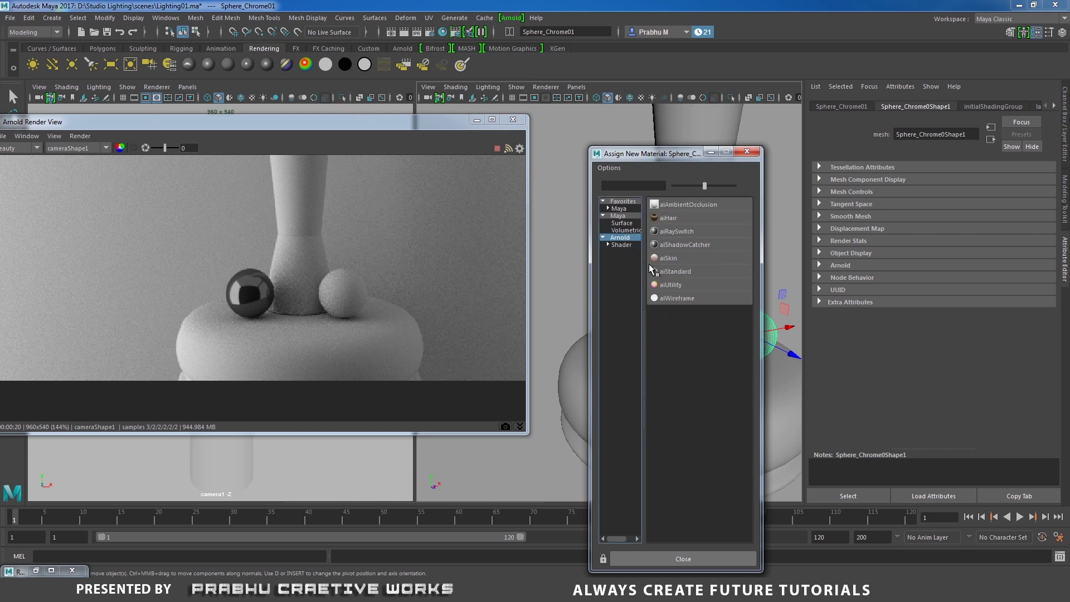
click(679, 275)
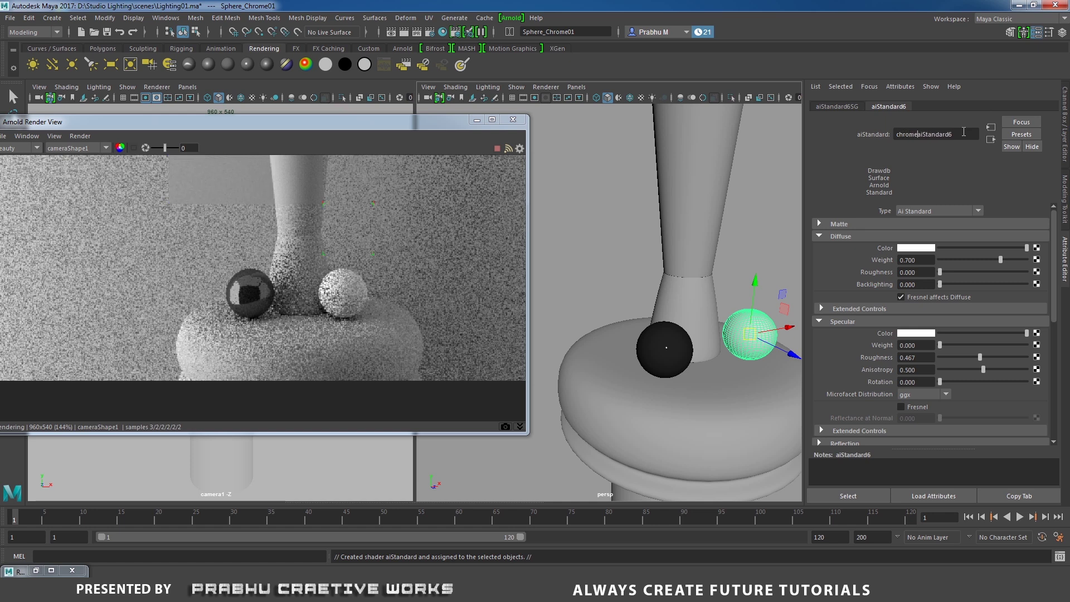
key(Return)
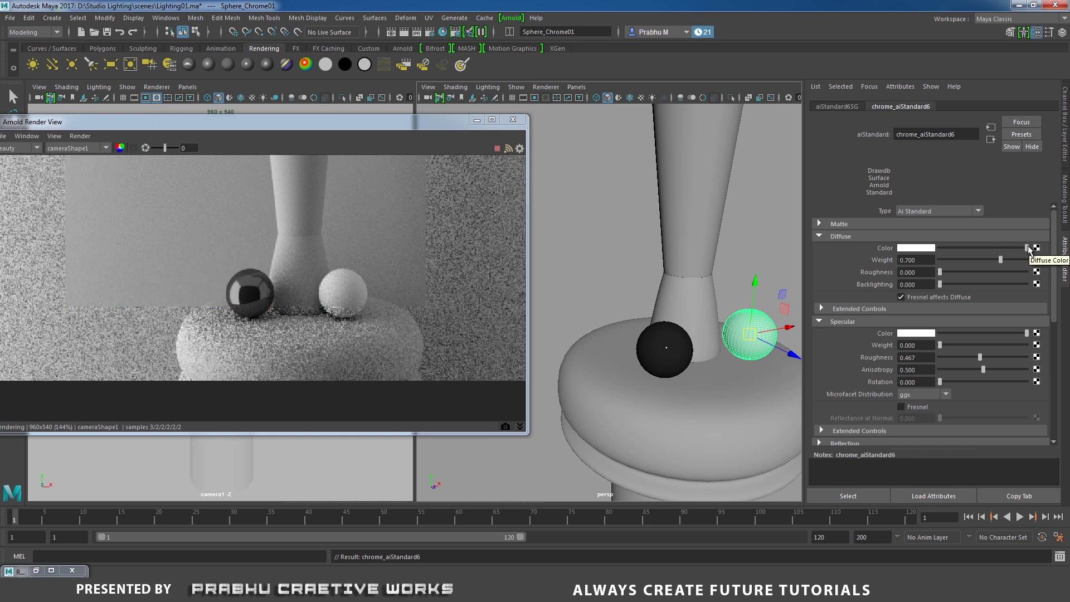
Set the chrome material's diffuse color to black, its diffuse weight to 0 and its specular weight to 1.
drag(1029, 249, 858, 256)
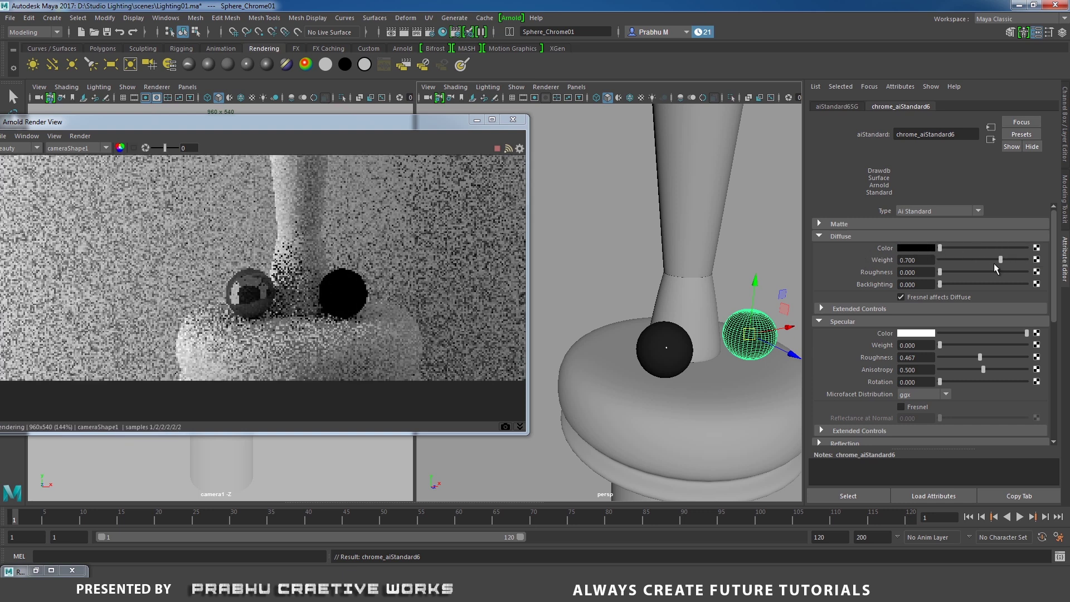
drag(1001, 259, 867, 260)
click(926, 345)
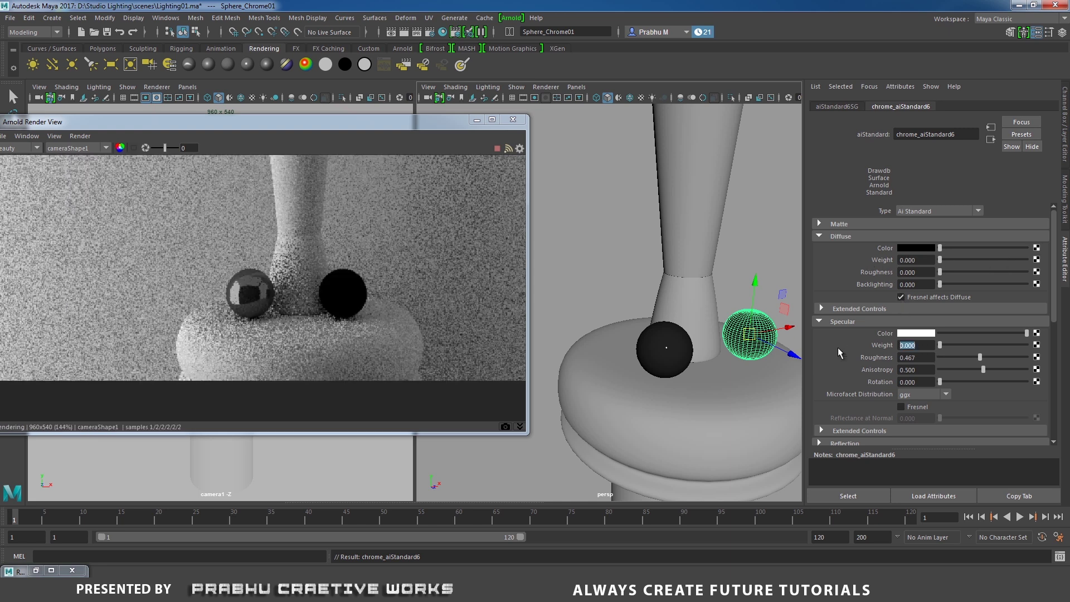
text(1)
key(Return)
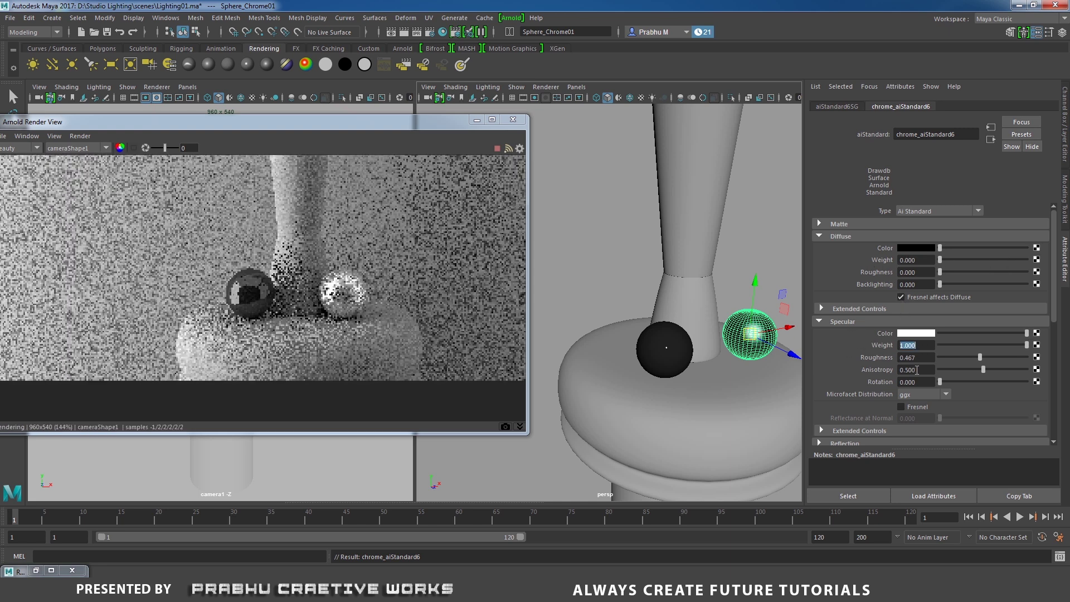
Set the chrome material's specular roughness to 0 and inspect both spheres' reflections close up in the render.
click(926, 357)
text(0)
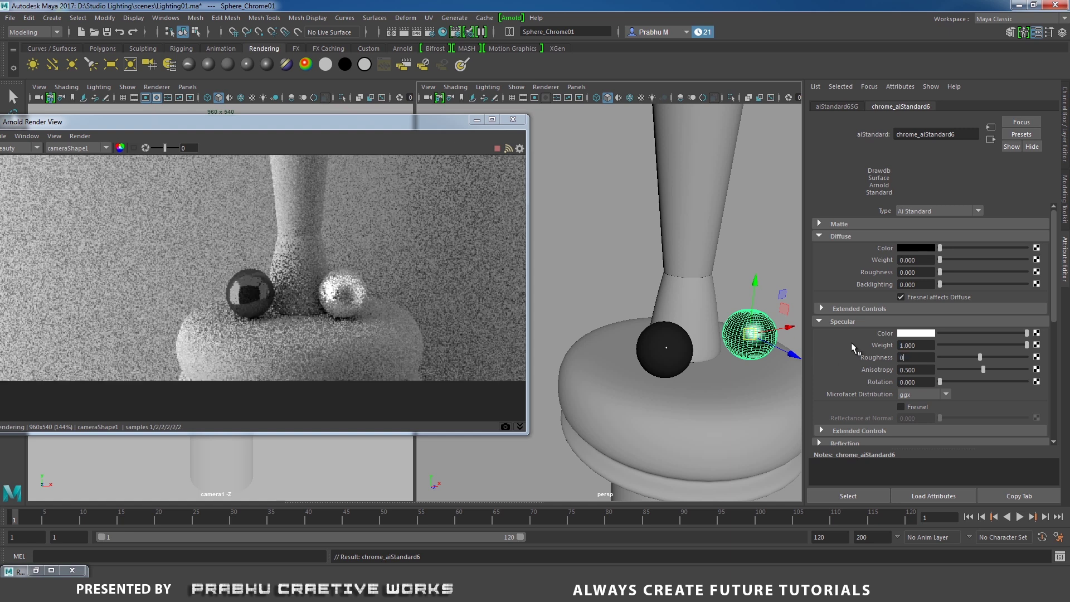
key(BackSpace)
key(BackSpace)
key(Return)
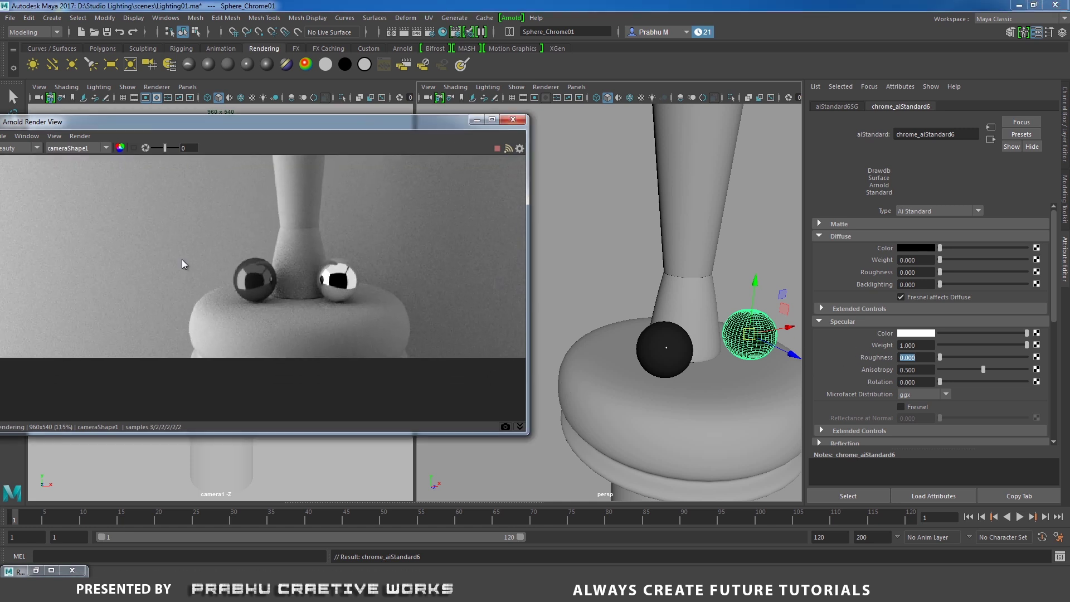
scroll(356, 228, down, 2)
alt+middle_drag(356, 228, 381, 295)
scroll(340, 324, up, 4)
scroll(329, 299, up, 1)
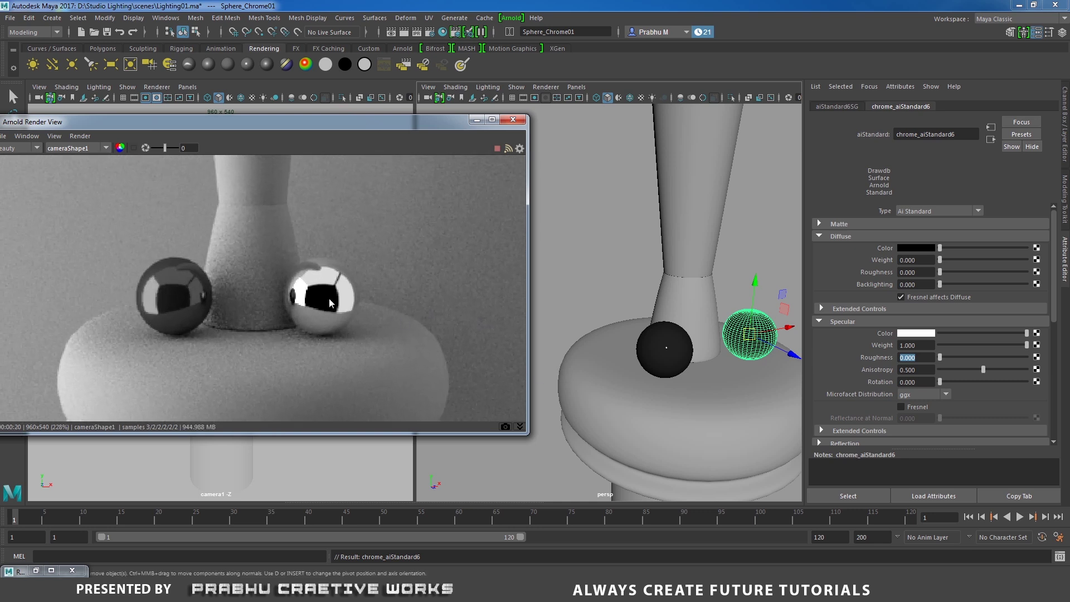
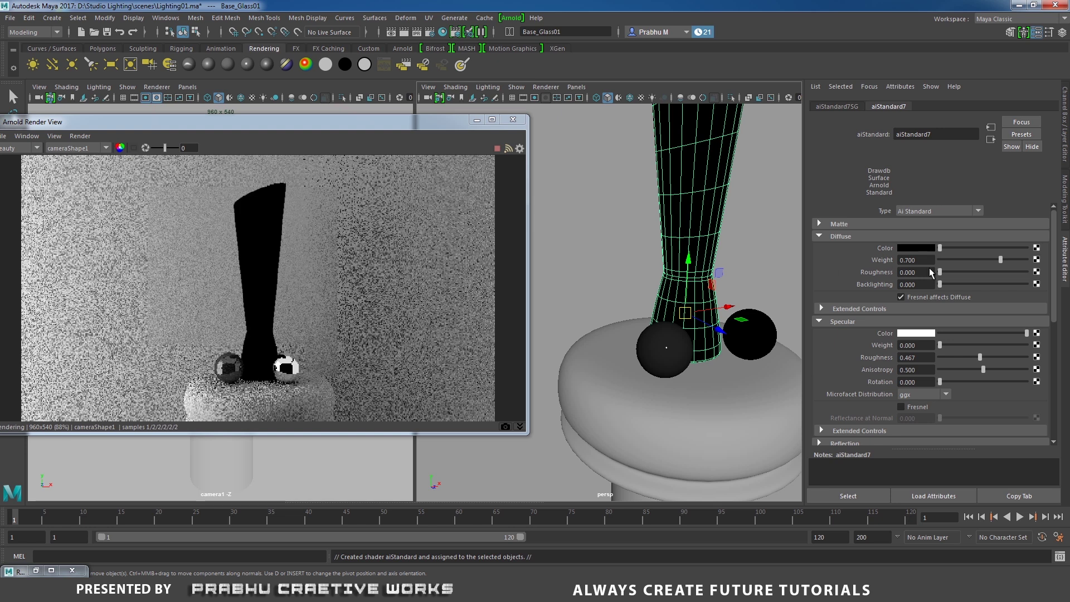
Set the glass material's diffuse weight to 0, specular weight to 1 and specular roughness to 0.
drag(1001, 259, 907, 261)
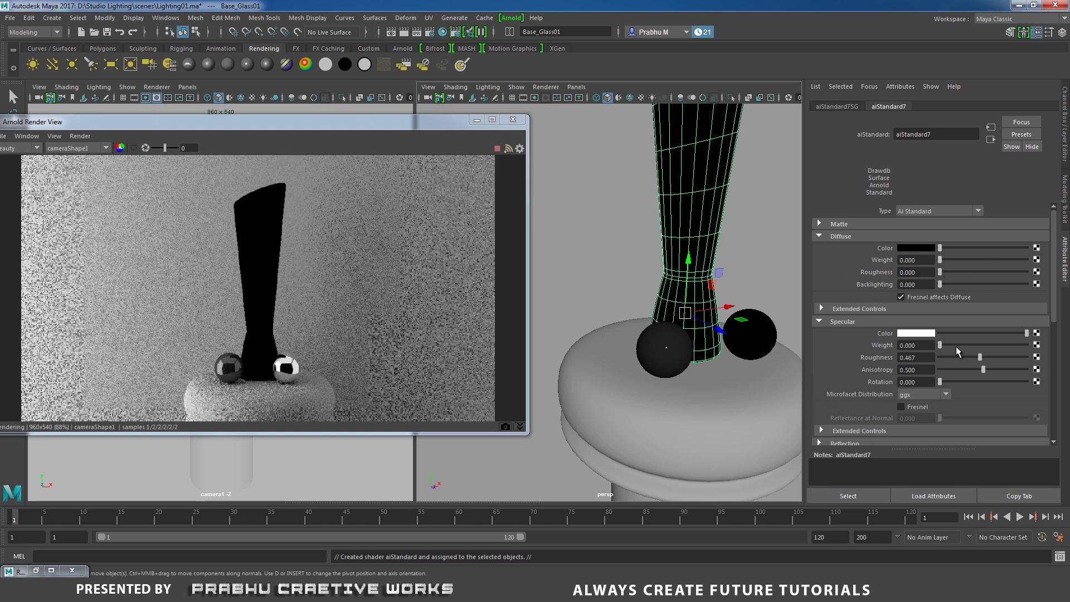
drag(941, 344, 1069, 334)
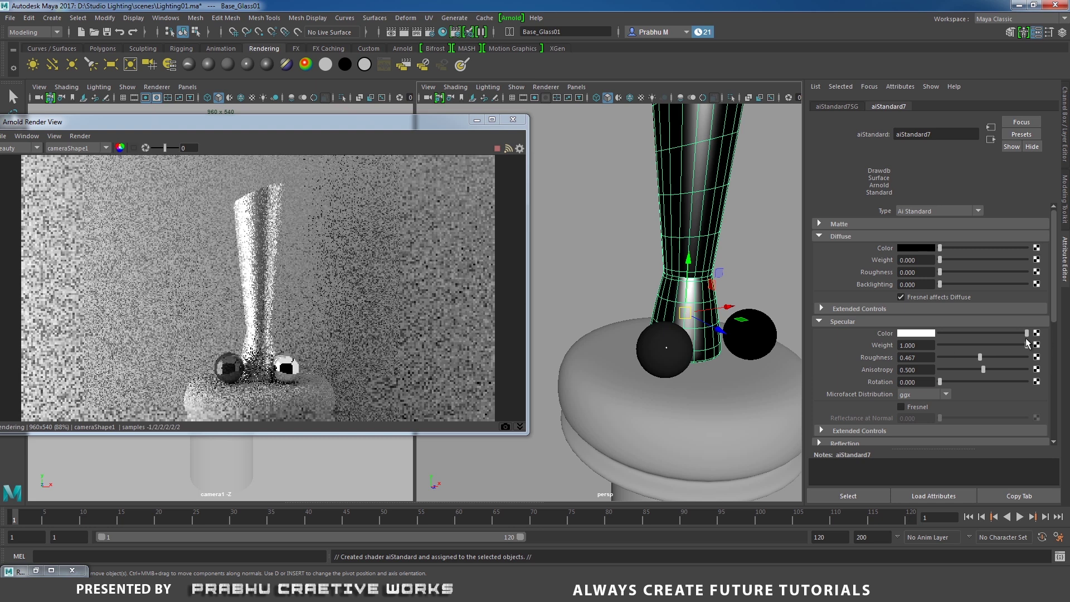
drag(920, 357, 894, 360)
text(0)
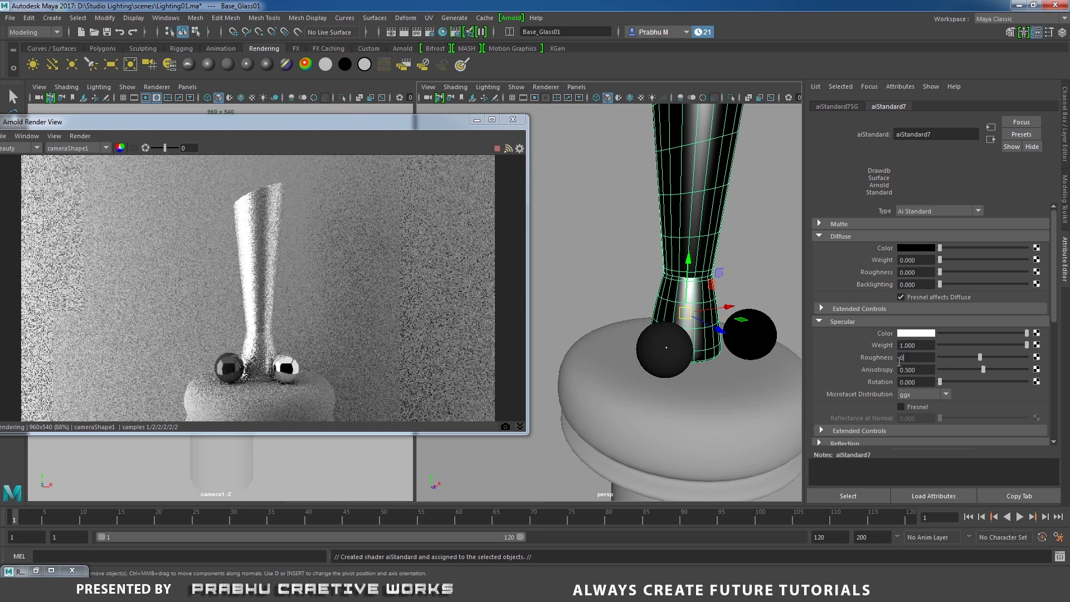
key(Return)
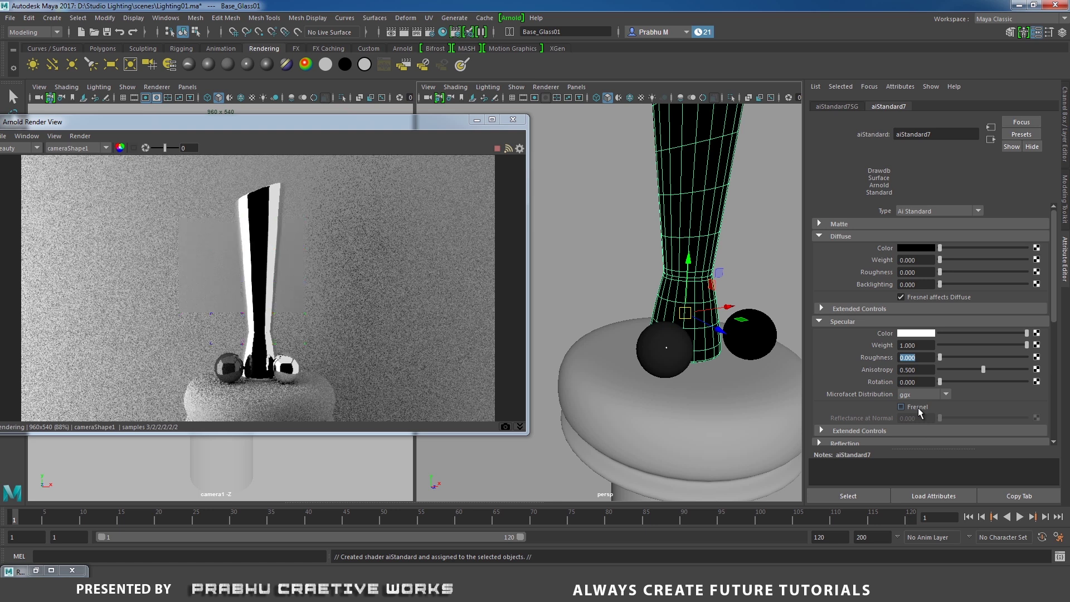
Enable Fresnel on the glass material's specular component and set its reflectance at normal to 0.1.
click(902, 407)
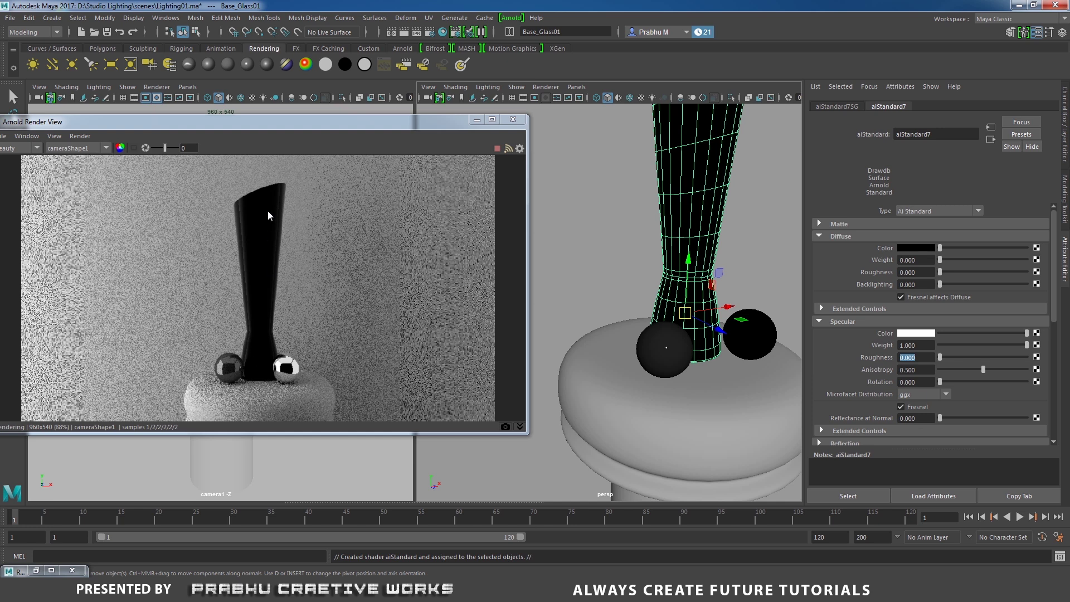
click(907, 418)
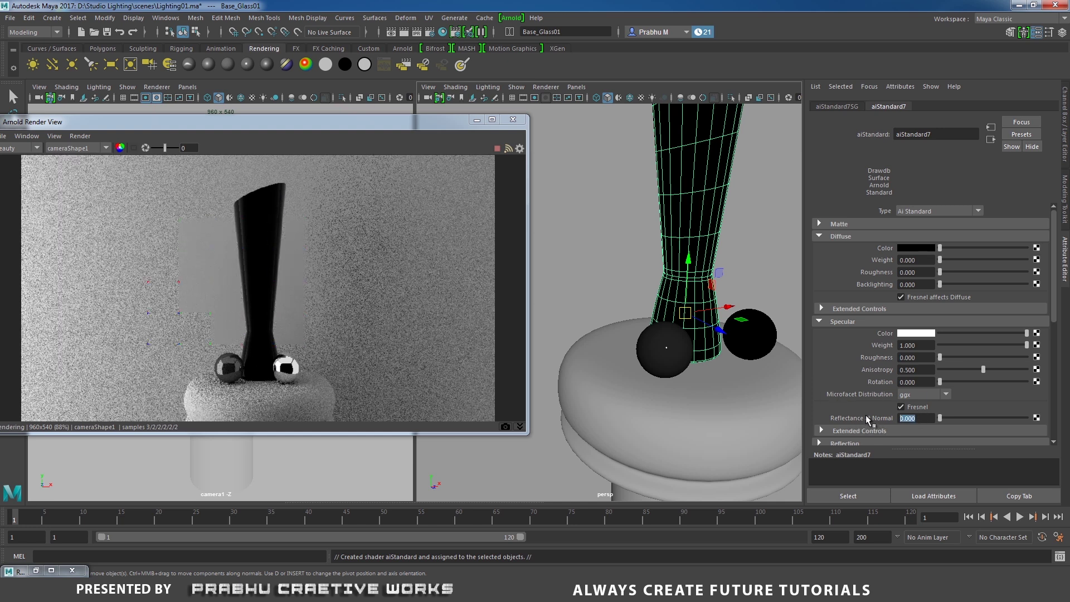
text(0.1)
key(Return)
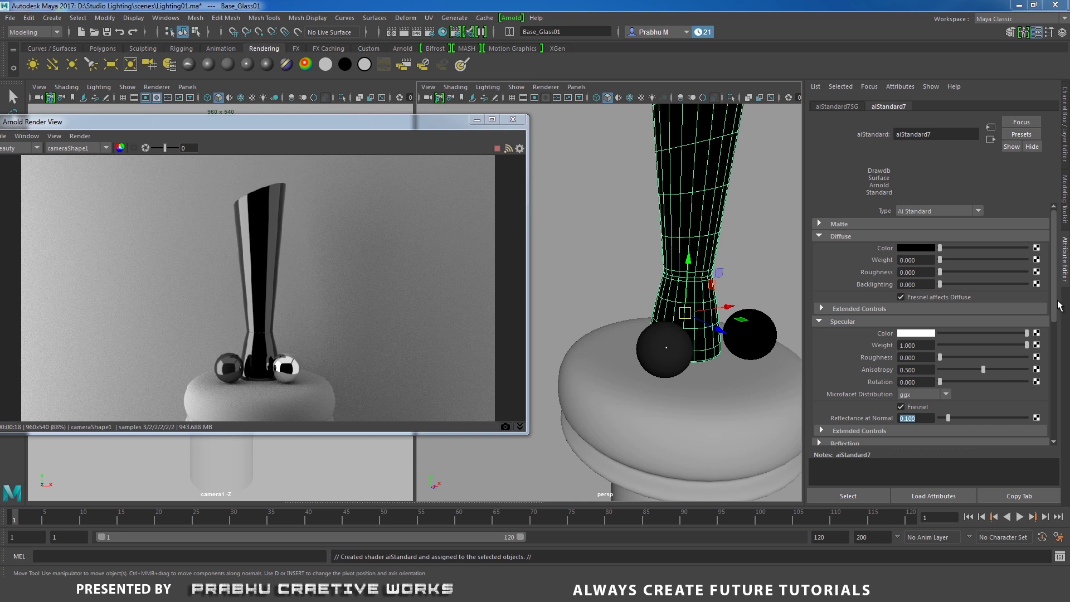
Set the glass material's refraction weight to 1 and its IOR to 1.5.
drag(1056, 310, 1057, 383)
click(841, 292)
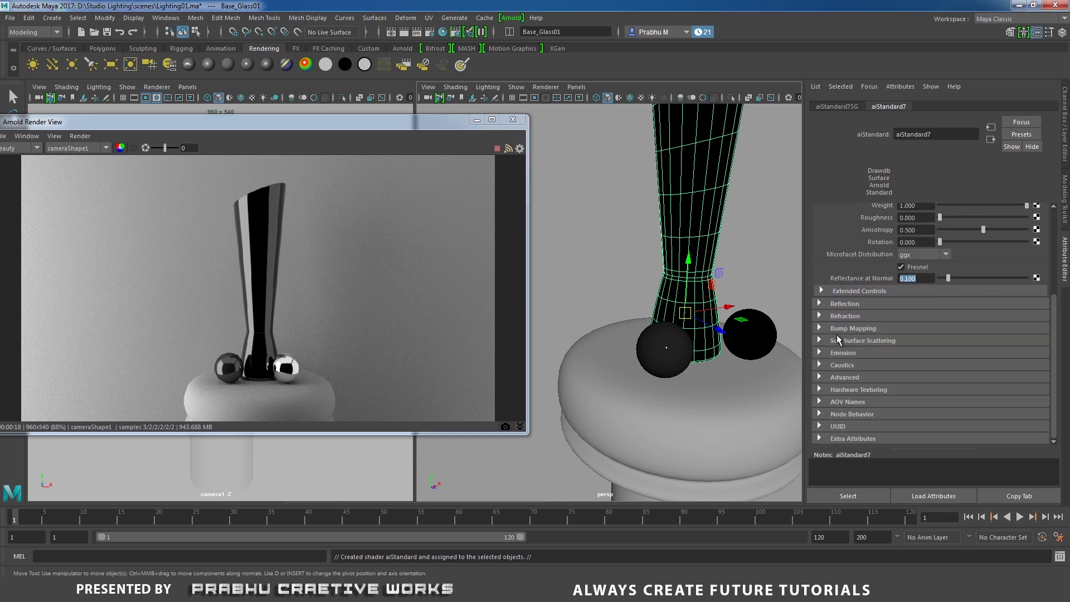
click(845, 316)
key(Tab)
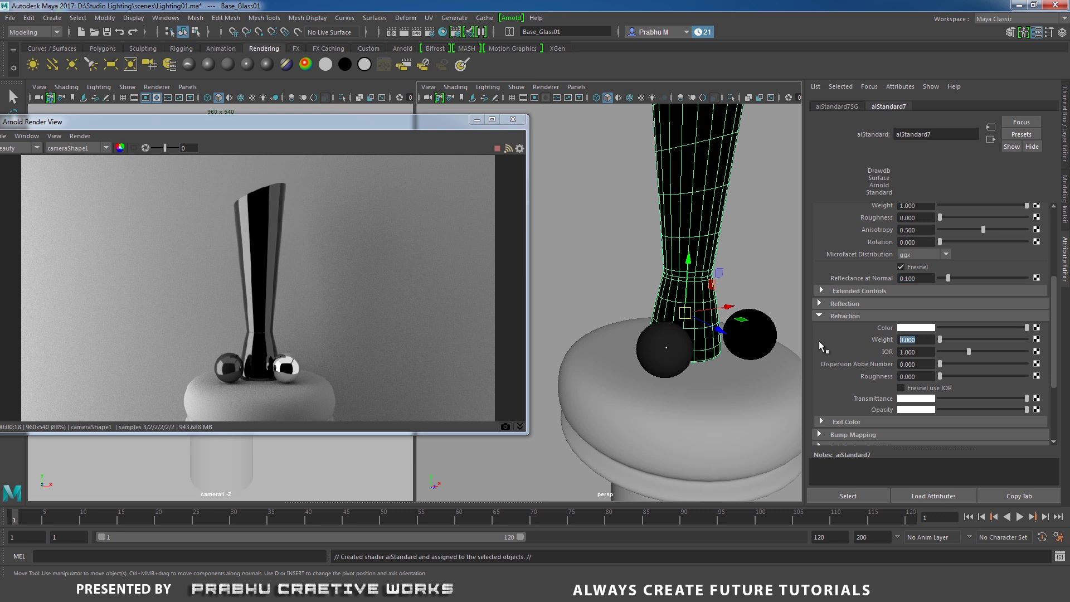
text(1)
key(Return)
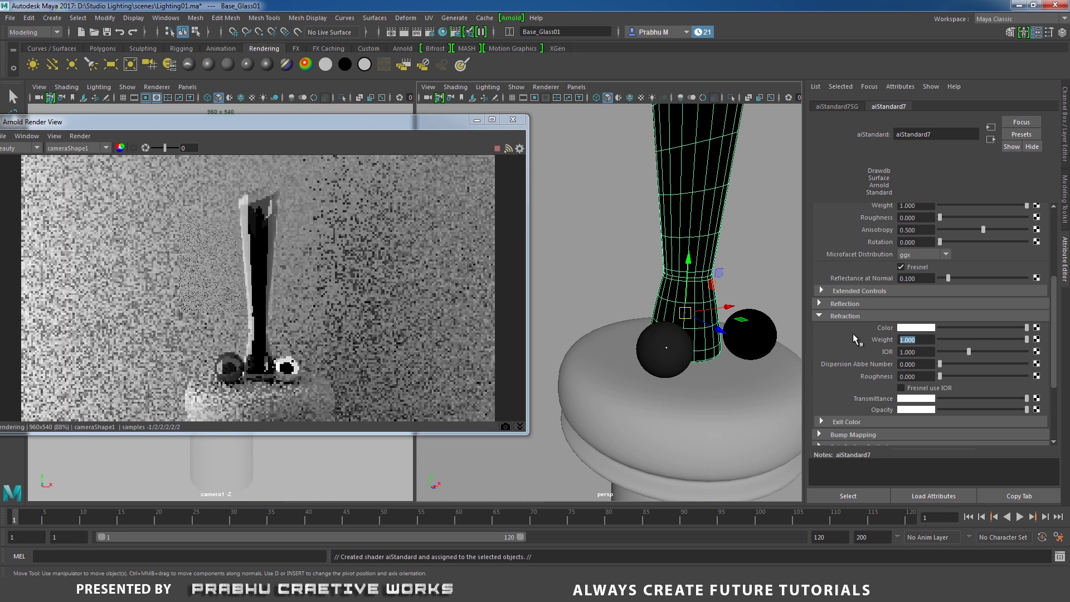
key(Tab)
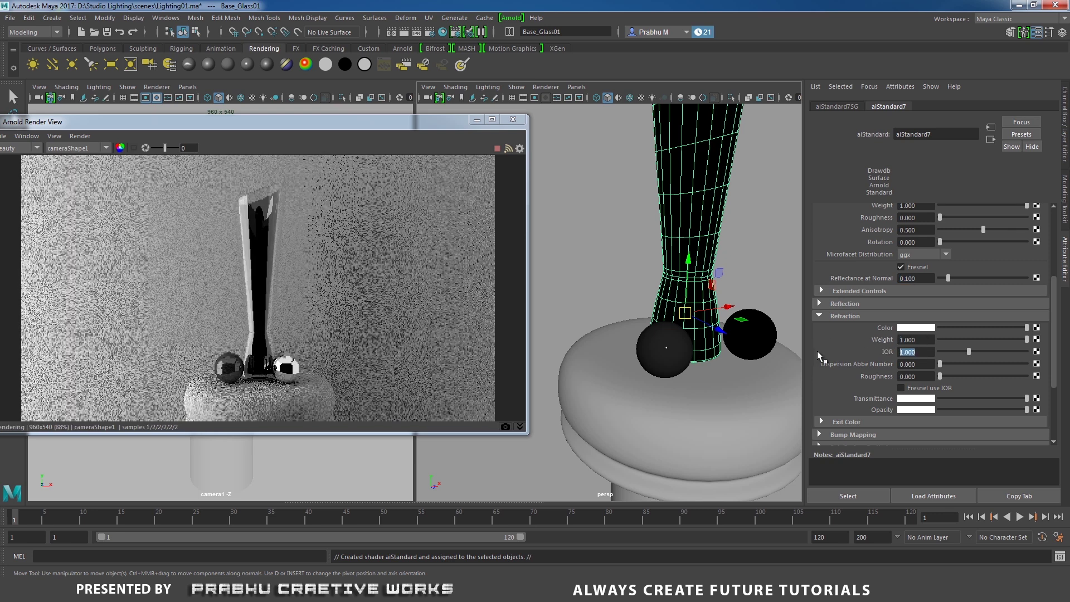
text(1.5)
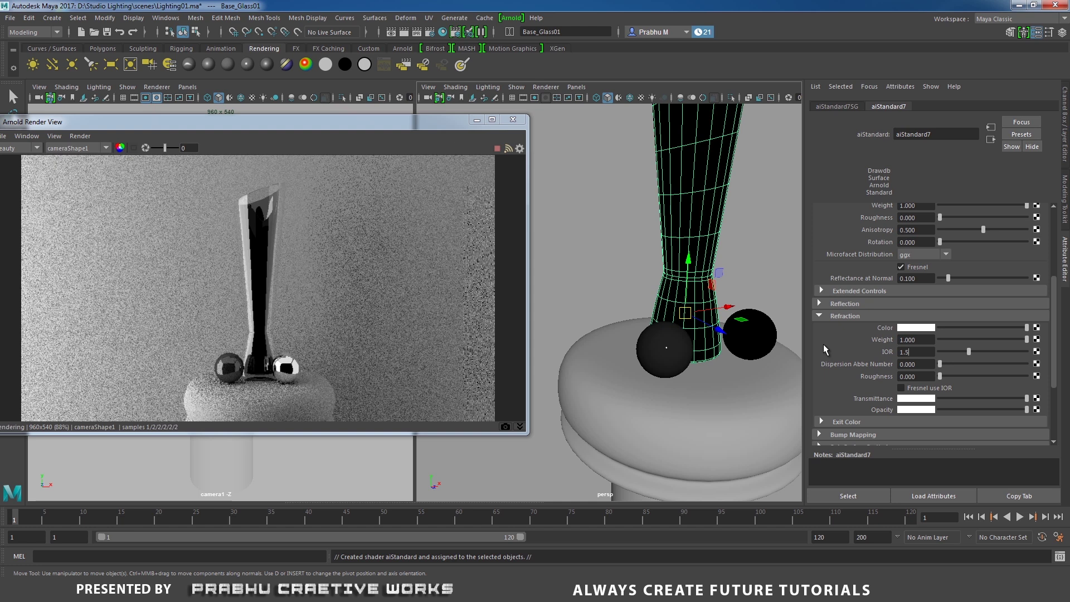
key(Return)
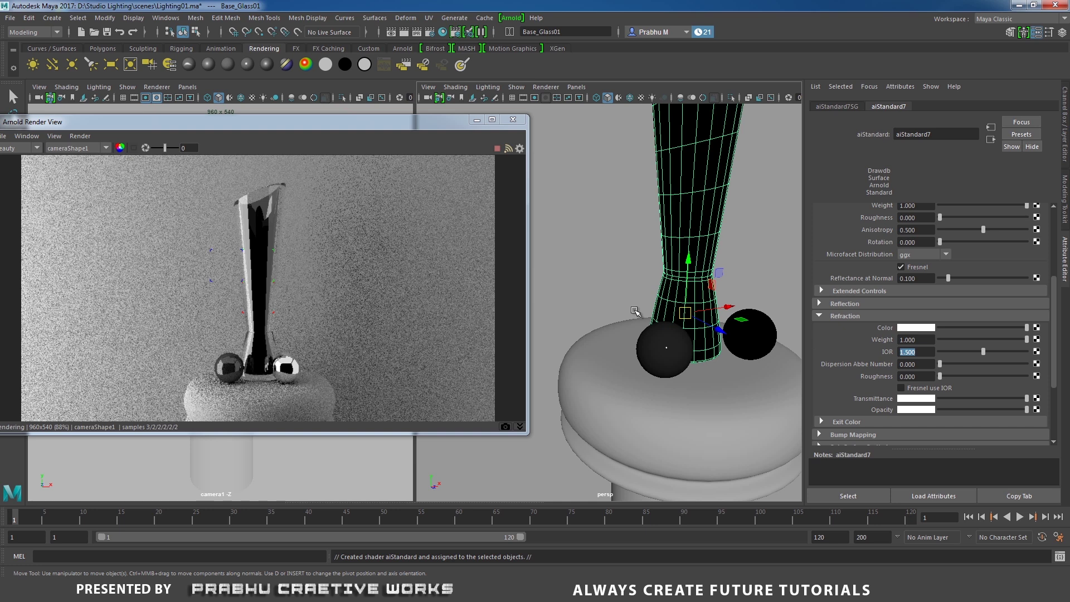
Tint the glass material's refraction transmittance light cyan, with hue 188.76, saturation about 0.686 and value 1.
click(909, 399)
click(928, 398)
click(1007, 422)
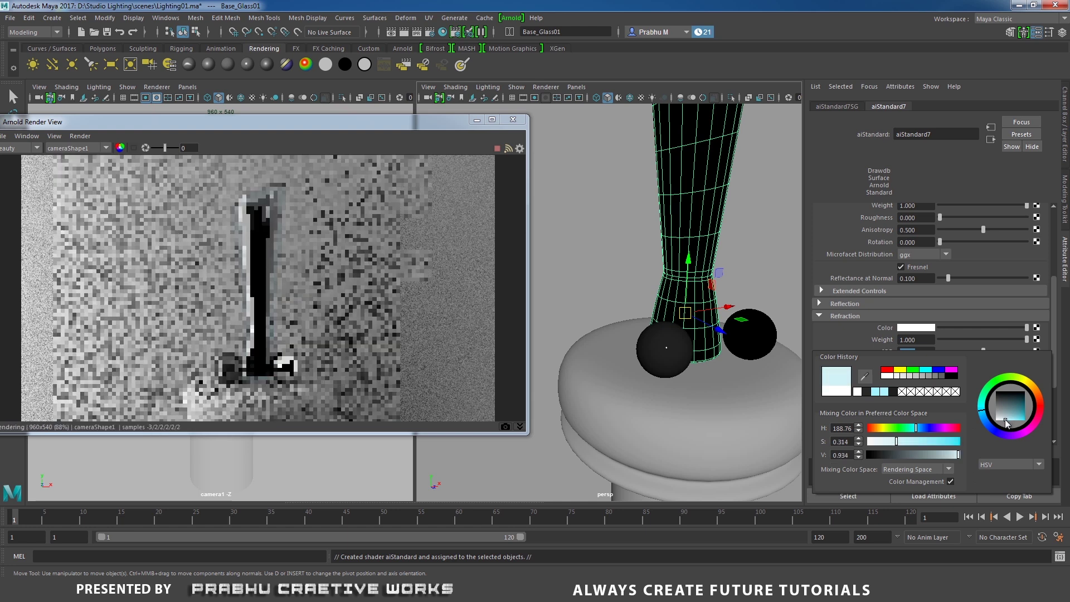
click(1013, 428)
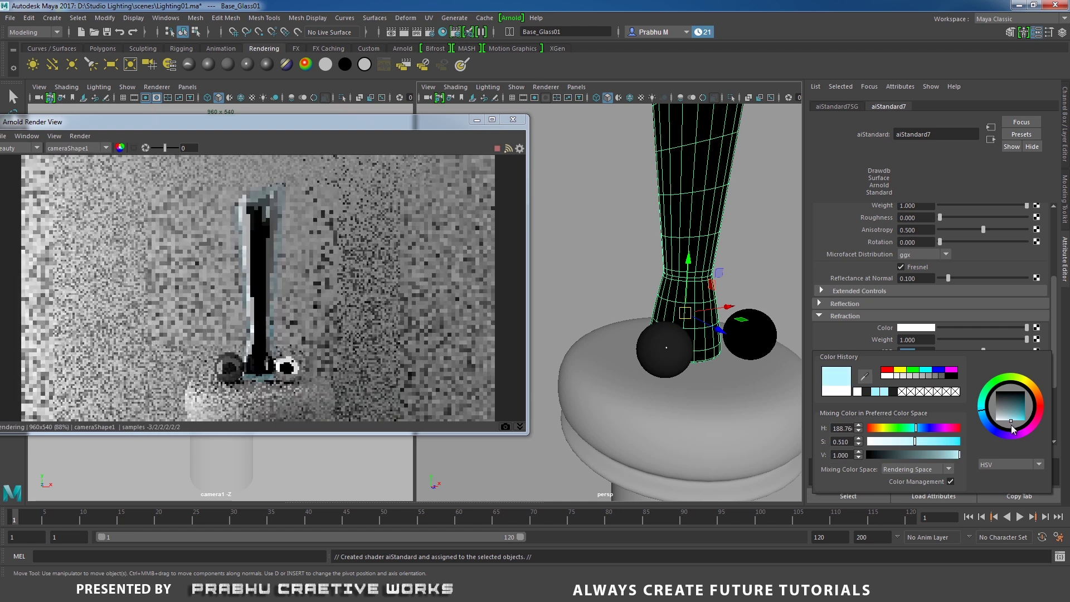
click(1016, 428)
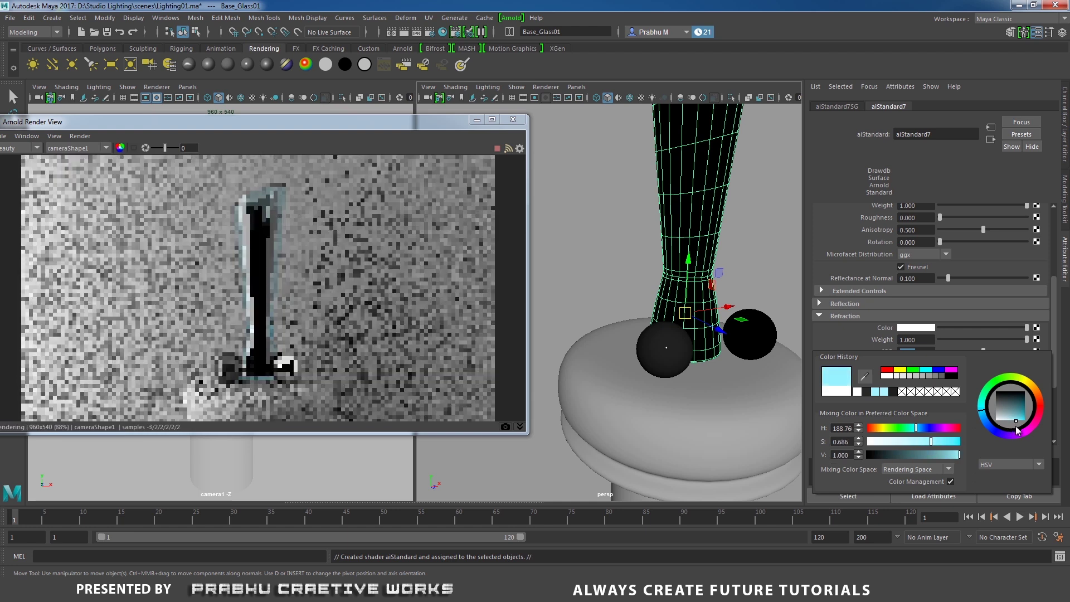
click(1016, 427)
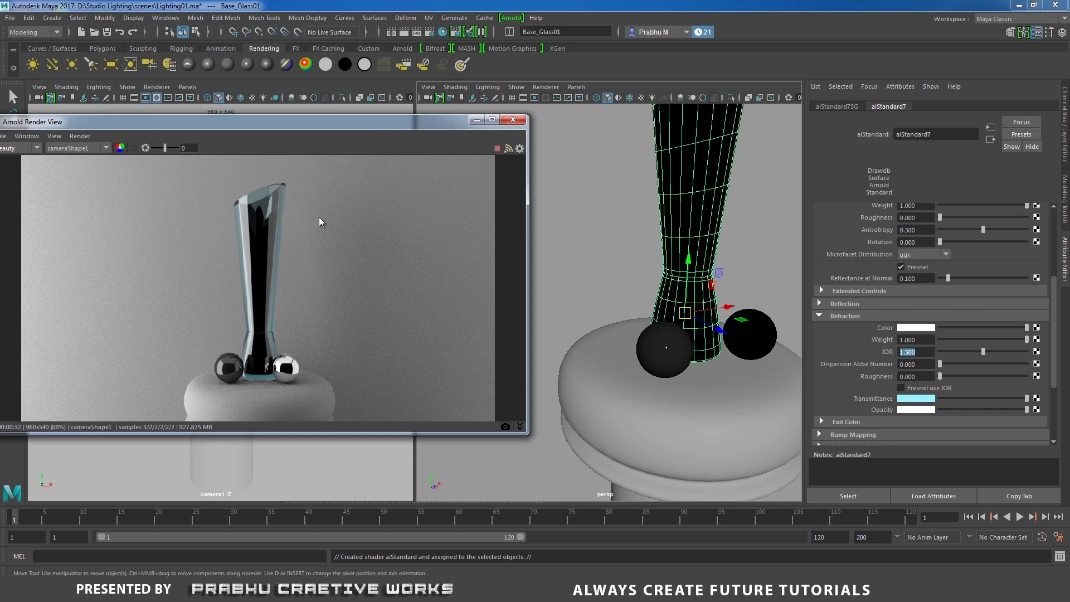
Store a snapshot of the current render and set the Arnold ray depth for refraction to 5 in the render settings.
click(506, 427)
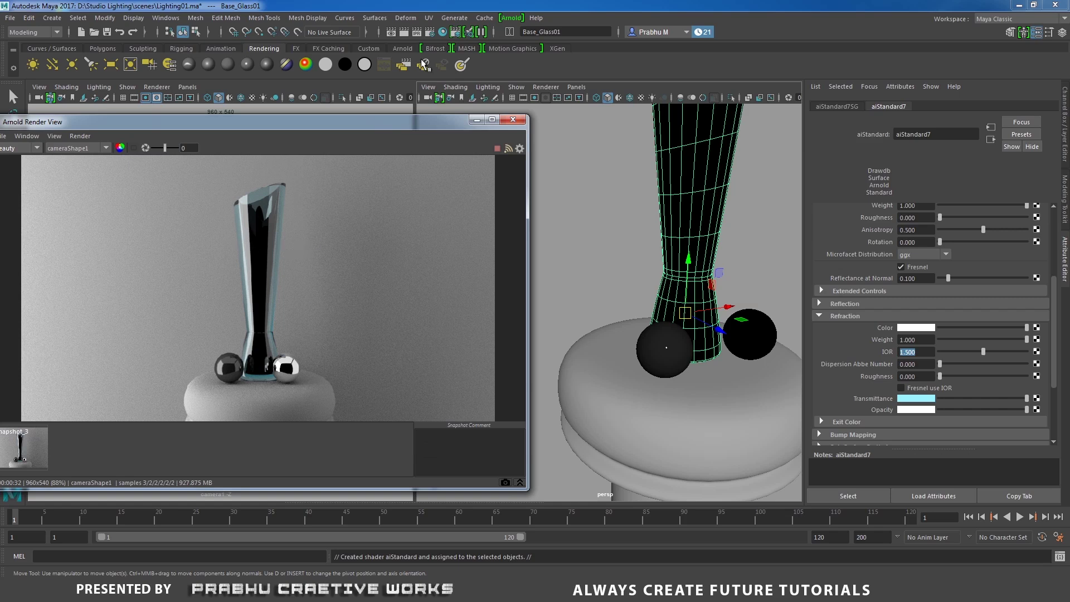
click(430, 31)
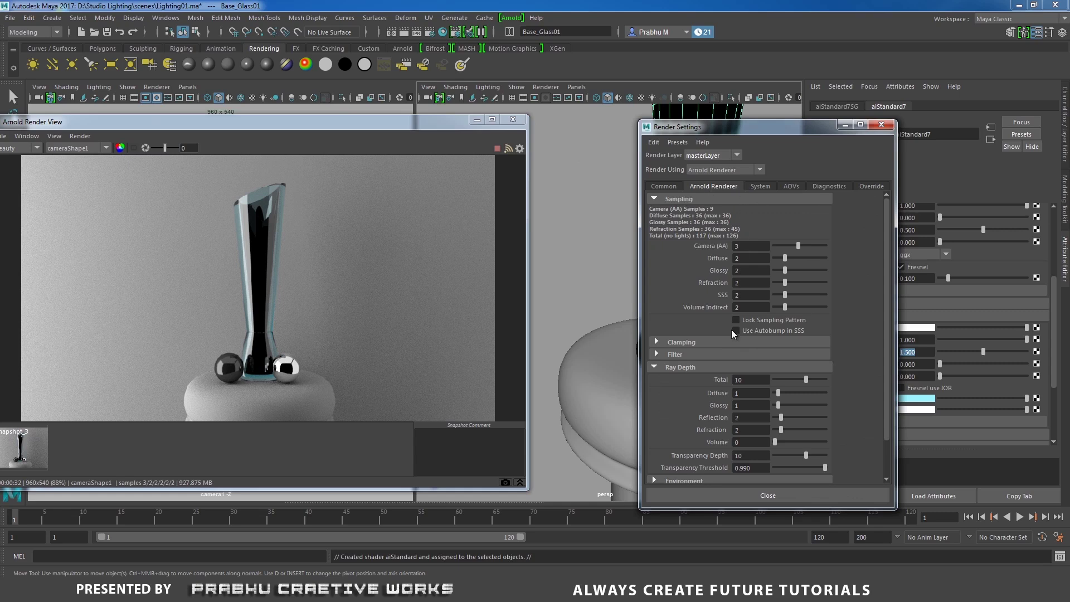
click(680, 366)
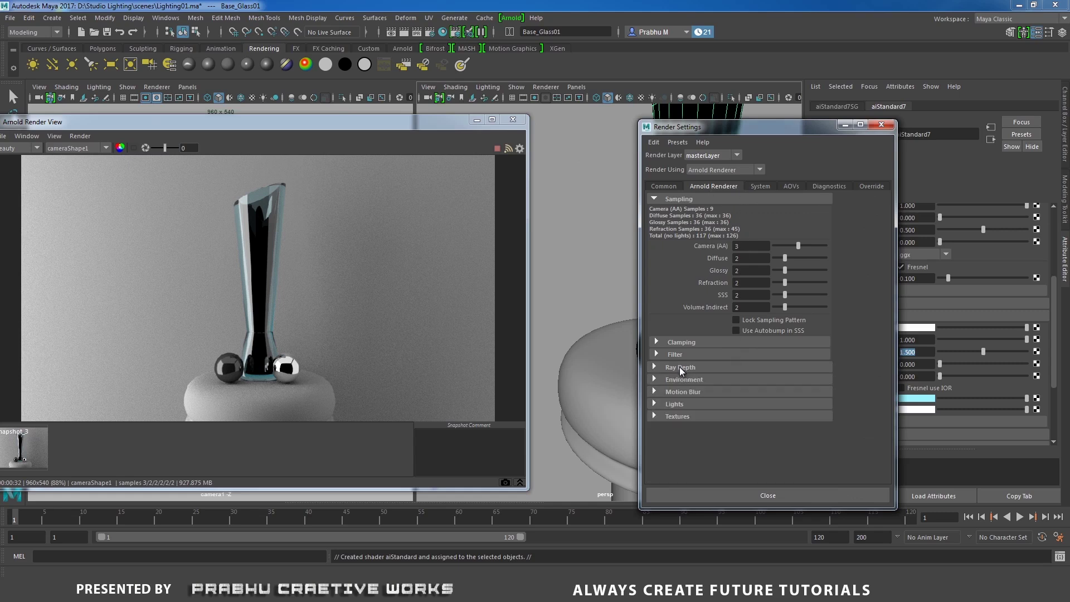
click(680, 367)
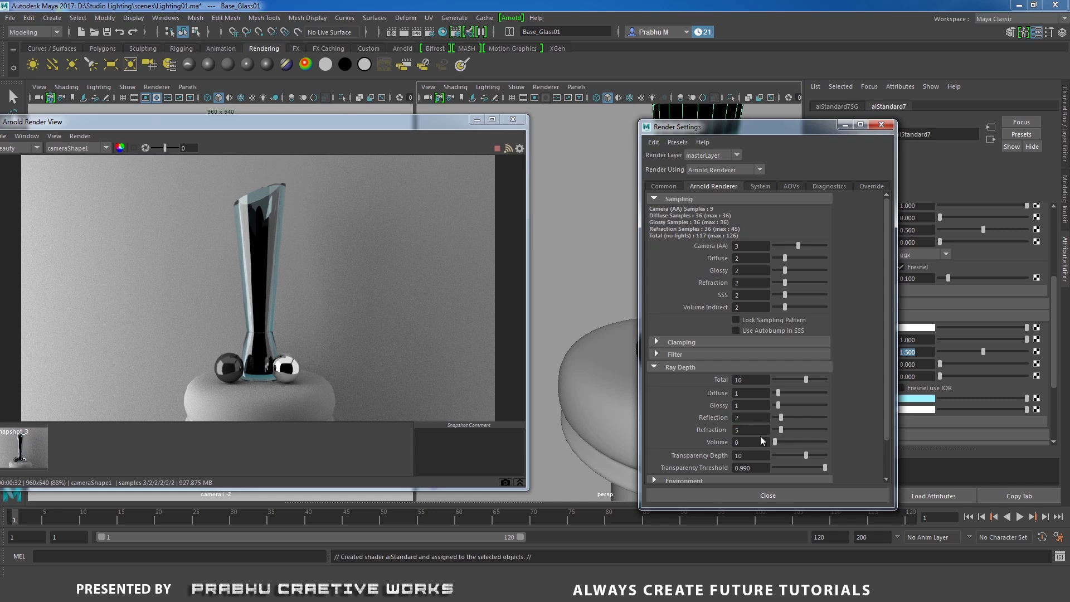
click(752, 430)
text(5)
key(Return)
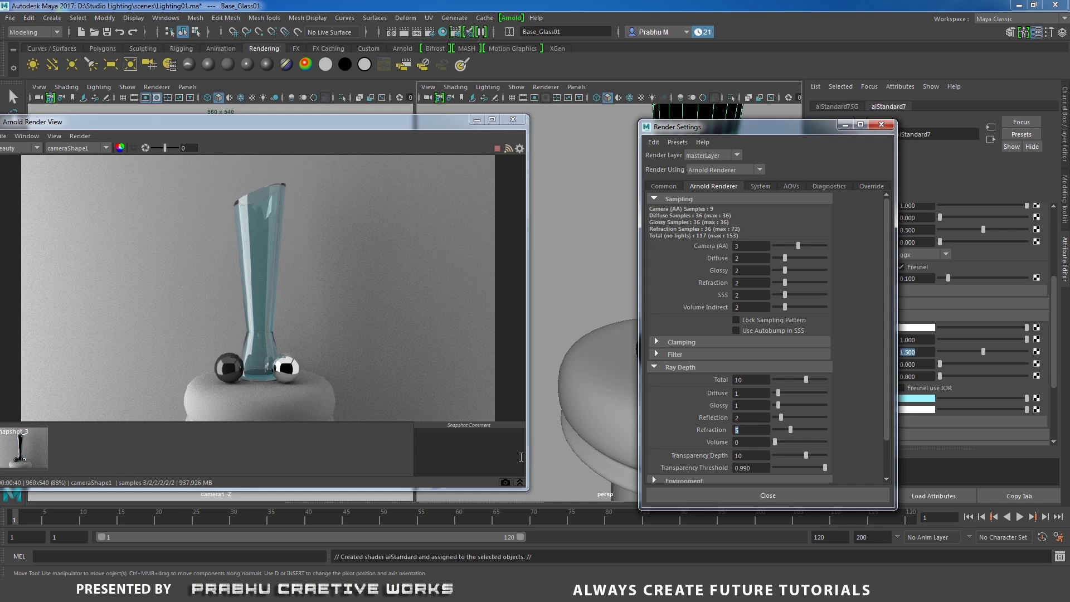
Store a snapshot of the updated glass render and compare it with the previous snapshot.
click(506, 483)
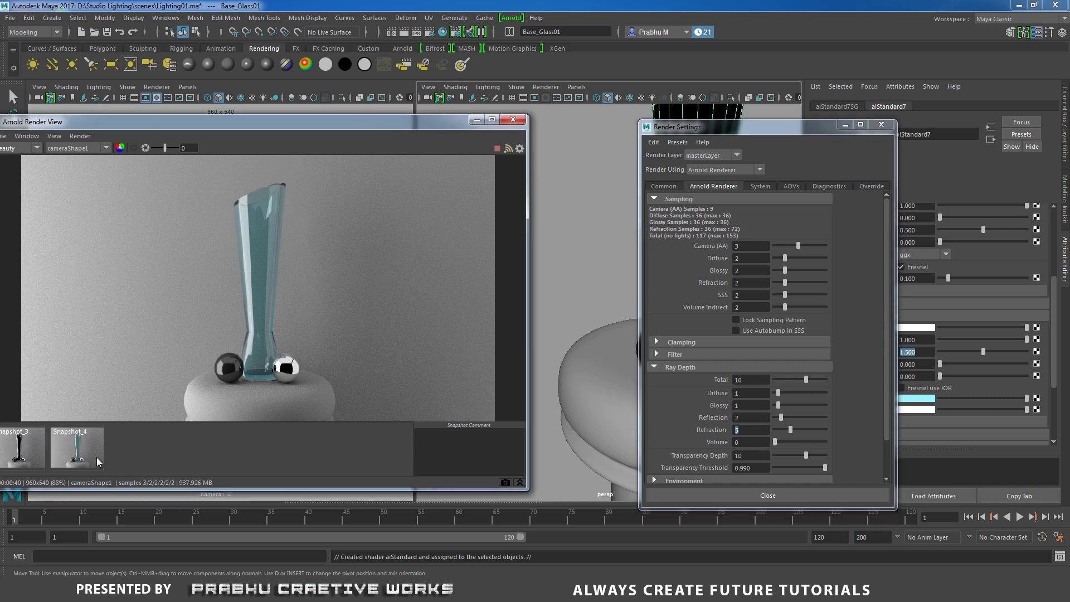
click(31, 451)
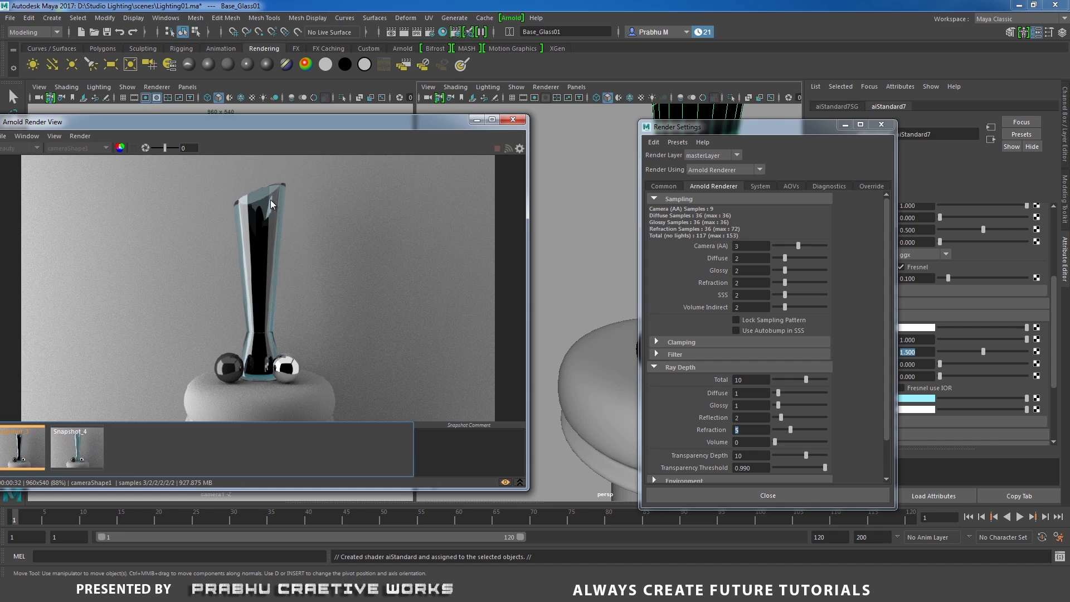
click(85, 441)
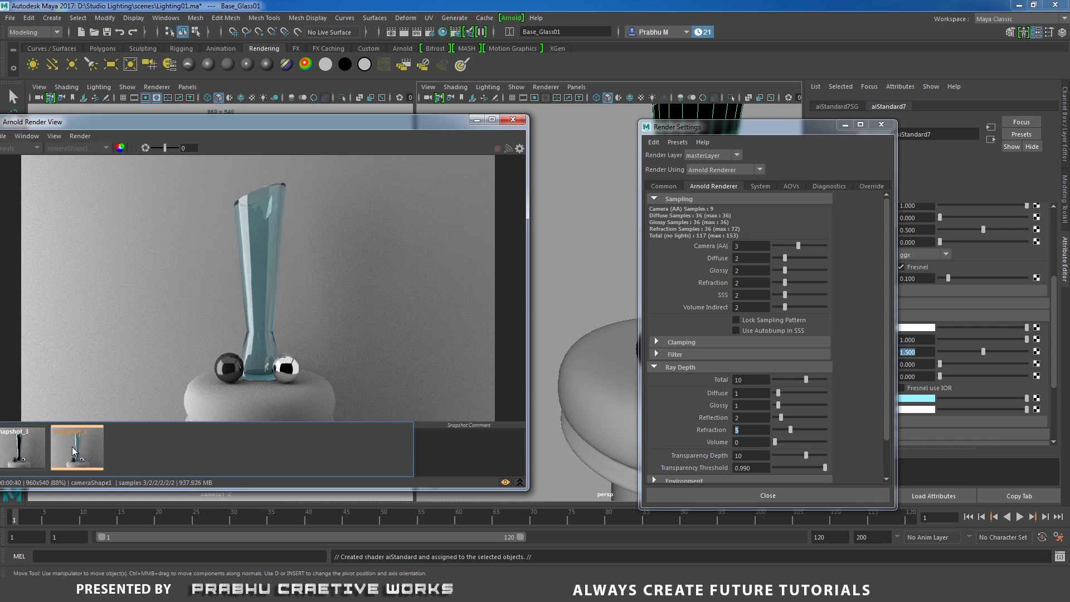
click(759, 427)
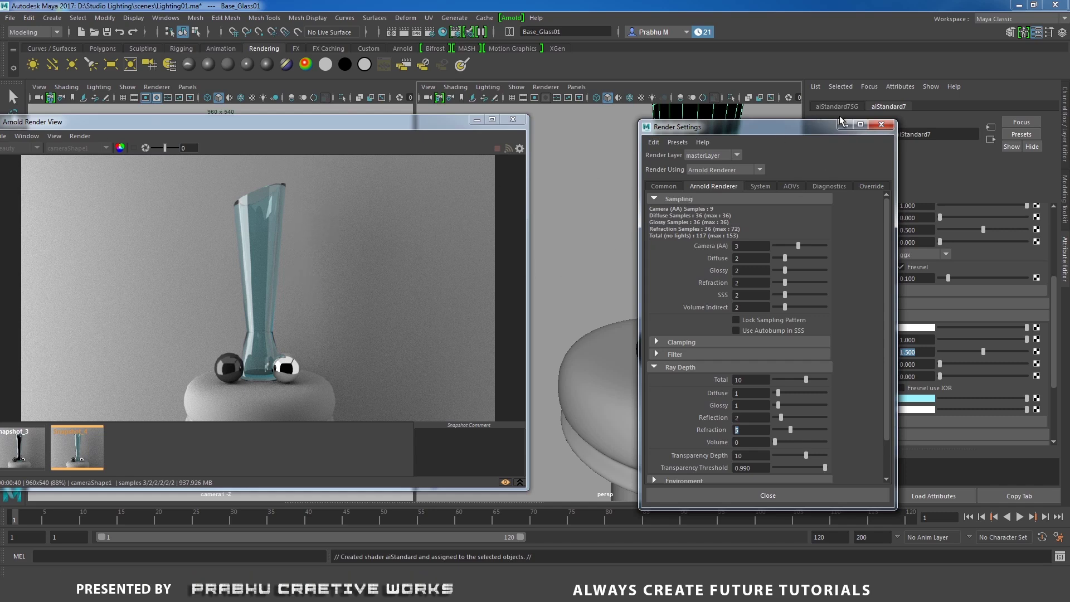
click(882, 124)
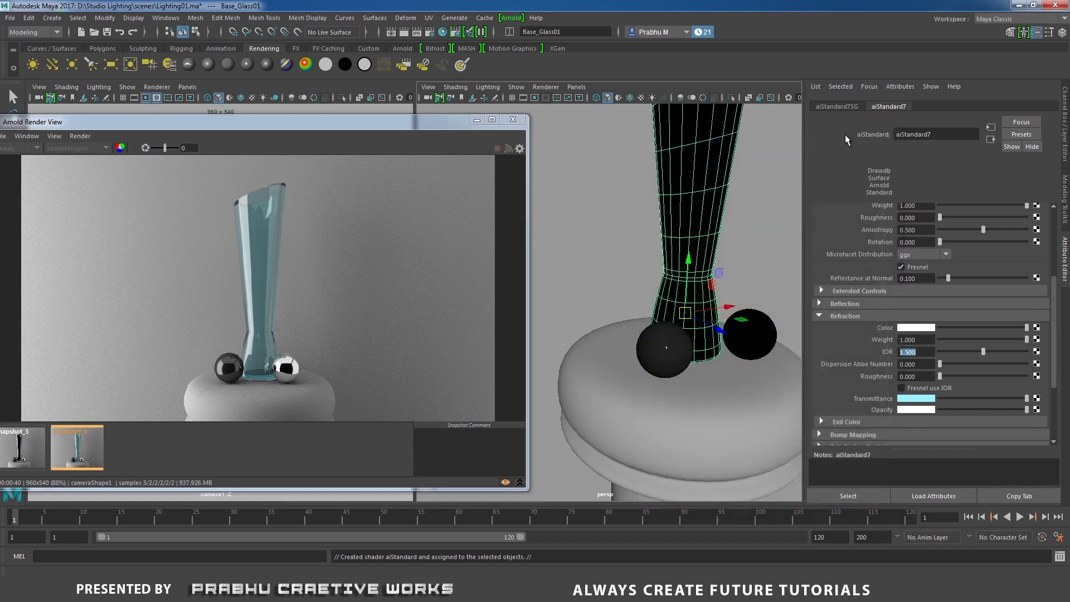
Assign a new Arnold aiStandard material to the backdrop behind the pedestal.
click(634, 251)
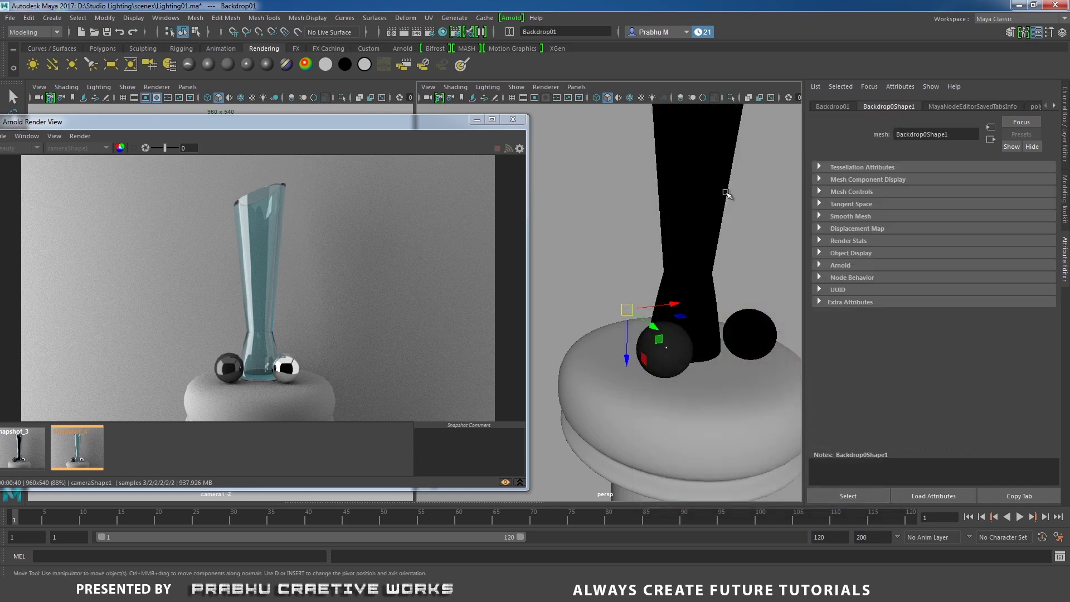
alt+right_drag(636, 252, 763, 265)
alt+drag(763, 265, 664, 222)
right_drag(703, 221, 705, 508)
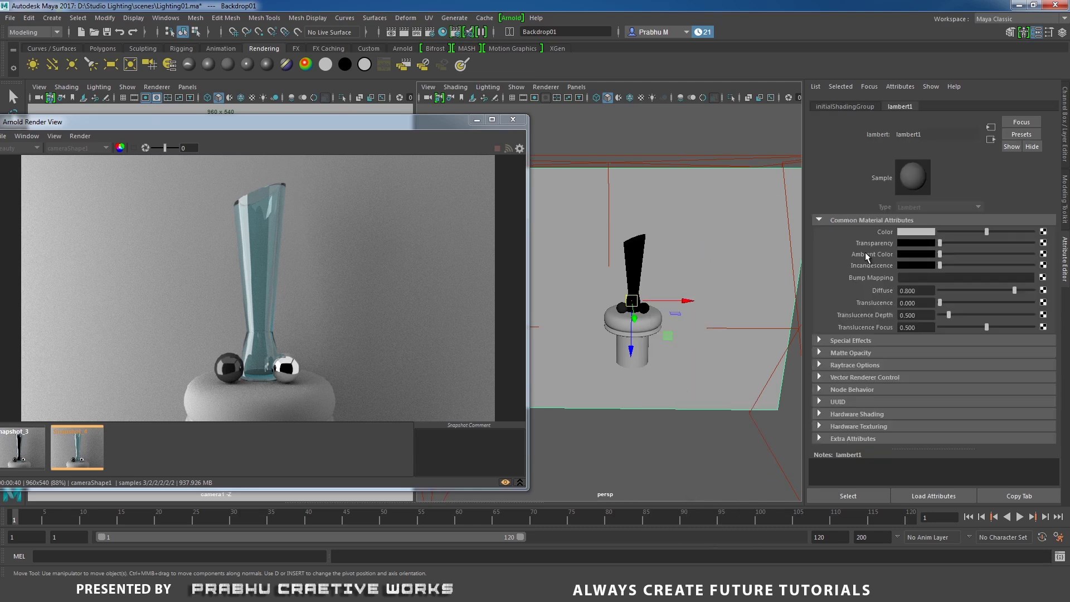
right_drag(734, 202, 719, 488)
click(618, 238)
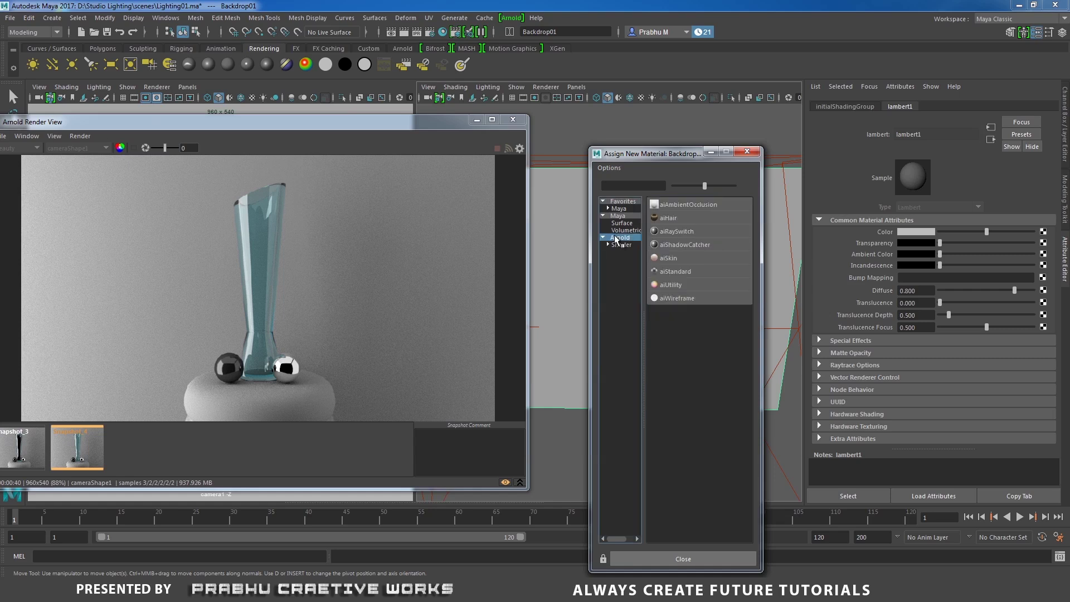
click(678, 274)
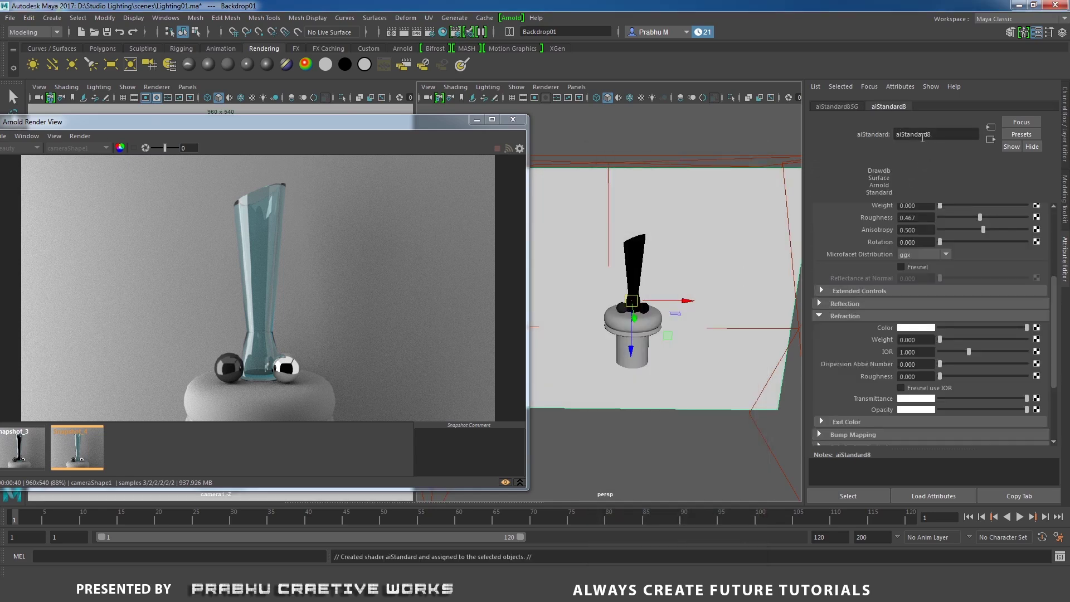
Rename the backdrop's material backdrop_aiStandard8.
text(backdr)
text(op)
text(01)
key(BackSpace)
key(BackSpace)
text(_)
key(Return)
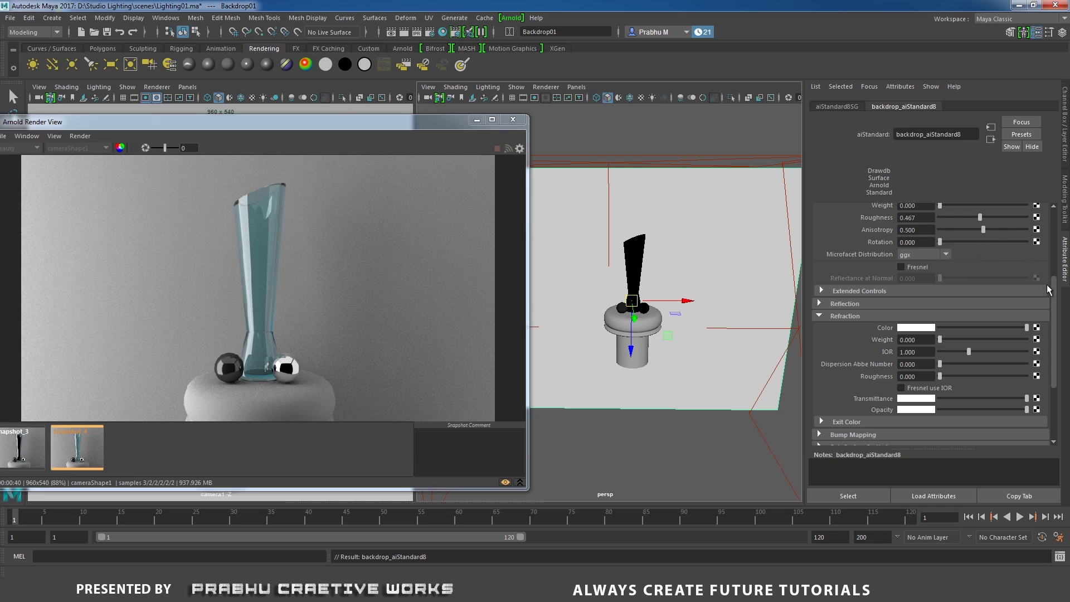
Connect a 2D Ramp texture to the diffuse color of the backdrop material.
scroll(987, 245, up, 5)
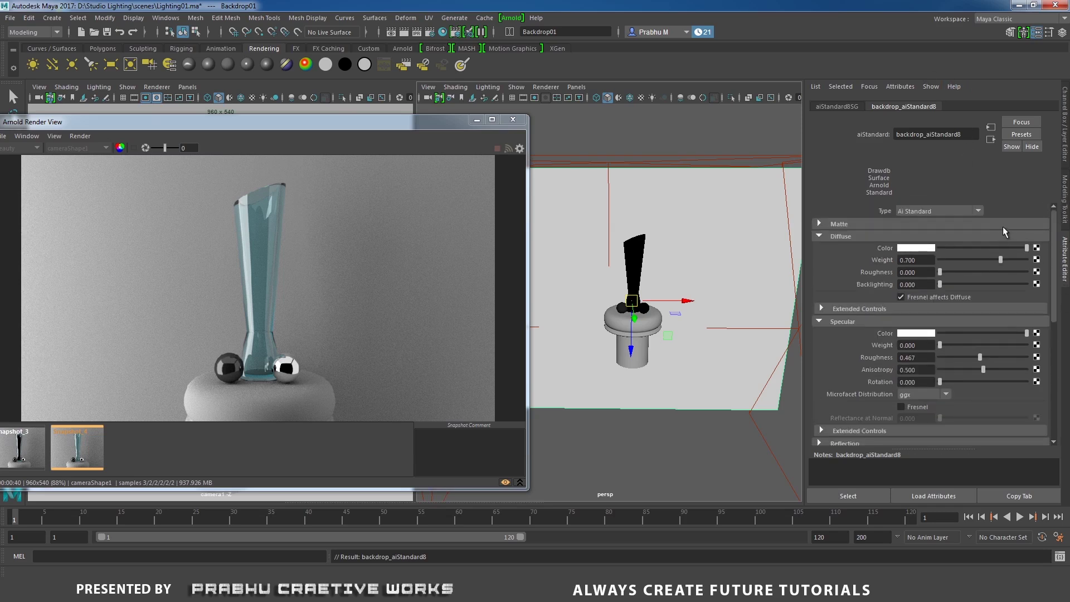
click(843, 238)
click(844, 238)
click(1037, 248)
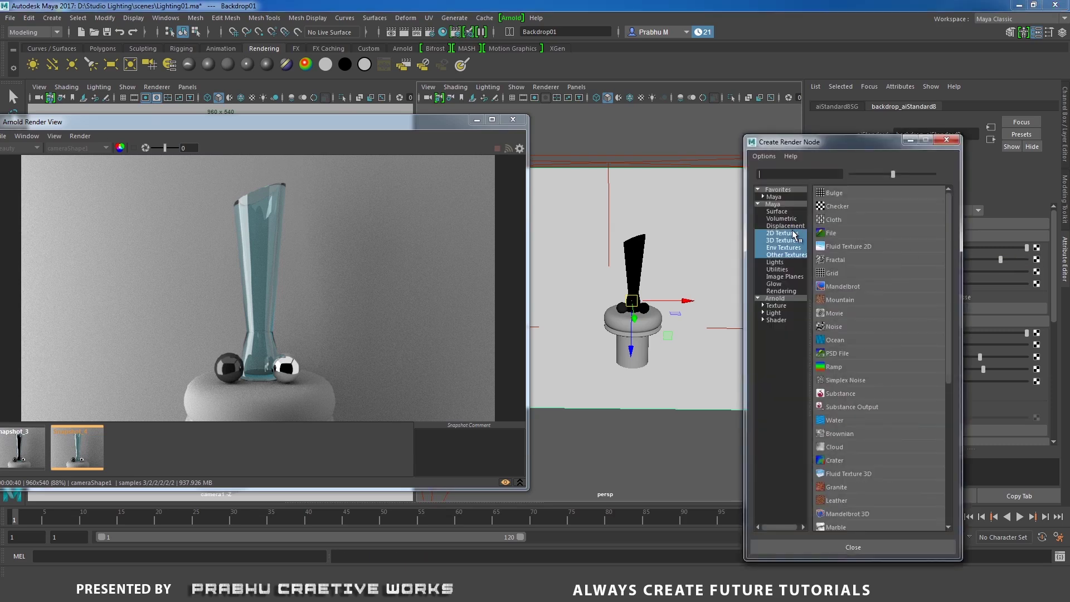
click(794, 235)
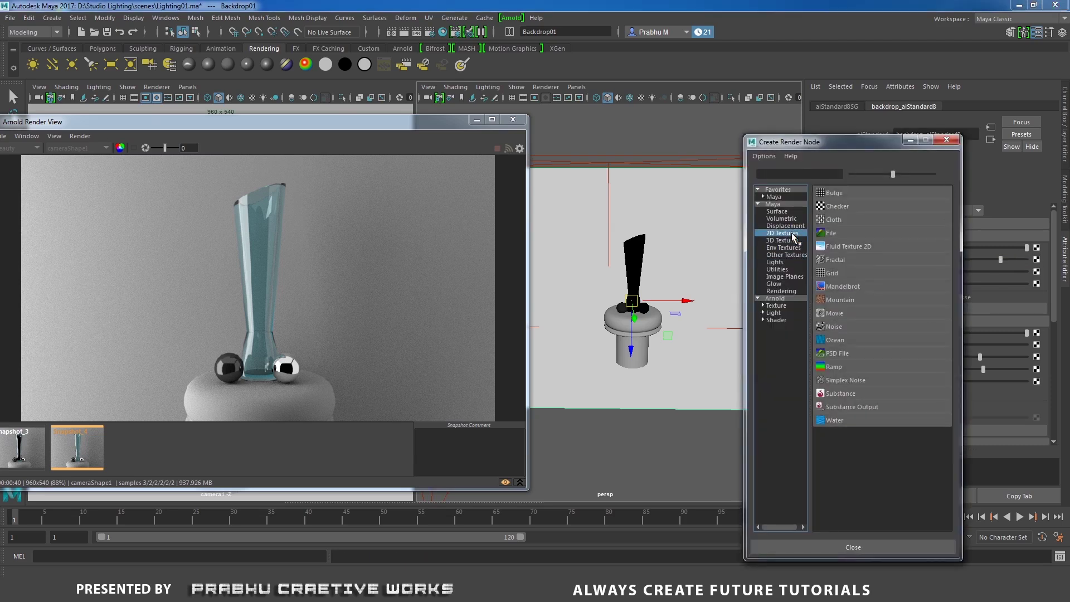
click(831, 367)
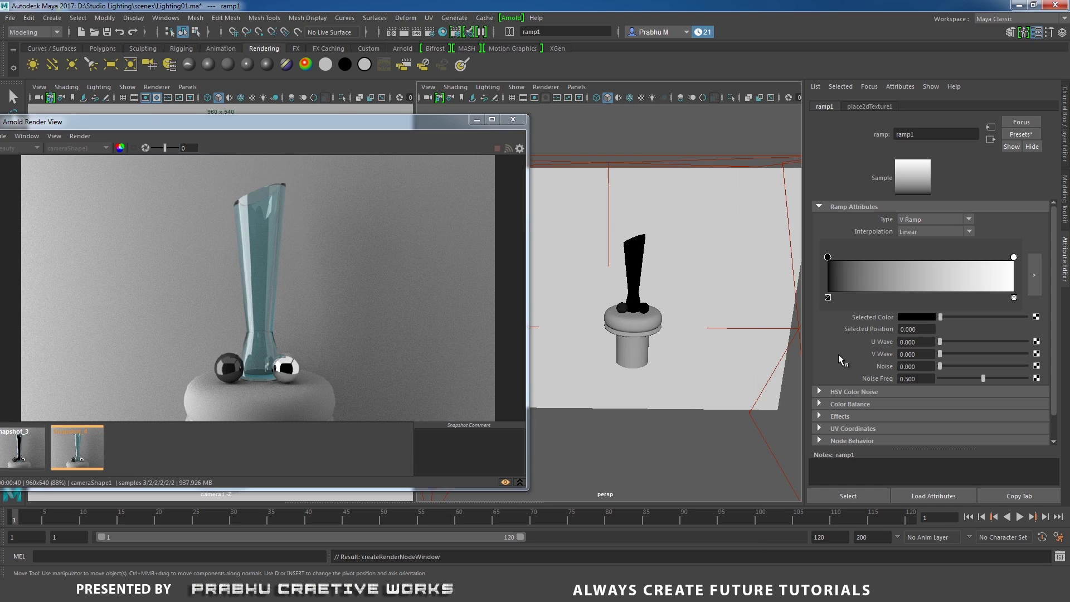
Switch the render view back to the live render and recolor the ramp's black end to a warm orange.
click(506, 483)
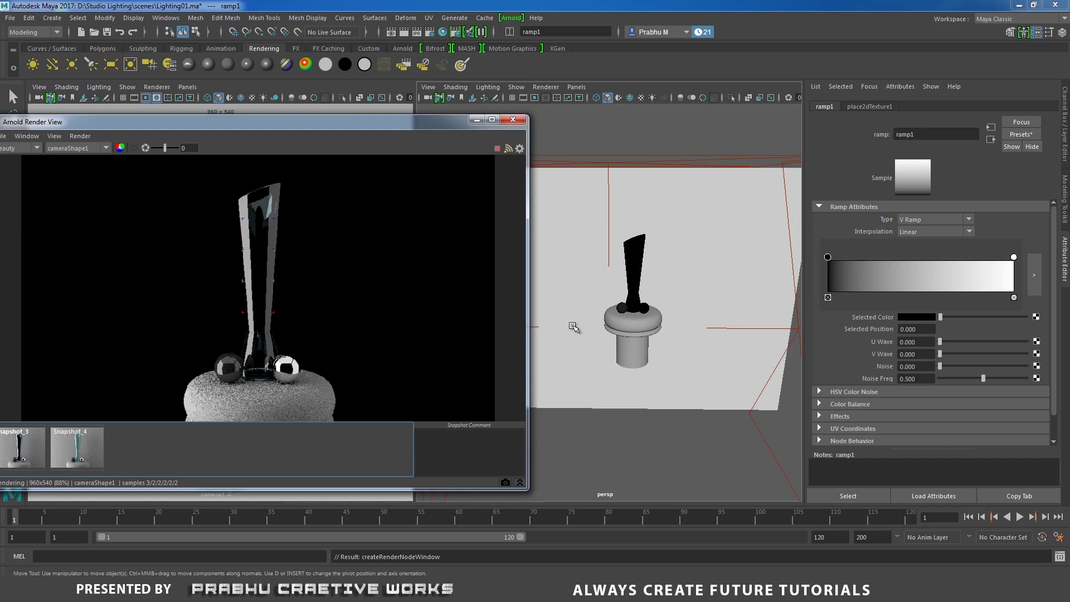
click(912, 317)
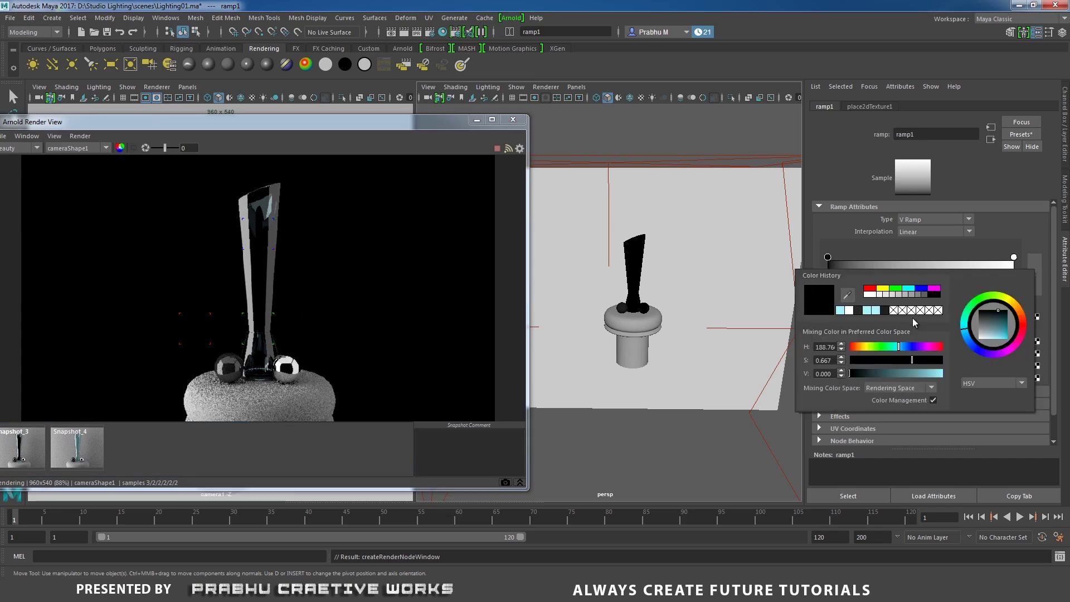
click(919, 316)
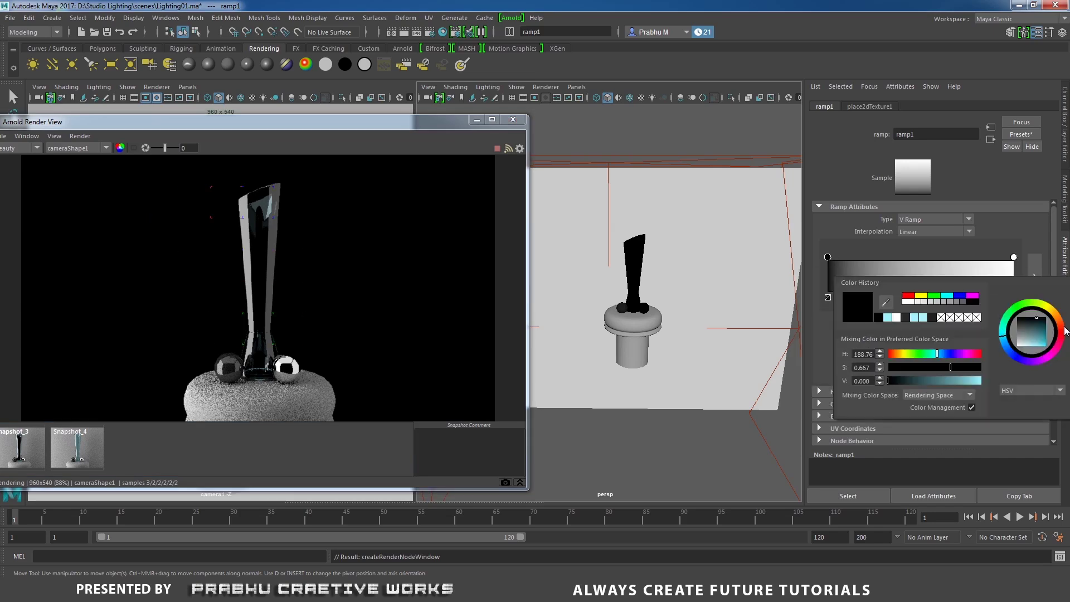
drag(1063, 328, 1042, 333)
drag(1048, 339, 1058, 357)
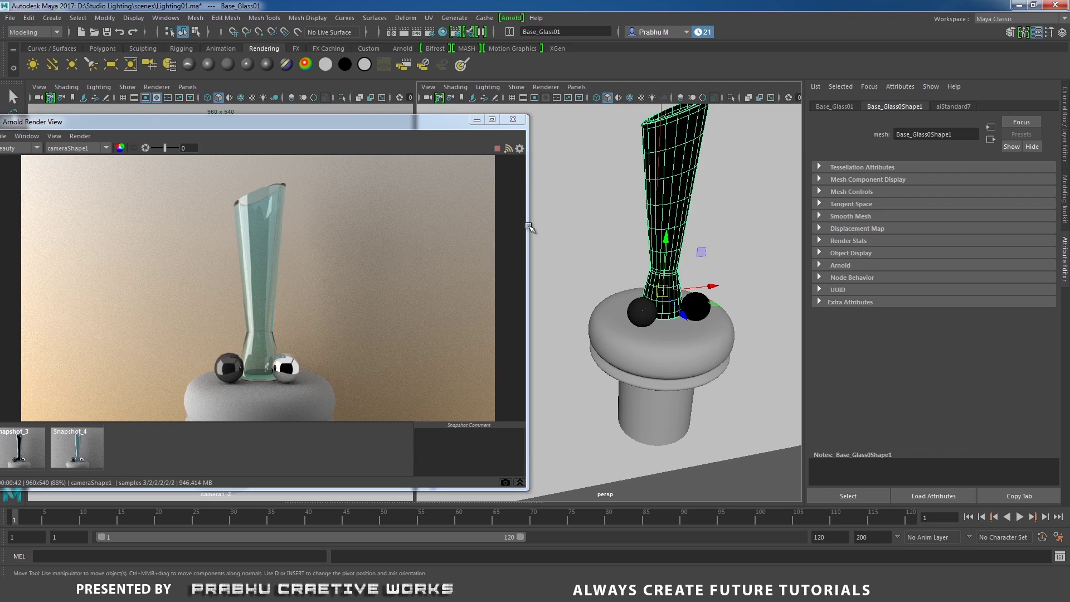
Close the render view and set the renderable camera to camera1 in the common render settings.
click(512, 122)
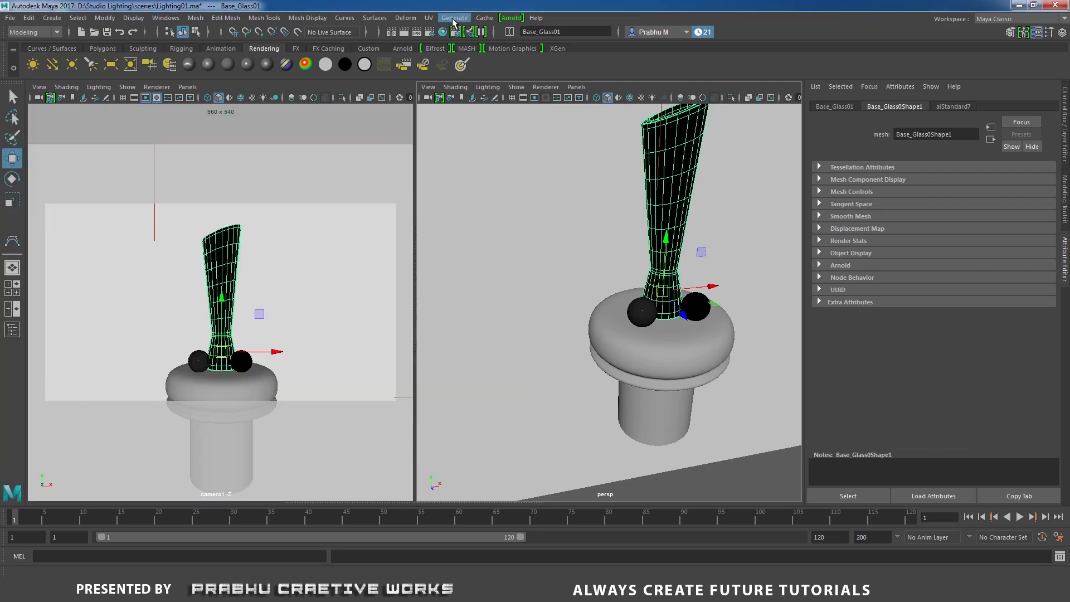
click(429, 31)
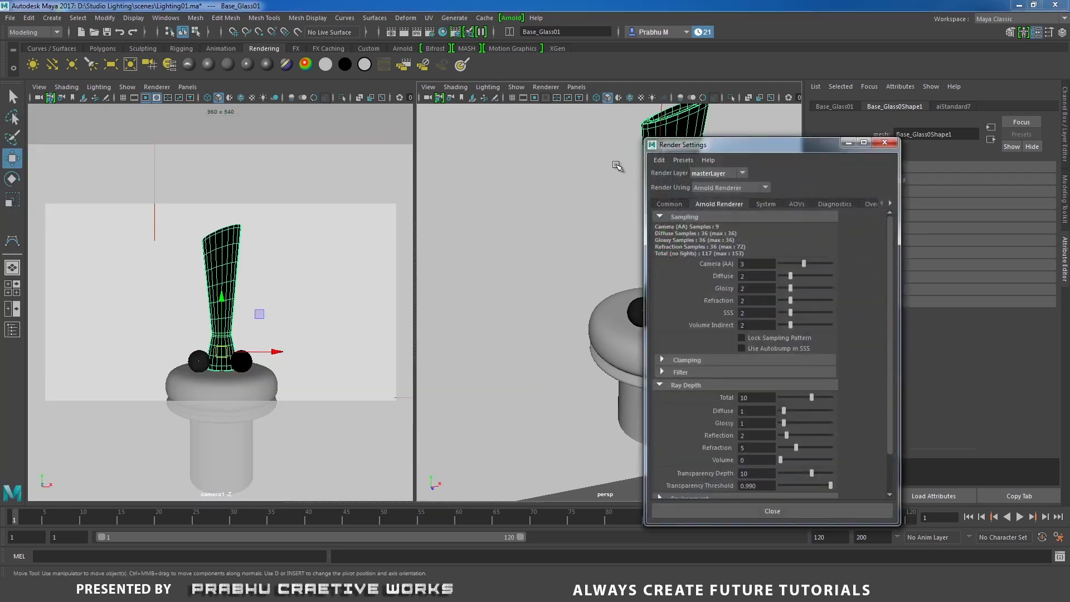
click(670, 205)
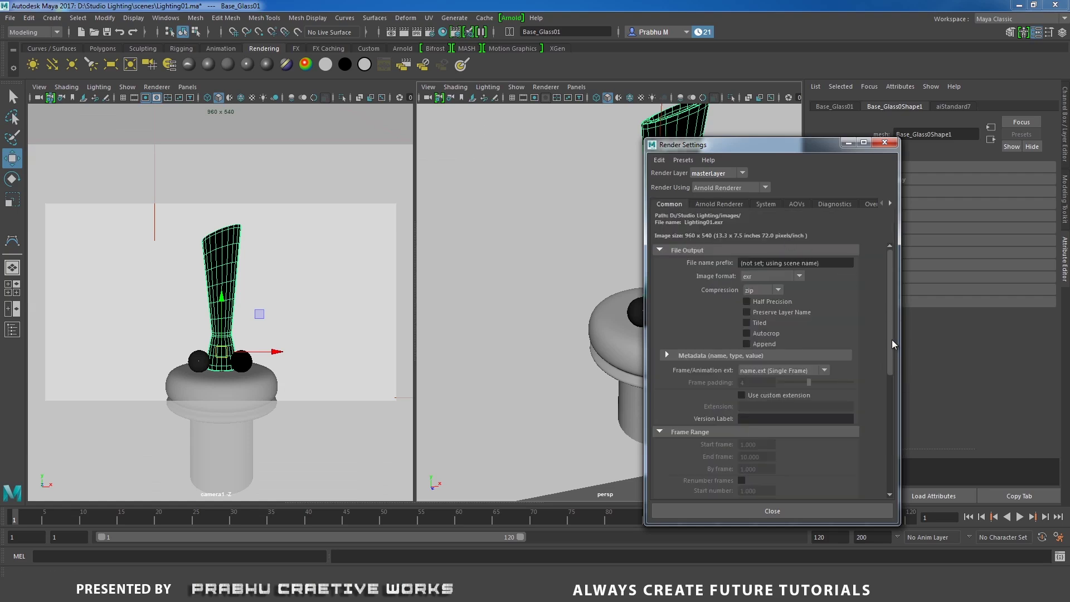
drag(892, 344, 899, 468)
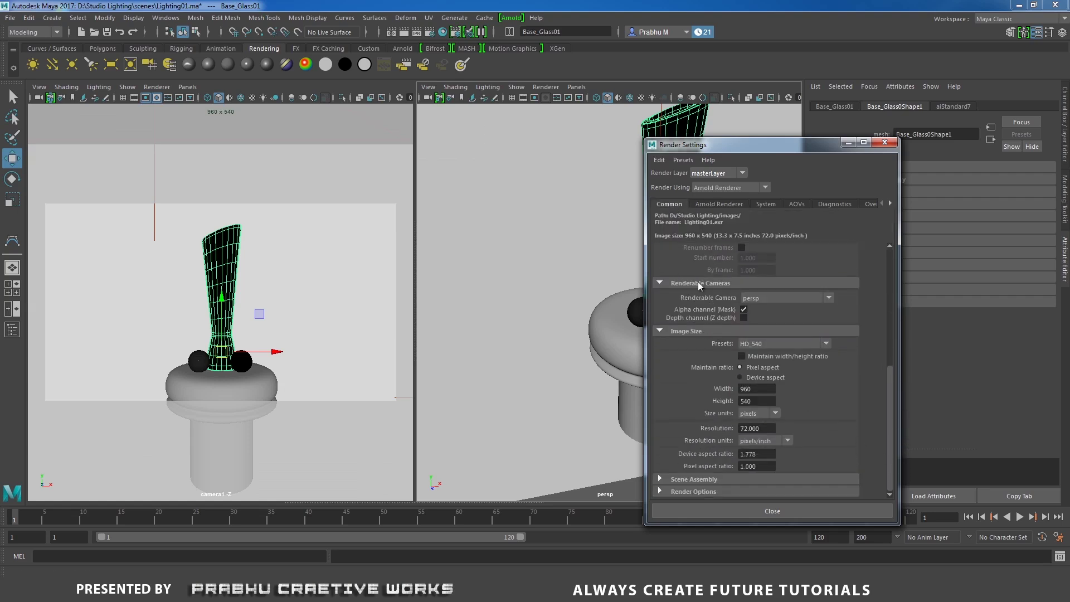
click(769, 299)
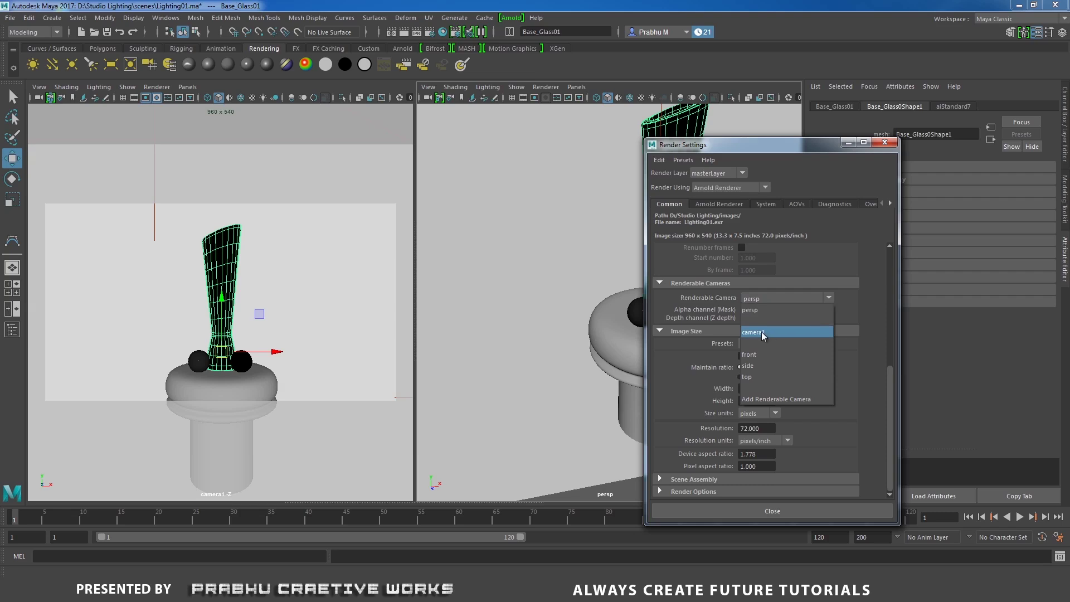
click(762, 332)
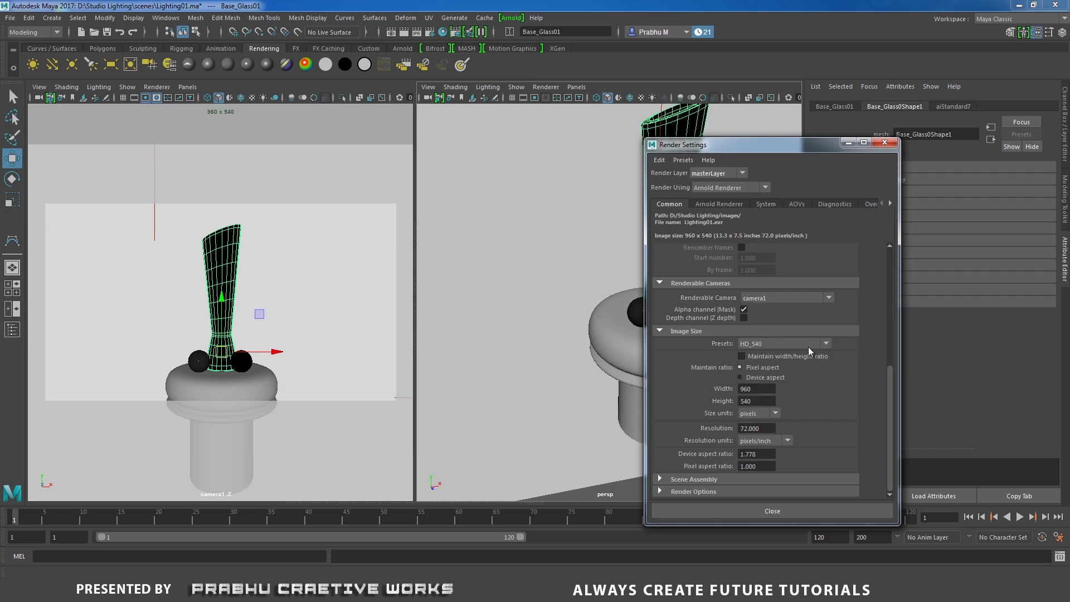
click(772, 344)
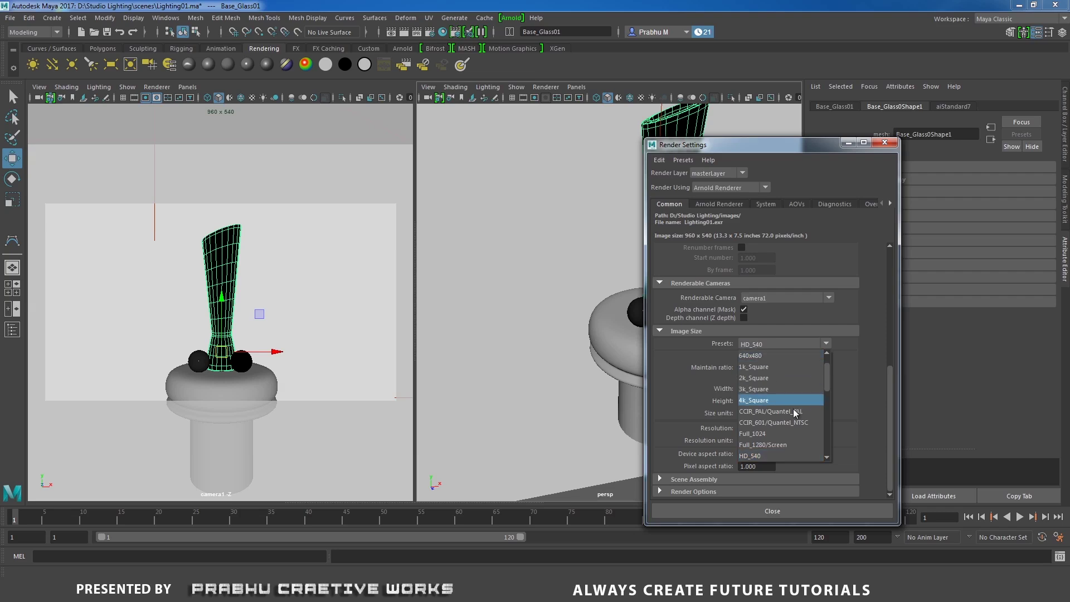
drag(830, 382, 830, 392)
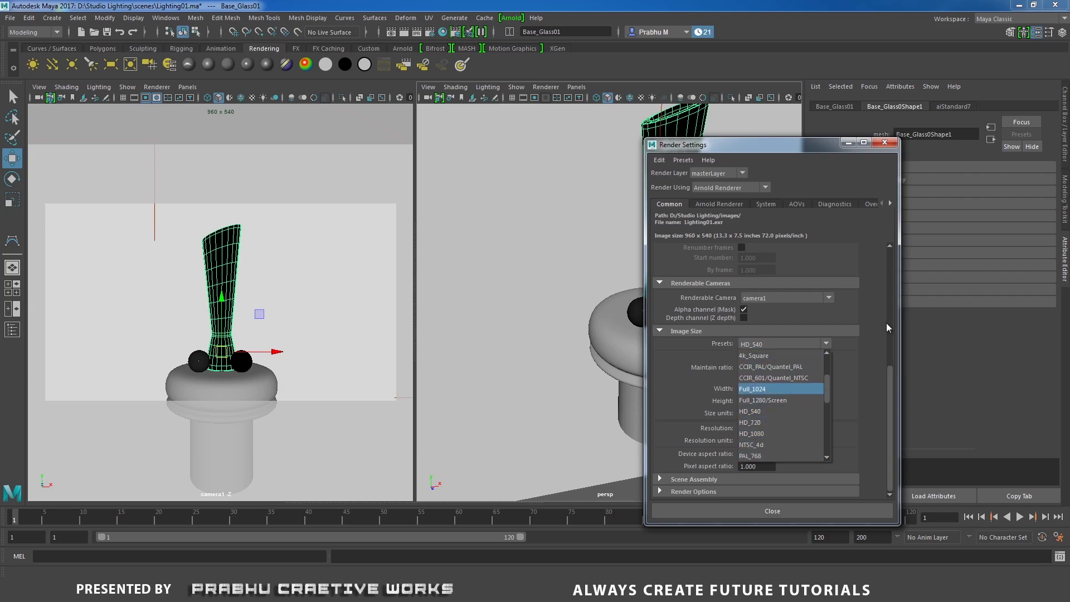
click(815, 225)
Reopen the Arnold Render View, enlarge its window and mark a render region around the upper part of the glass vase.
click(512, 18)
click(529, 39)
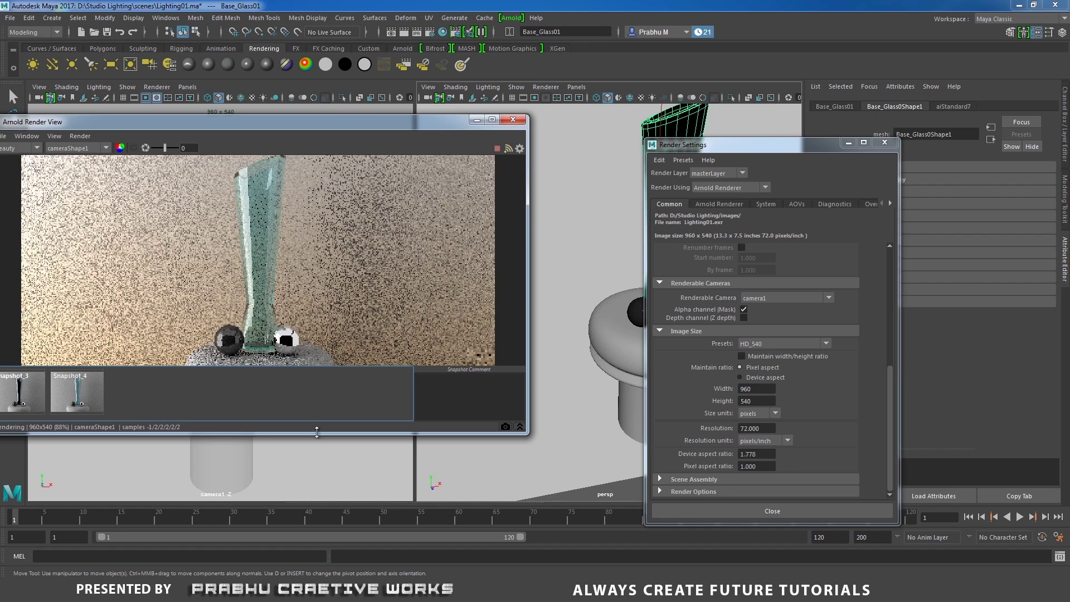
drag(318, 433, 318, 566)
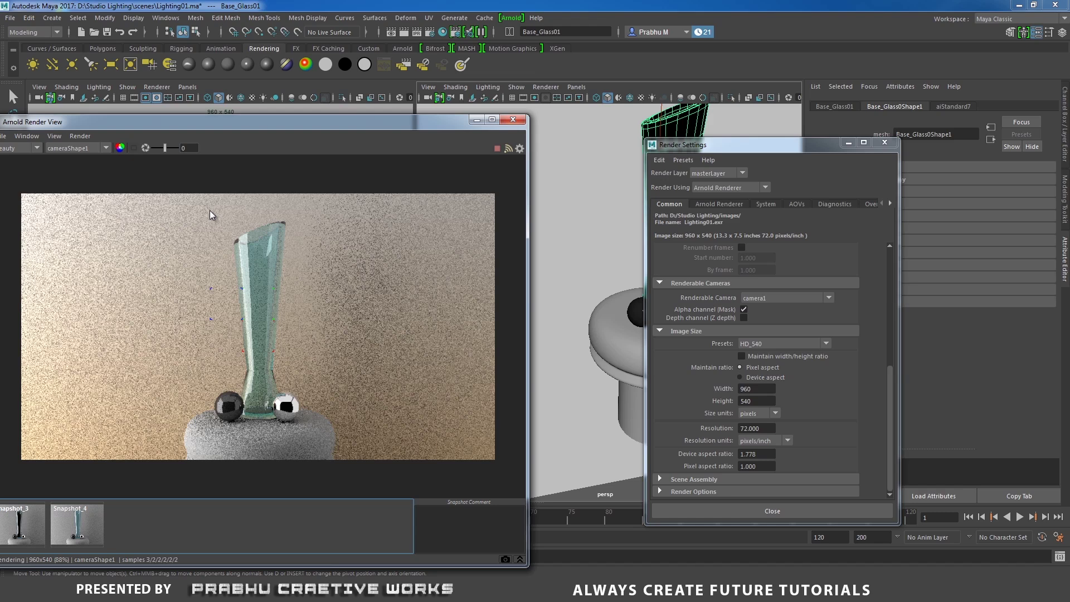
drag(210, 211, 340, 318)
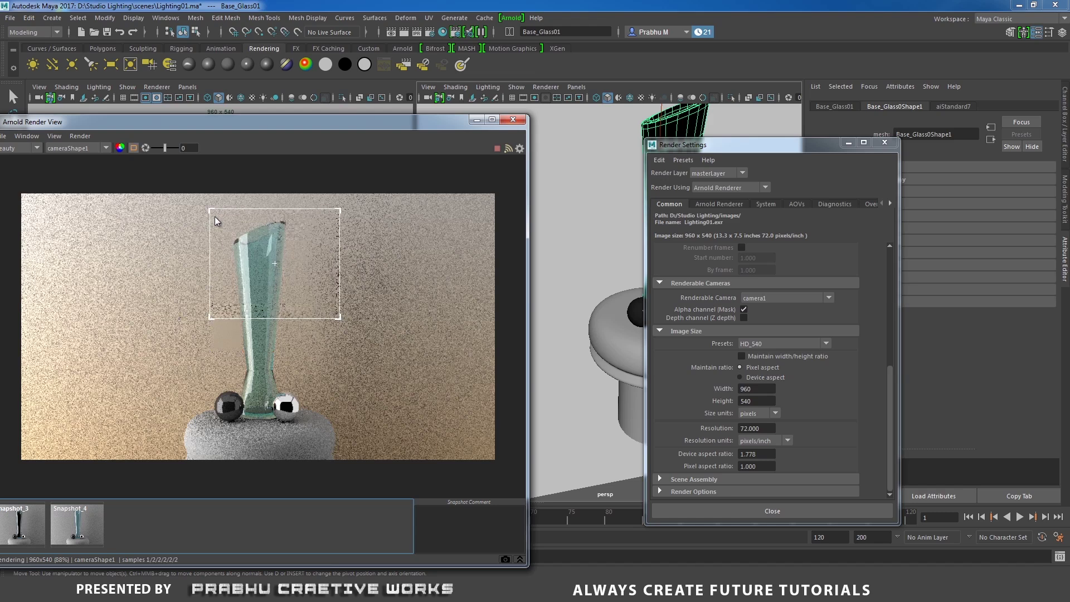
Examine the noise on the glass vase's upper part and the backdrop behind it, and close the render view.
scroll(275, 273, up, 5)
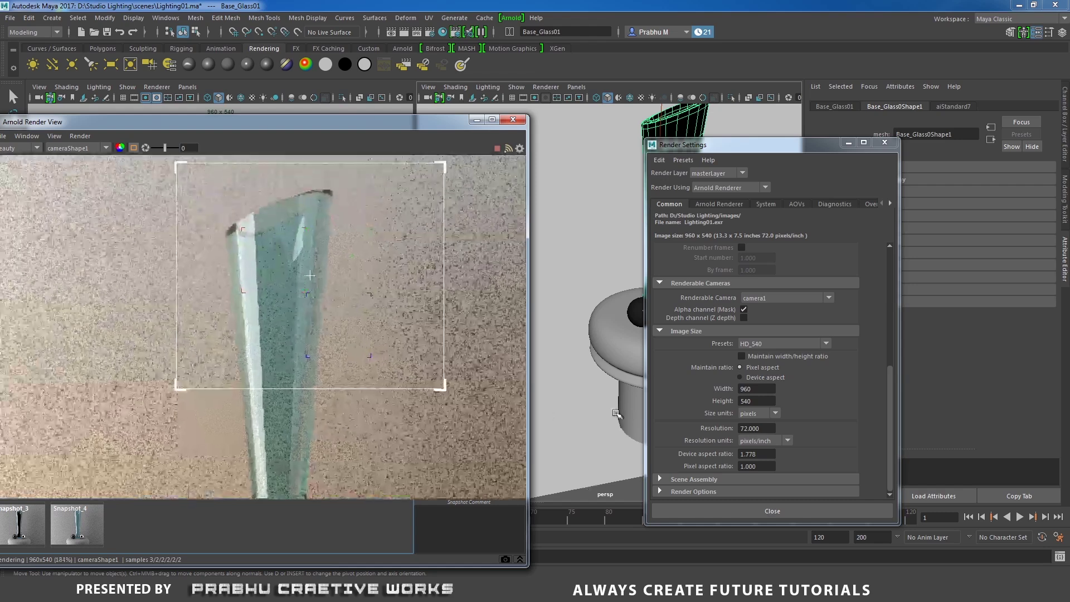
middle_drag(336, 283, 277, 311)
scroll(312, 326, up, 1)
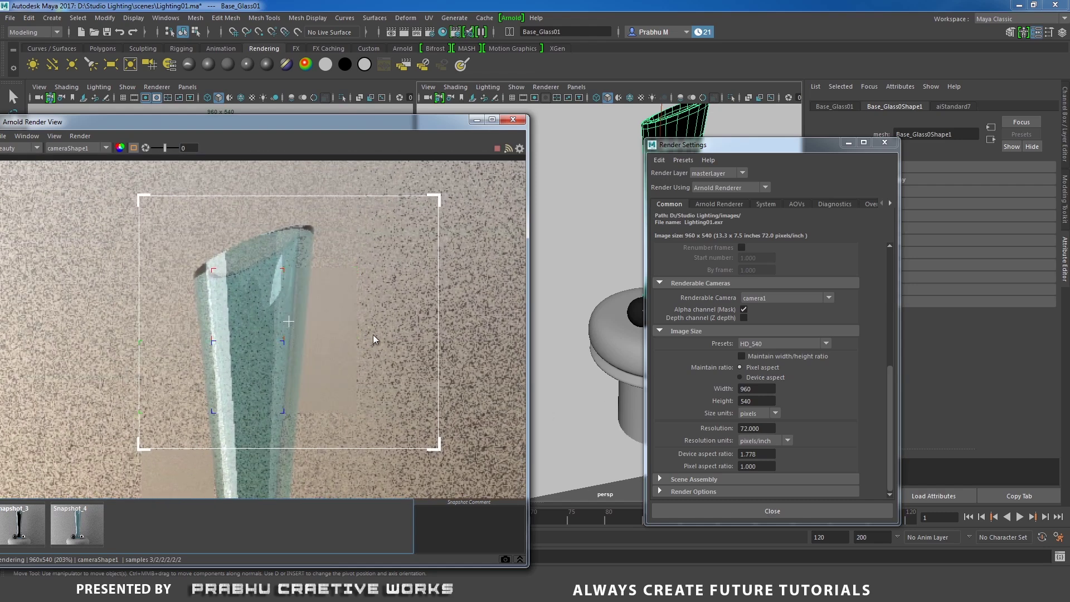
scroll(342, 326, up, 1)
middle_drag(413, 320, 255, 450)
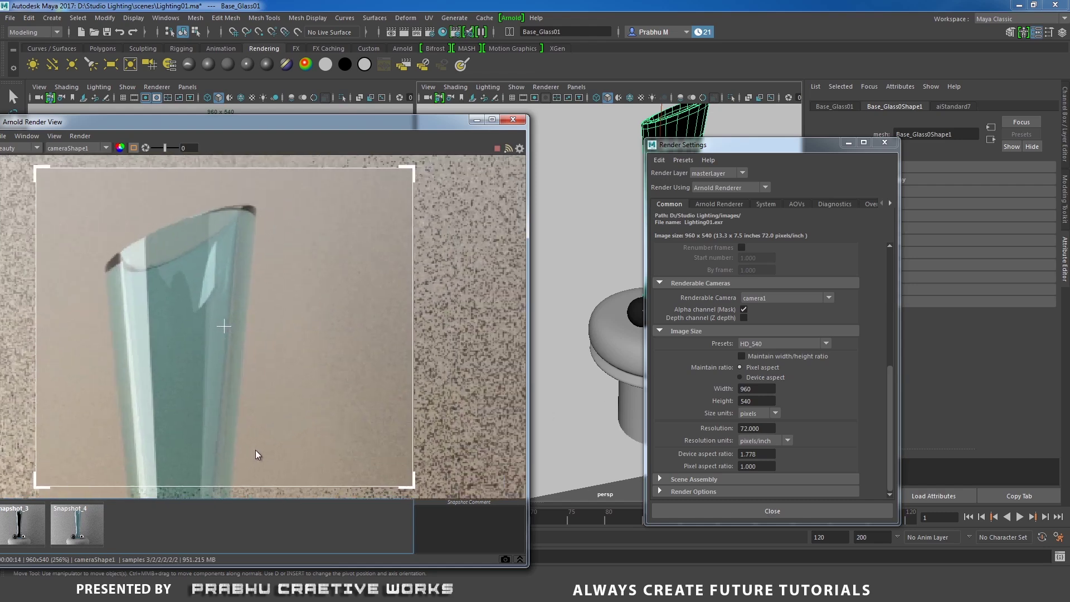
scroll(319, 303, up, 1)
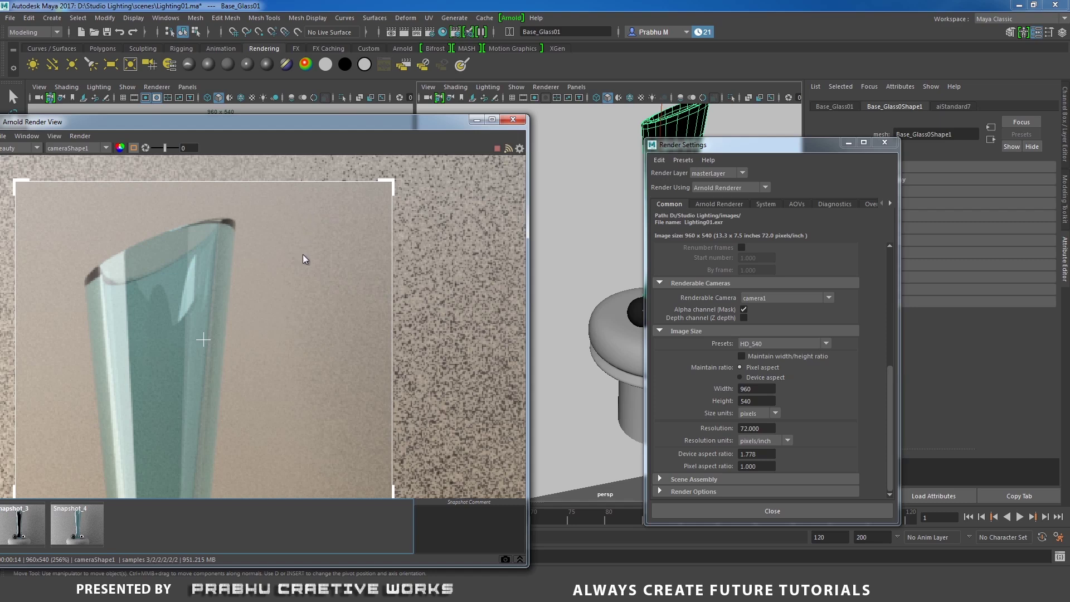
middle_drag(225, 303, 341, 252)
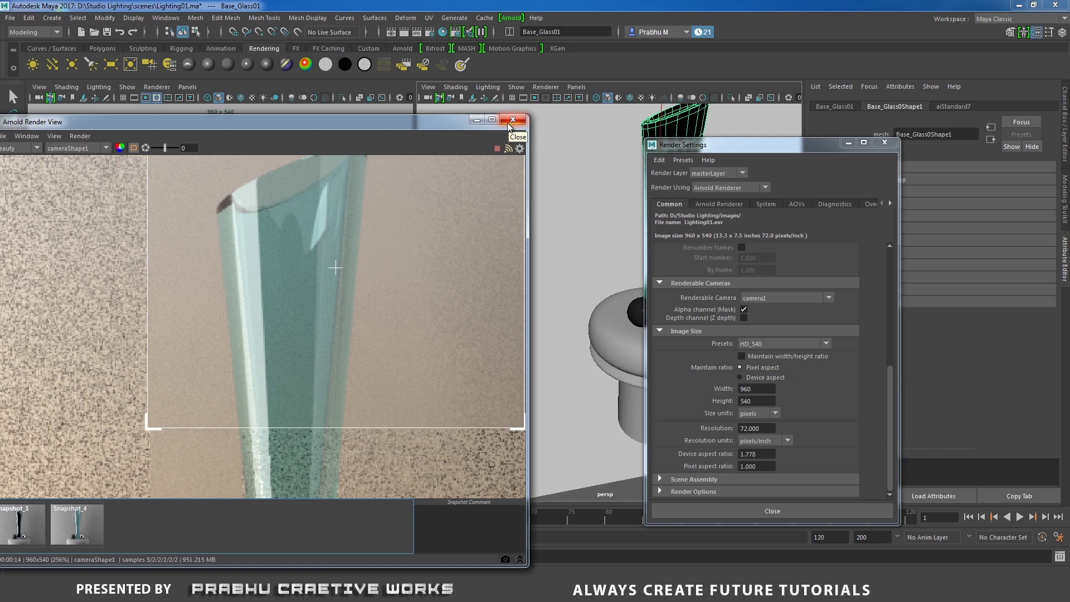
drag(268, 122, 301, 123)
click(545, 120)
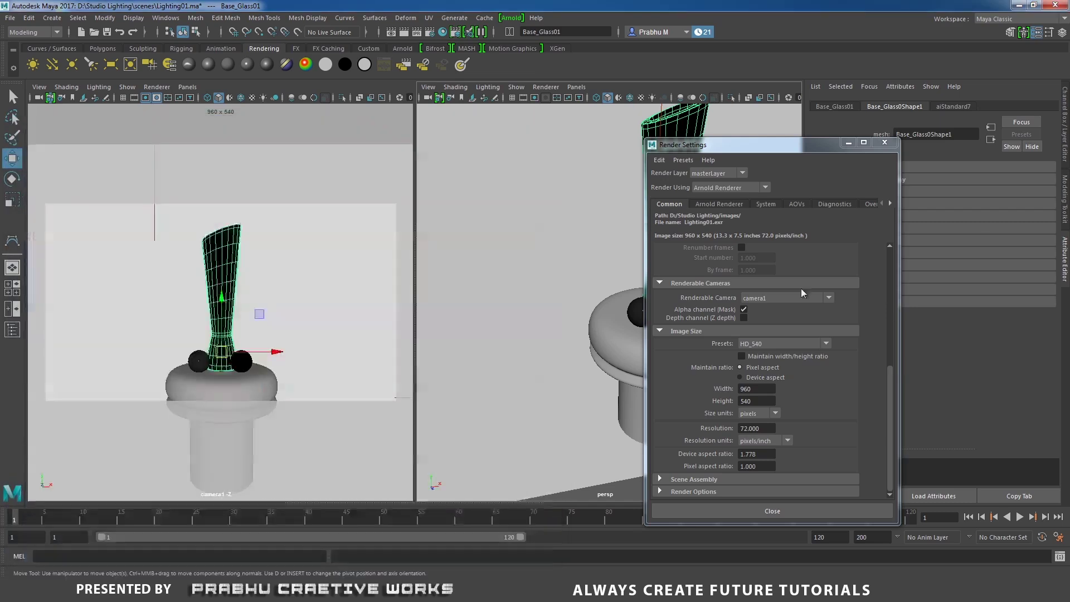
Close the render settings and set the Arnold samples of the overhead fill area light to 6.
click(885, 142)
key(a)
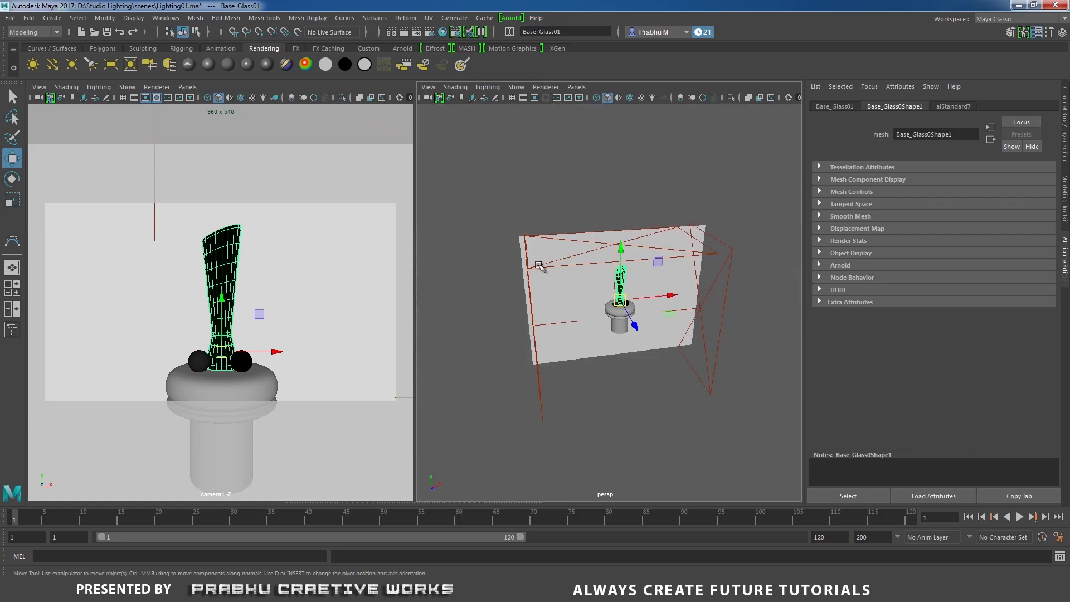
alt+drag(538, 266, 669, 242)
click(691, 247)
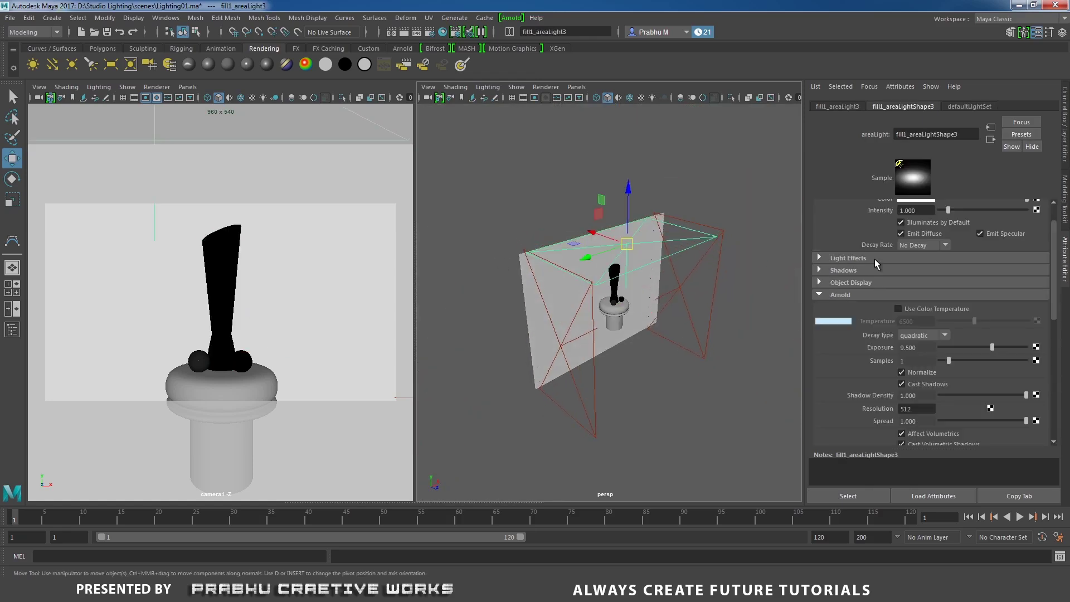
click(909, 361)
text(6)
key(Return)
click(741, 379)
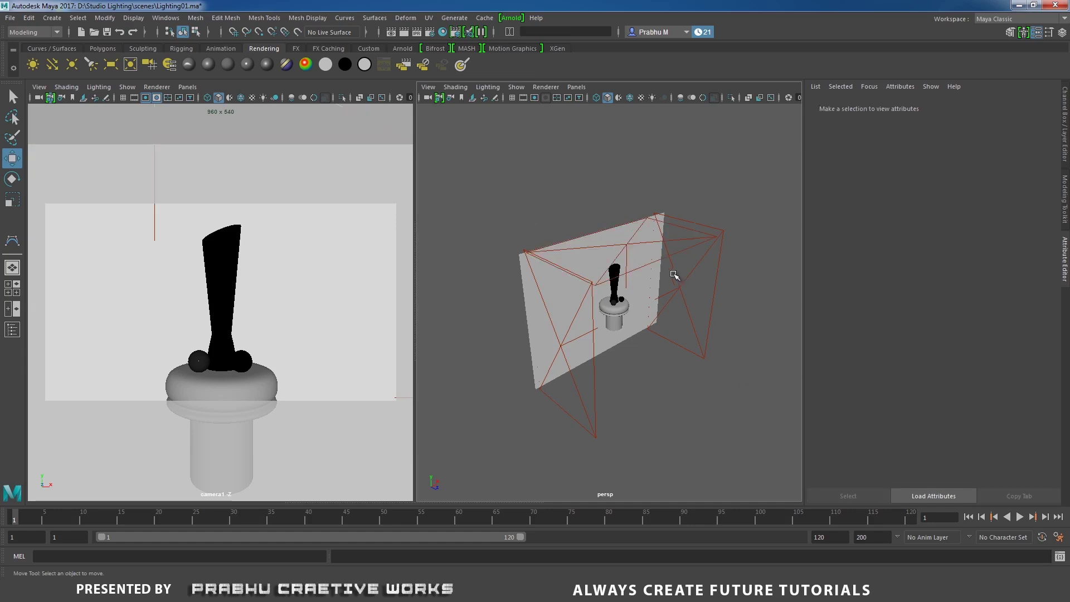
Set the Arnold samples of the side fill area light, fill1_areaLight2, to 6.
click(648, 266)
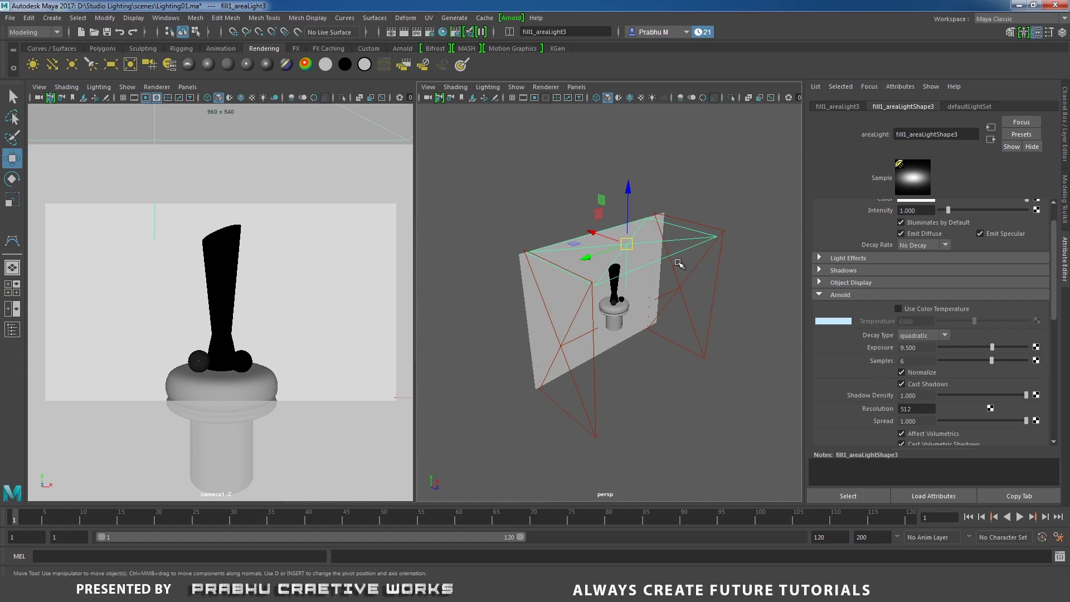
click(692, 281)
click(901, 361)
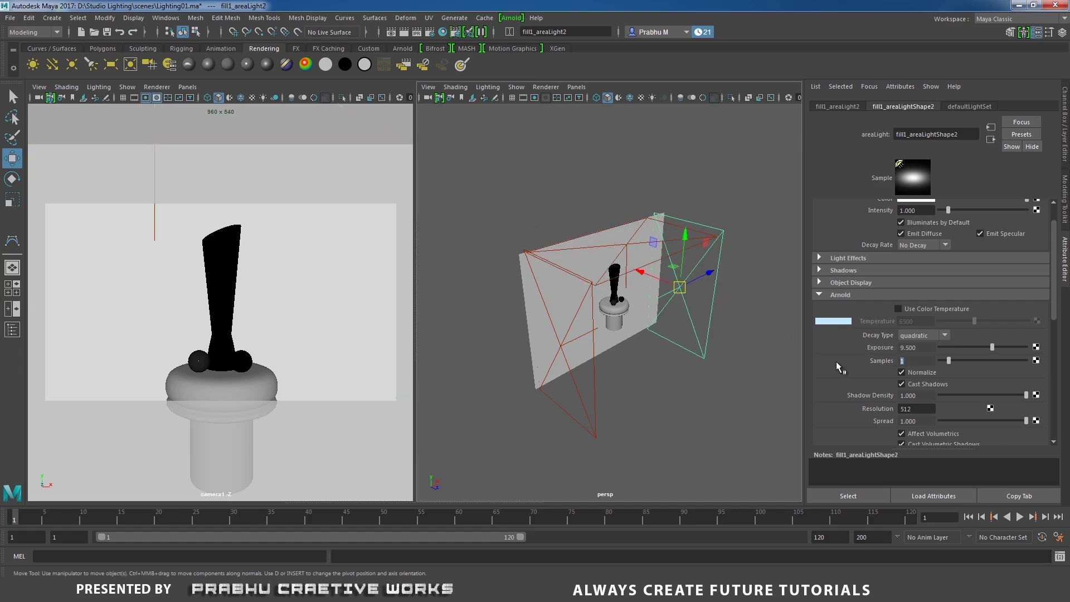
text(6)
Set the Arnold samples of the key area light to 6 and clear the selection.
click(595, 416)
click(901, 361)
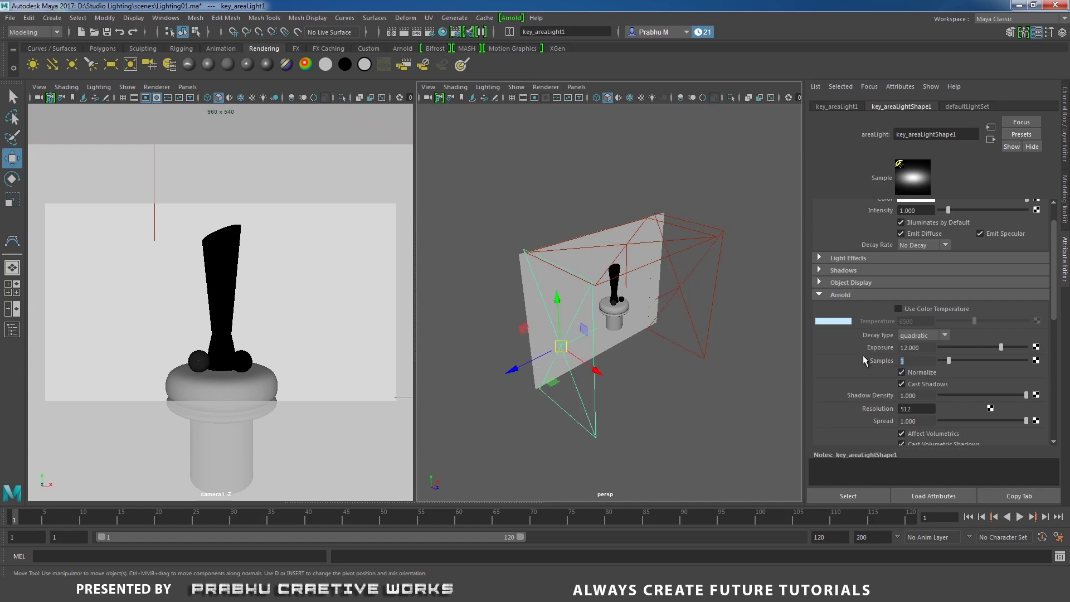
text(6)
key(Return)
click(652, 263)
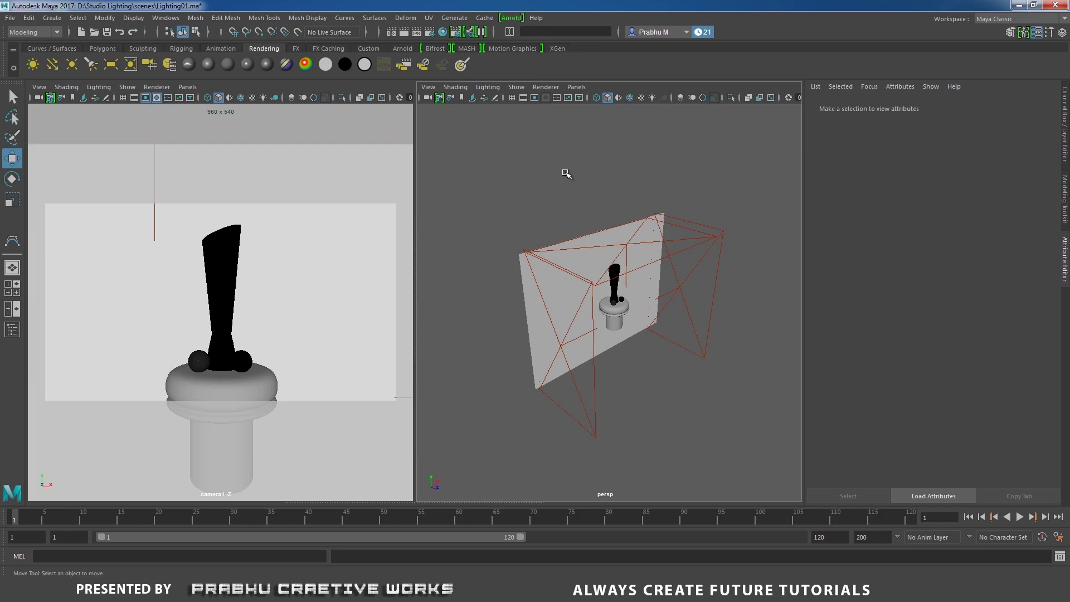
Apply the HD_540 image size preset in the common render settings.
click(430, 32)
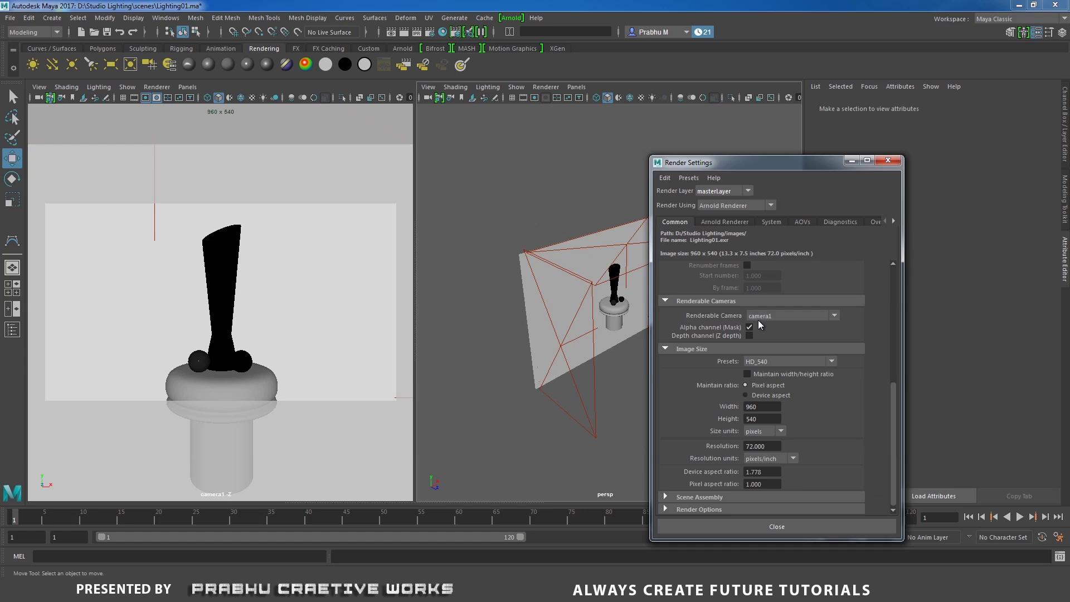
click(757, 360)
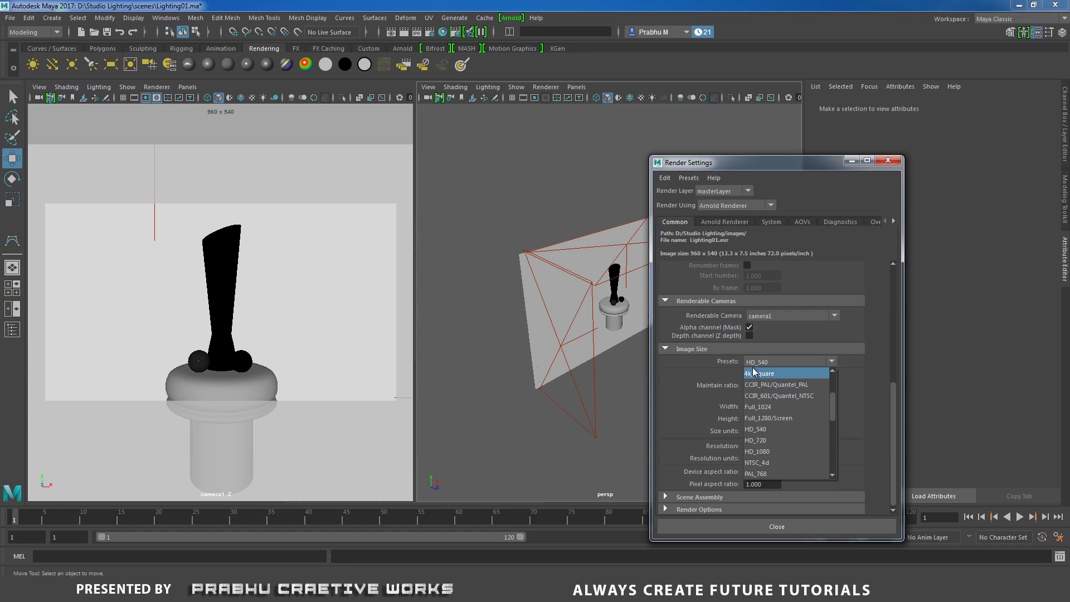
click(759, 430)
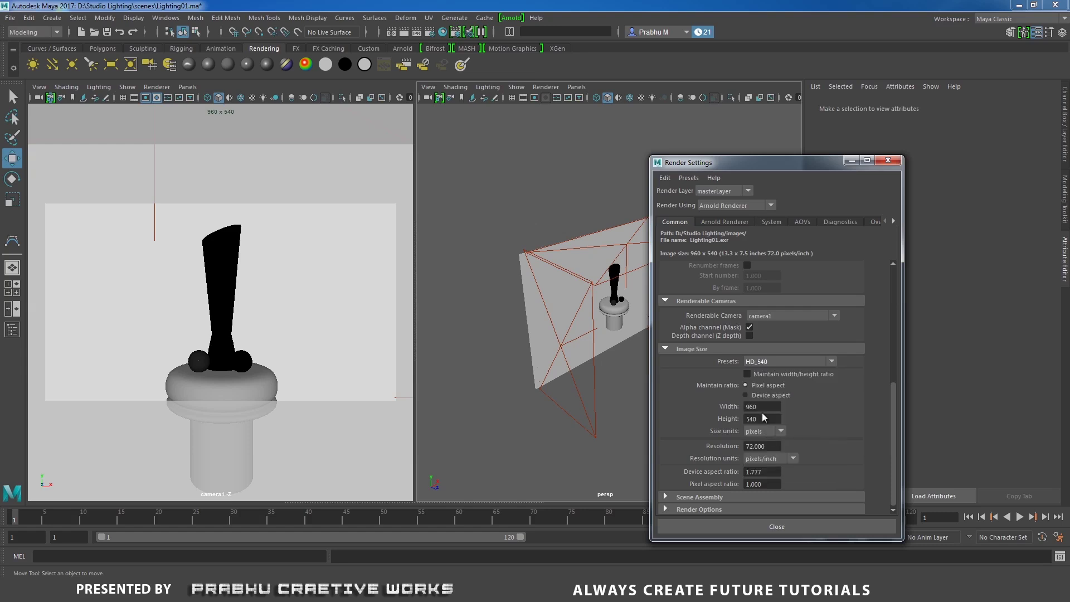
Change the image size preset to HD_1080 and close the render settings.
click(769, 363)
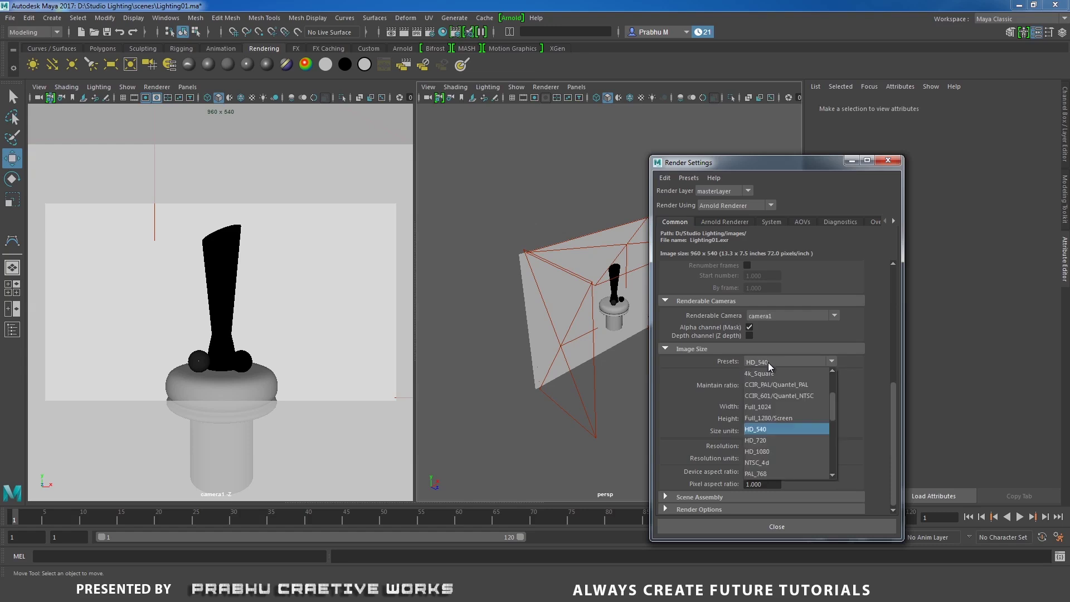
click(755, 452)
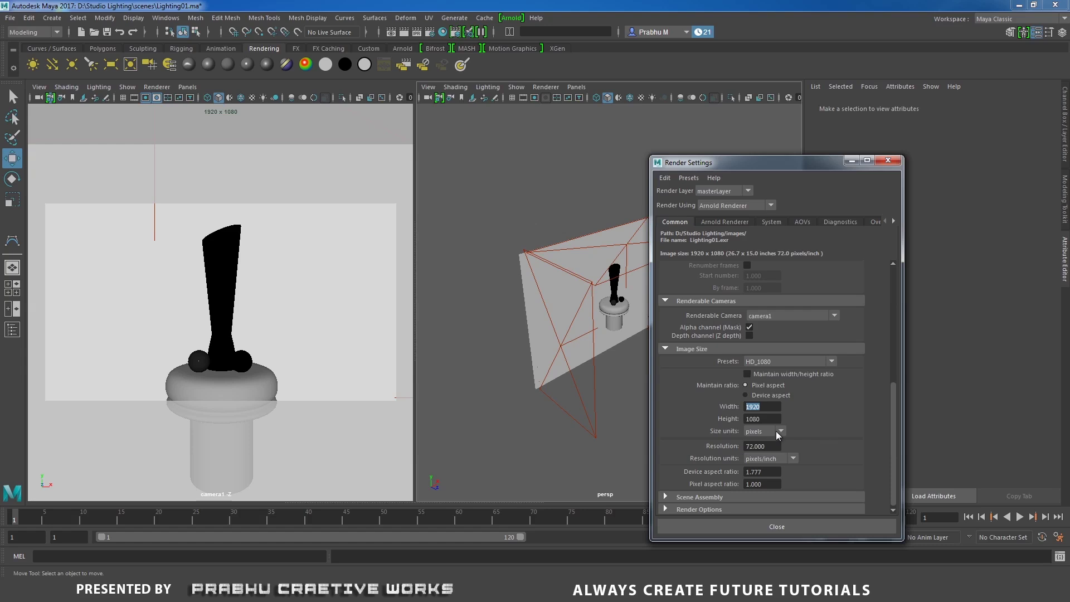
click(890, 162)
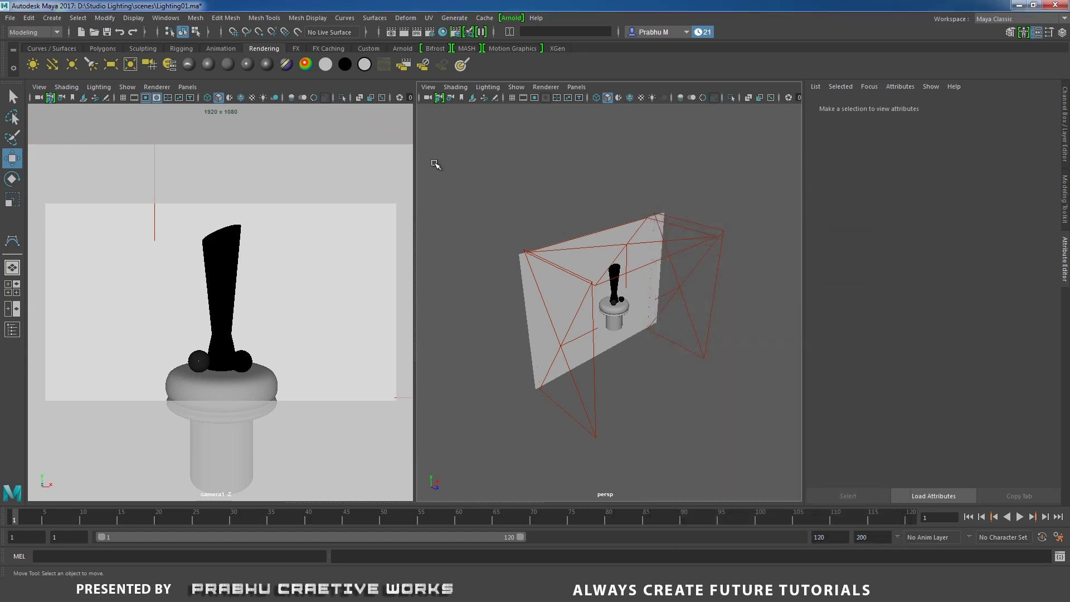
Render the scene through cameraShape1 in the Arnold Render View and reposition the render window to show the whole image.
click(511, 18)
click(536, 36)
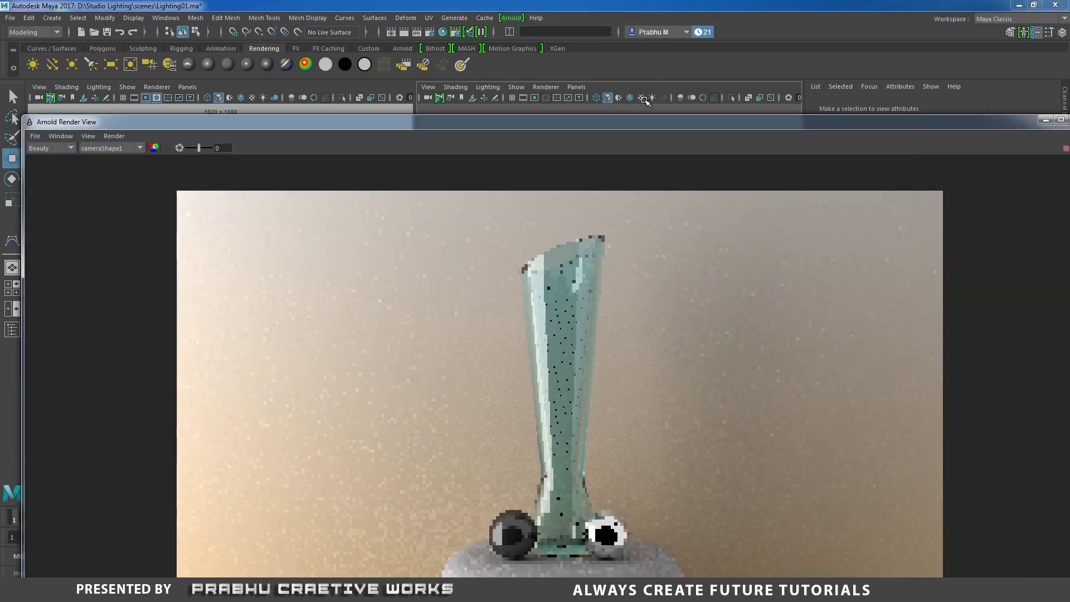
drag(623, 118, 598, 40)
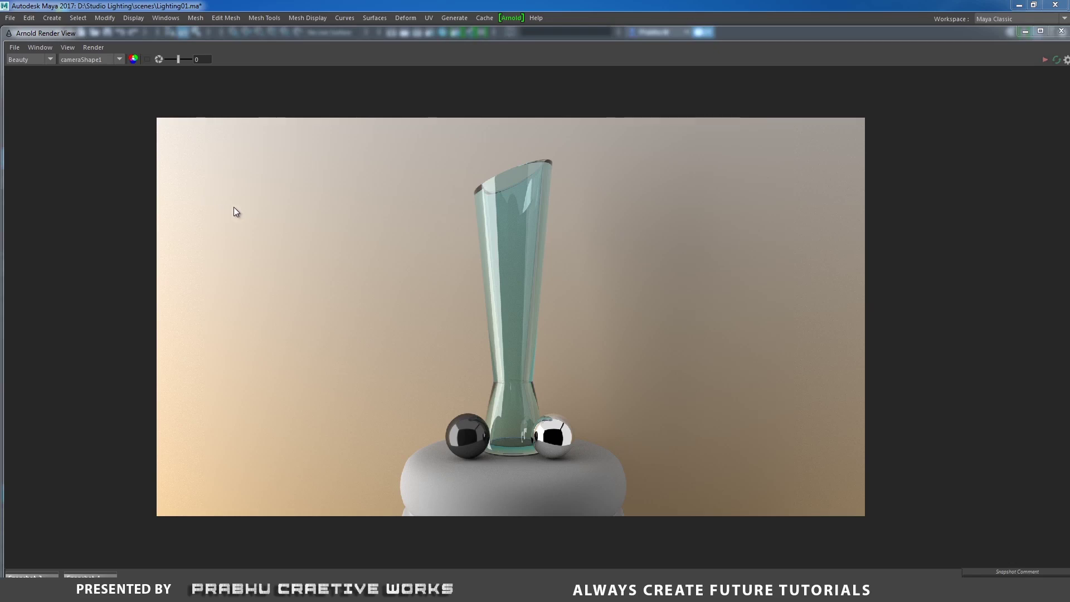
Examine the finished render up close, checking the glass vase, the spheres and the backdrop for noise.
scroll(396, 249, up, 2)
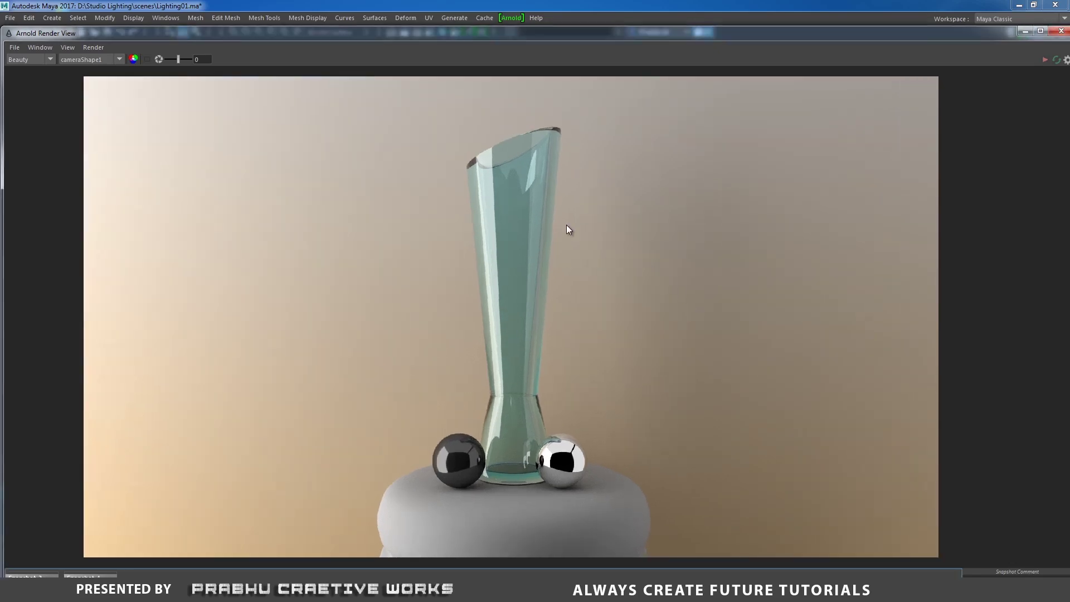
middle_drag(567, 232, 729, 313)
scroll(697, 307, up, 1)
middle_drag(803, 347, 568, 295)
scroll(973, 370, up, 1)
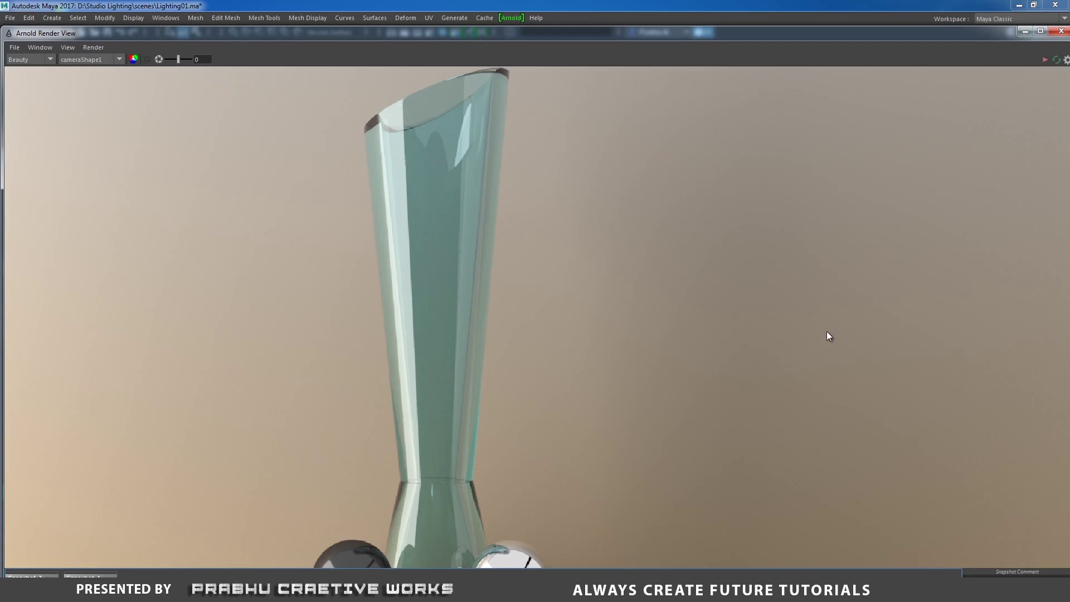
scroll(631, 353, down, 2)
scroll(569, 368, down, 1)
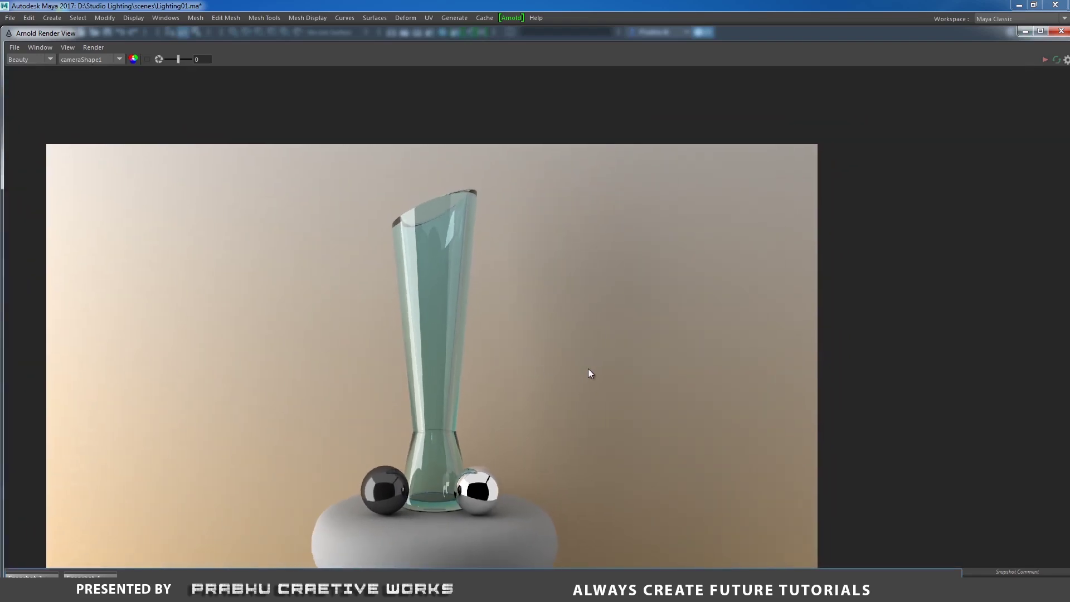
middle_drag(589, 370, 654, 327)
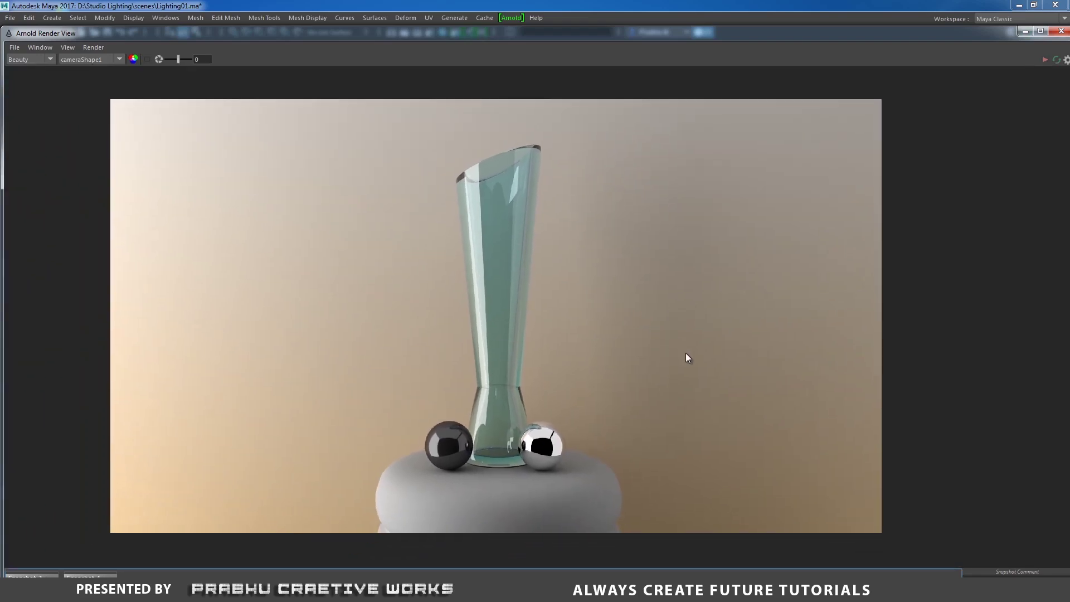